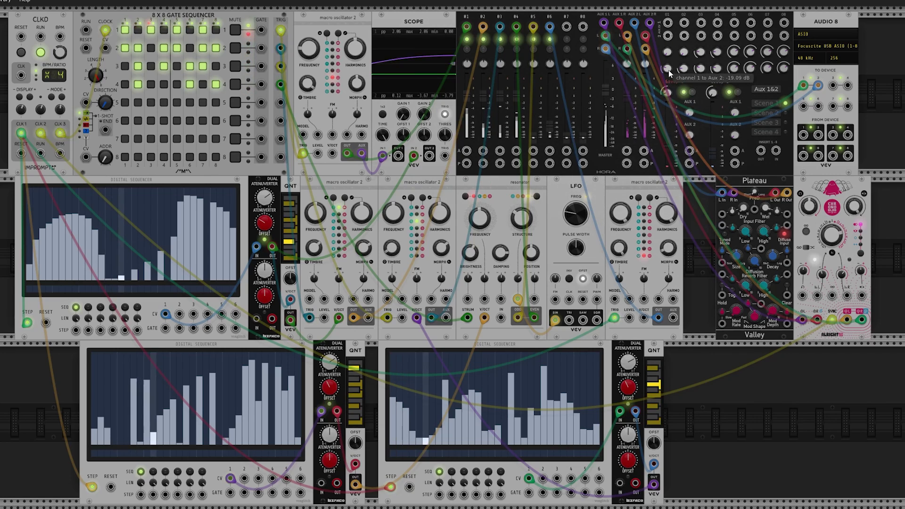
Adjust the Aux 2 sends of the first mixer channels, with channel 1 at about -29.7 dB.
mouse_move(669, 70)
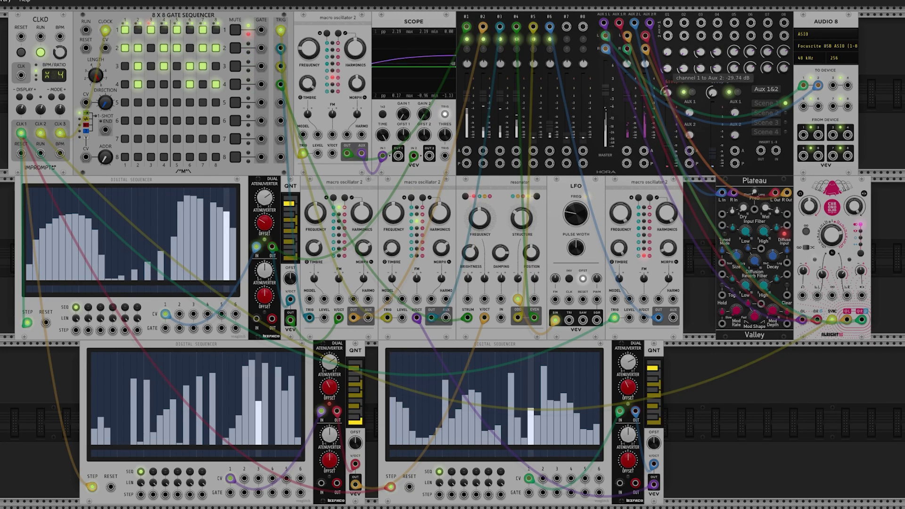
drag(684, 71, 684, 68)
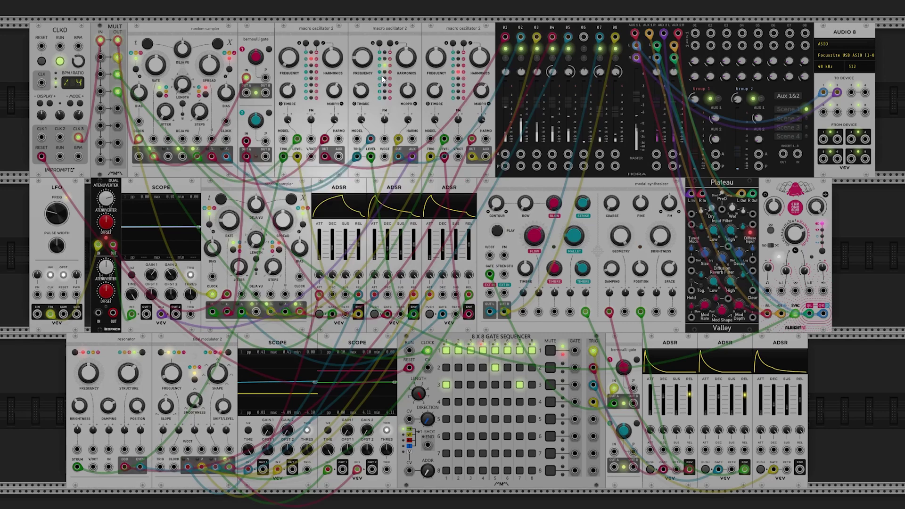
Enable LPG response/decay editing on the first and third Macro Oscillator 2 modules.
right_click(336, 91)
right_click(331, 75)
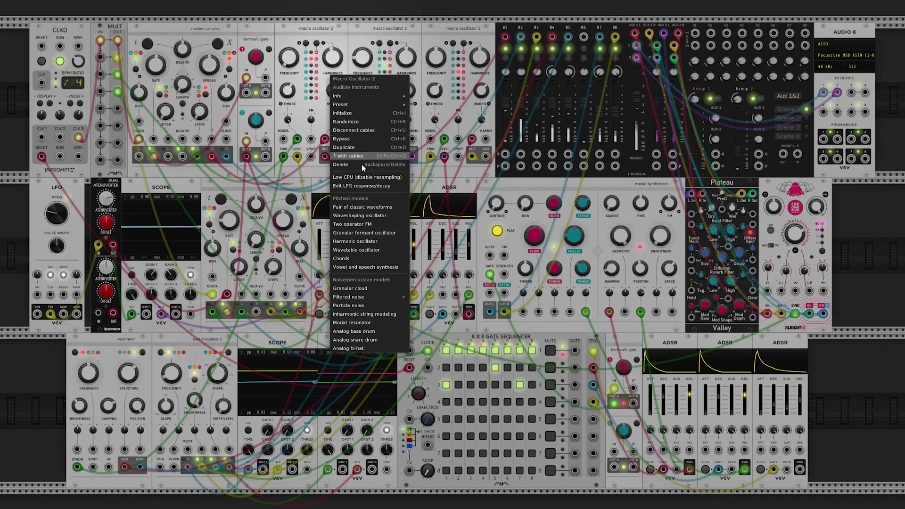
click(362, 186)
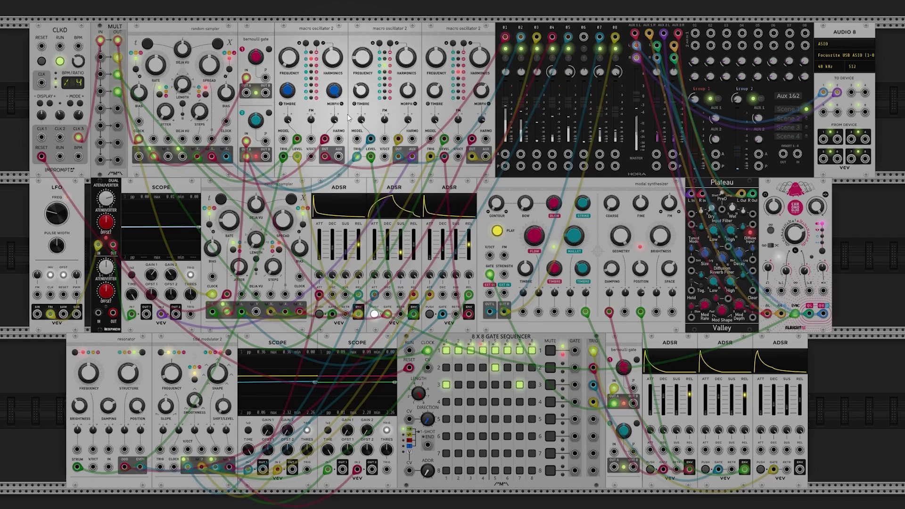
right_click(481, 85)
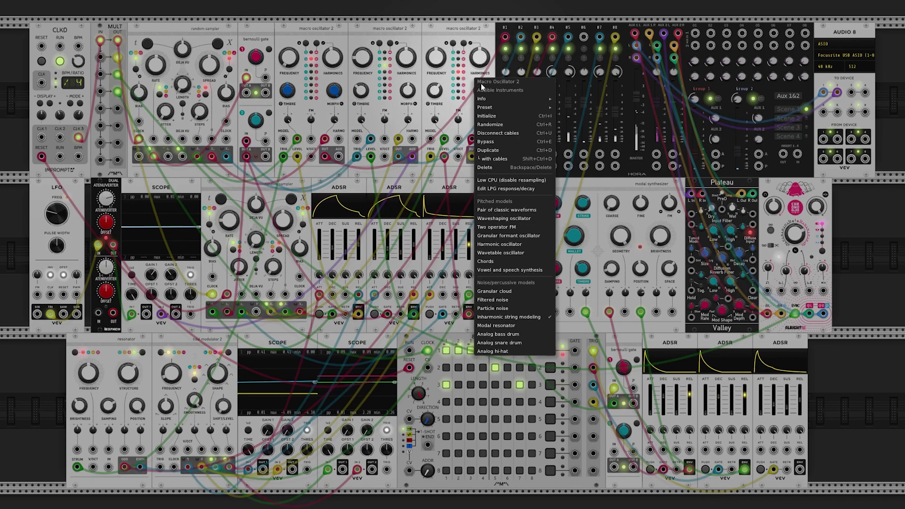
click(511, 189)
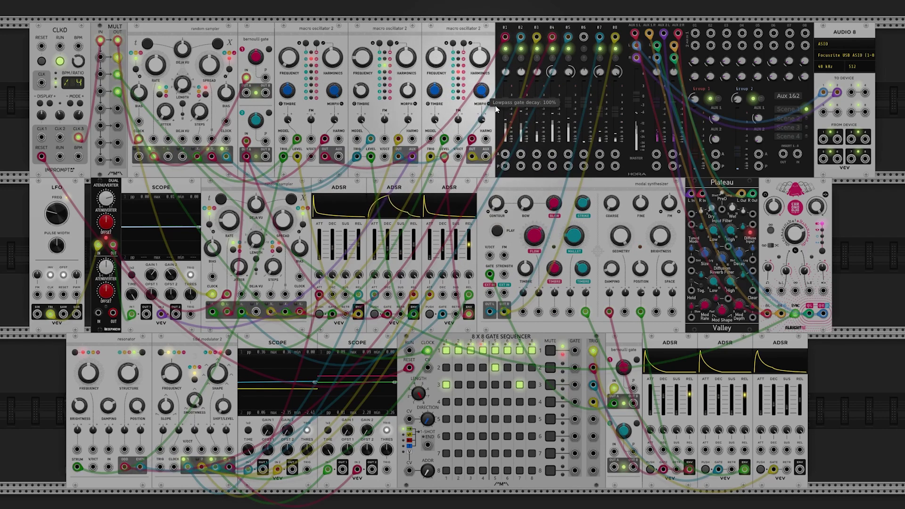
mouse_move(486, 65)
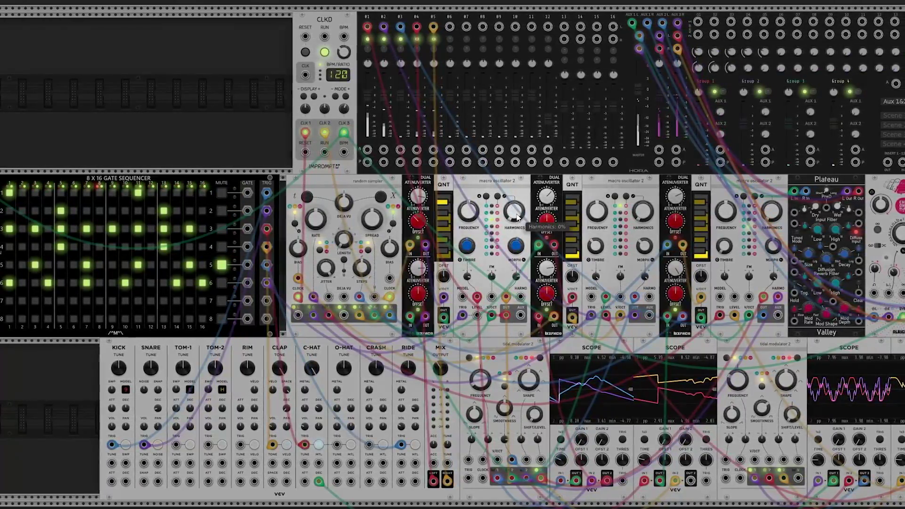
right_click(505, 189)
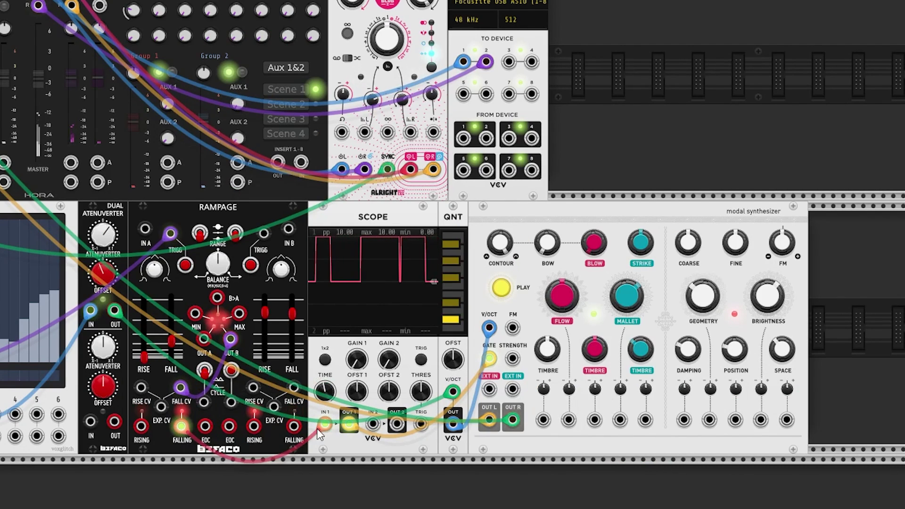
Try a higher bow exciter level on the modal synthesizer, then set the envelope contour to about 0.73 and return bow to 0.
mouse_move(545, 249)
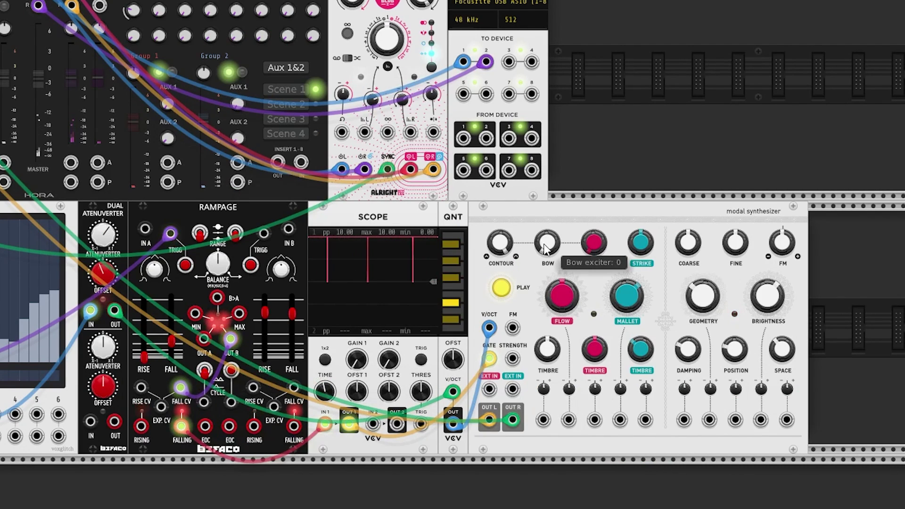
drag(545, 248, 545, 240)
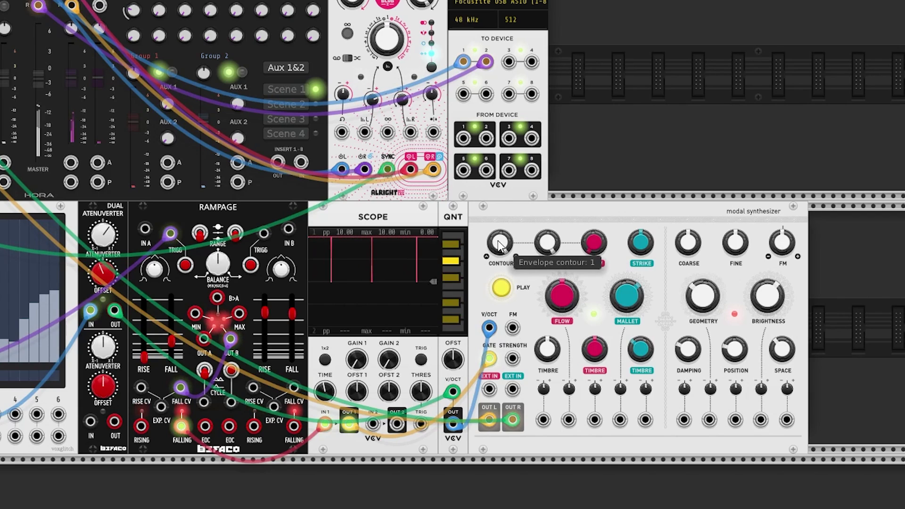
drag(502, 245, 502, 268)
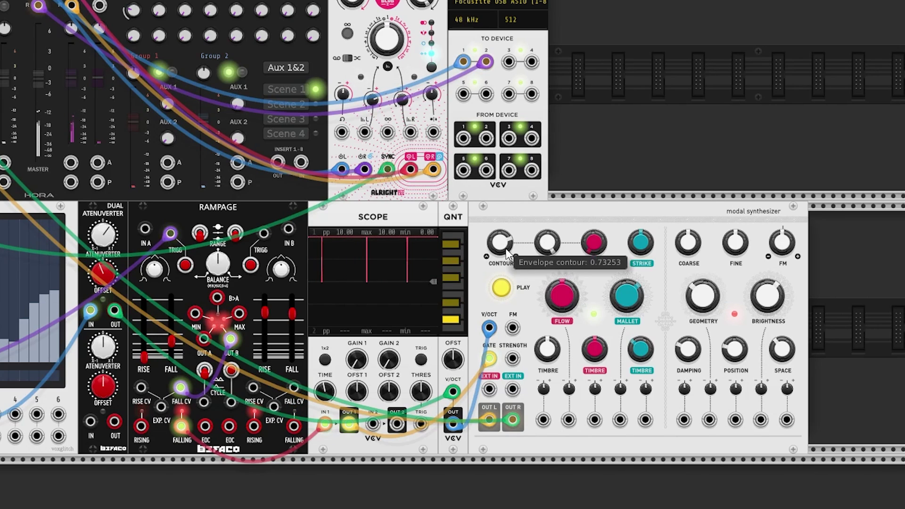
drag(546, 243, 547, 282)
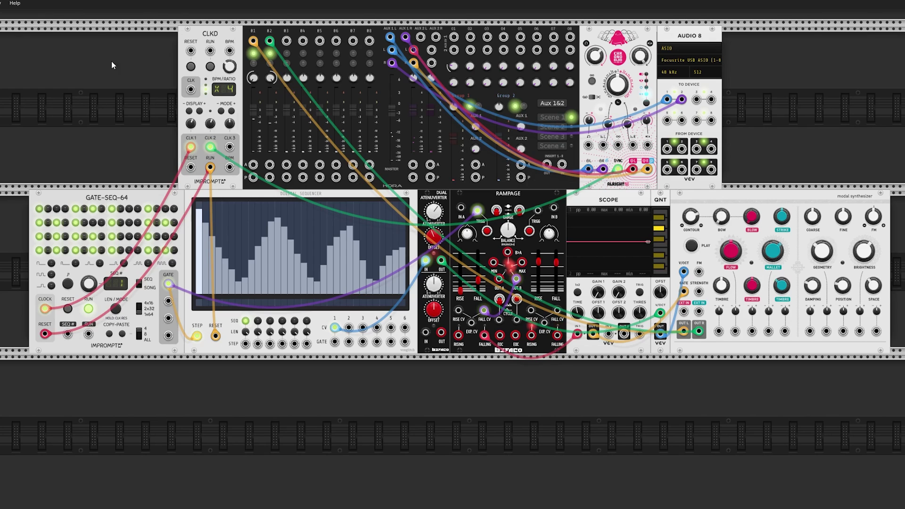
Add a VCV LFO in the empty row below the Digital Sequencer and patch its sine output into the Scope's second input.
right_click(71, 61)
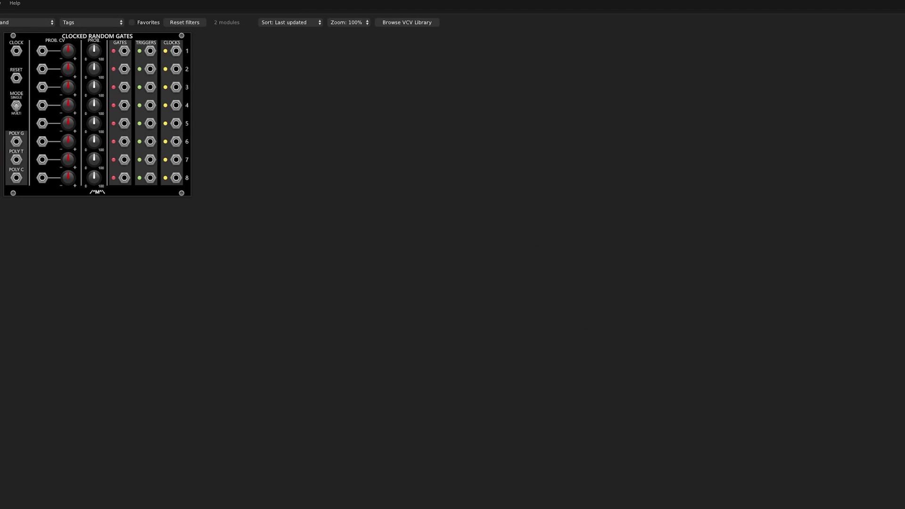
text(lfo)
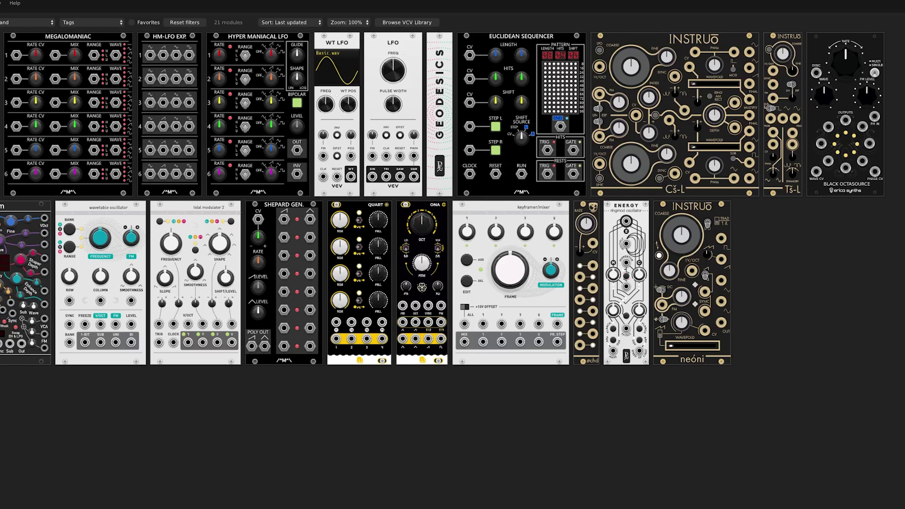
click(372, 62)
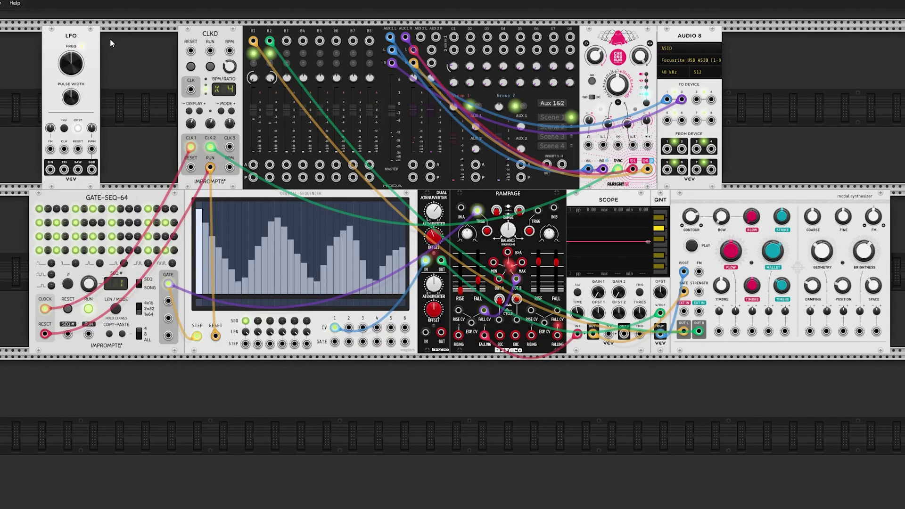
drag(208, 280, 449, 461)
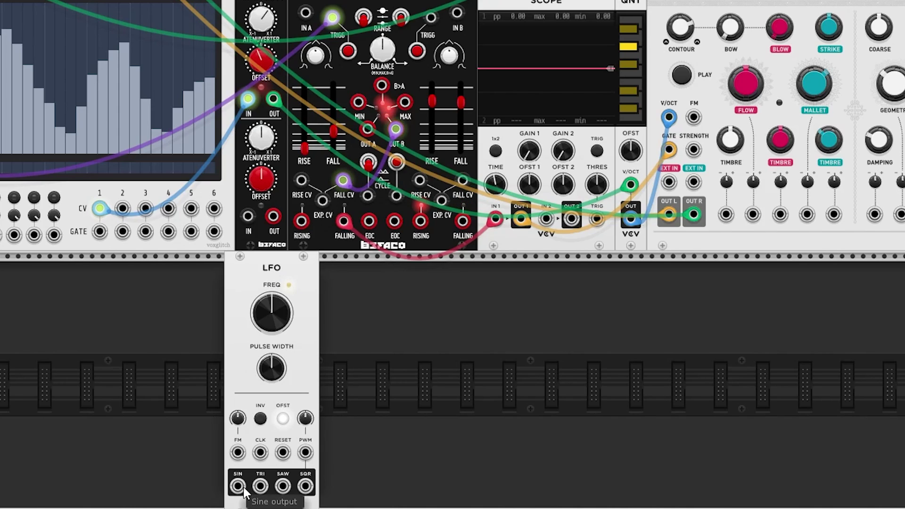
mouse_move(238, 485)
mouse_down()
mouse_move(674, 359)
mouse_move(545, 233)
mouse_move(546, 220)
mouse_up()
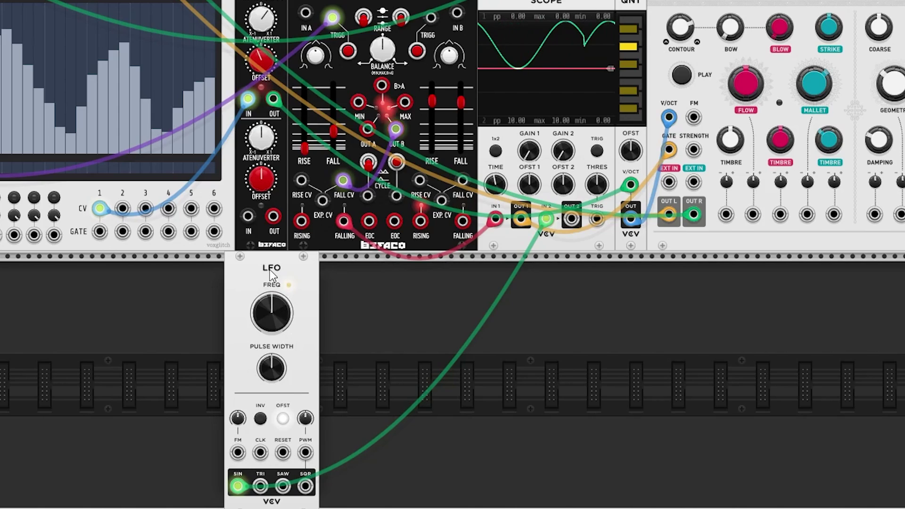
Sweep the LFO's frequency up to 1024 Hz and reset it to the default 2 Hz.
drag(285, 325, 285, 278)
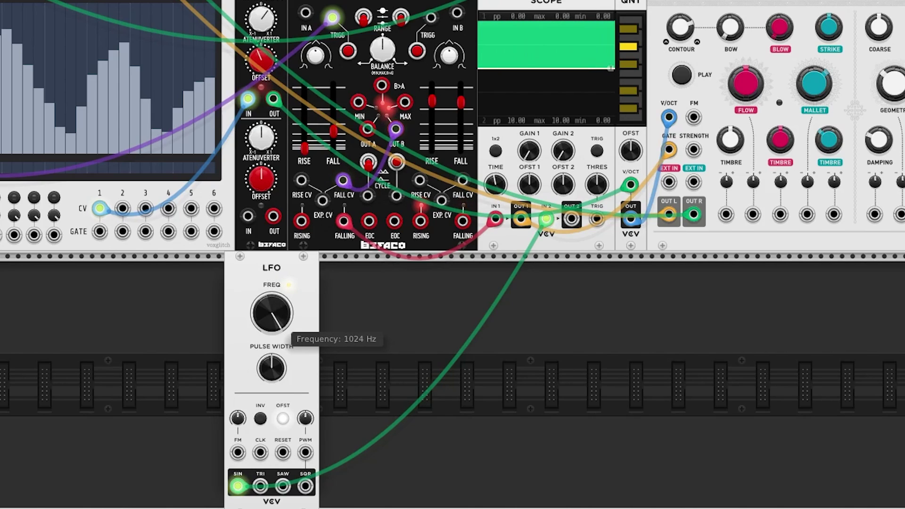
double_click(279, 318)
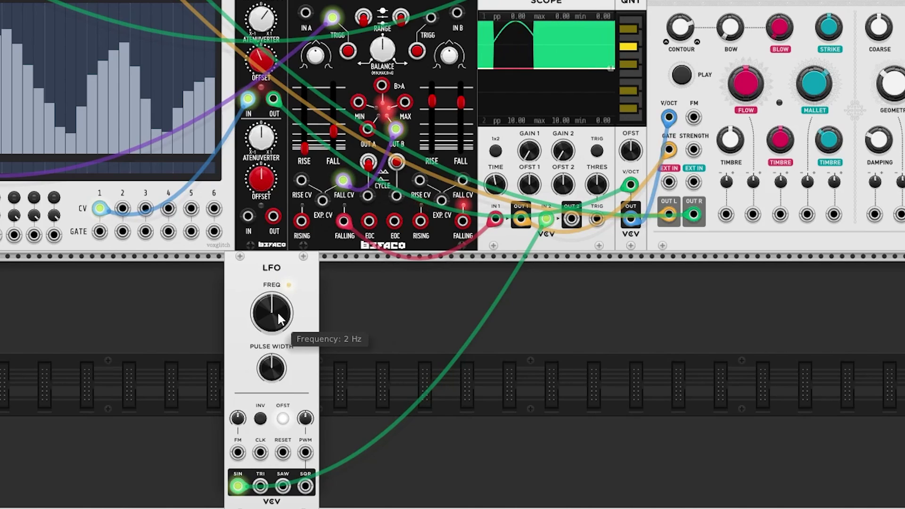
drag(278, 319, 278, 271)
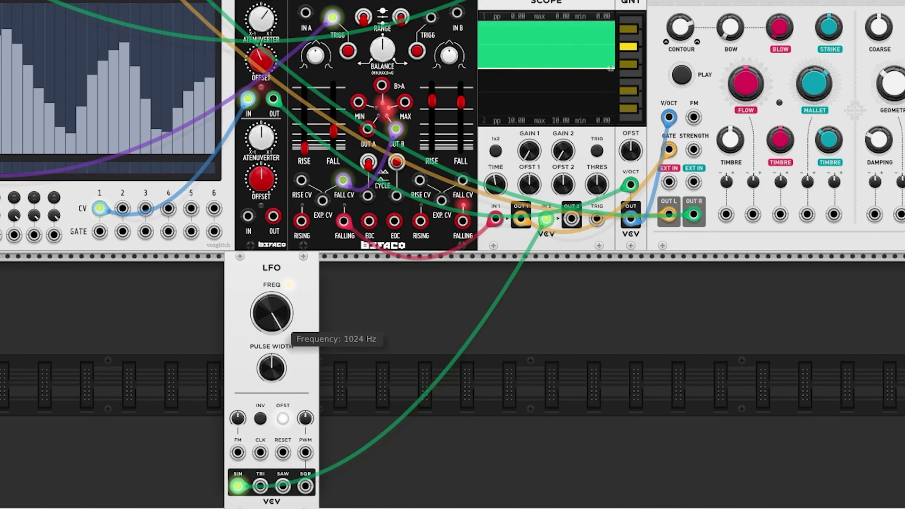
double_click(279, 316)
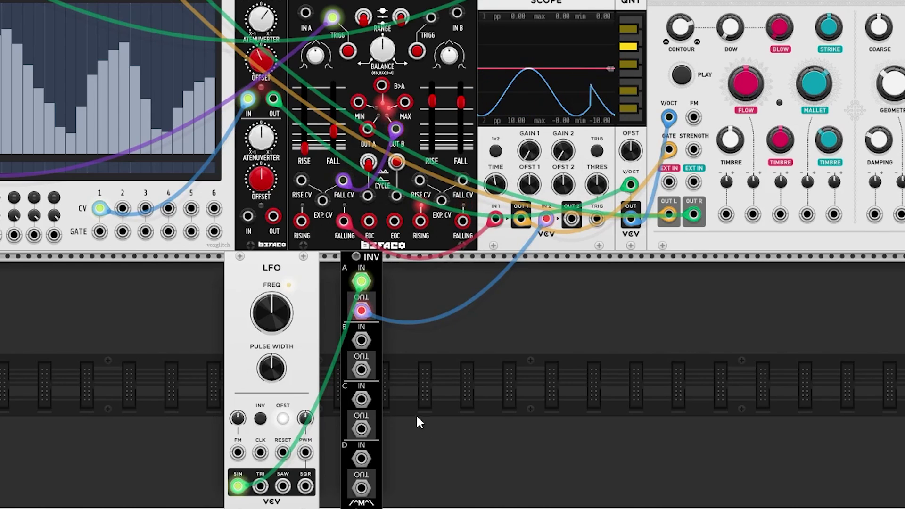
Unplug the LFO's sine cable from the INV module and delete that module from the rack.
mouse_move(361, 315)
drag(365, 278, 405, 300)
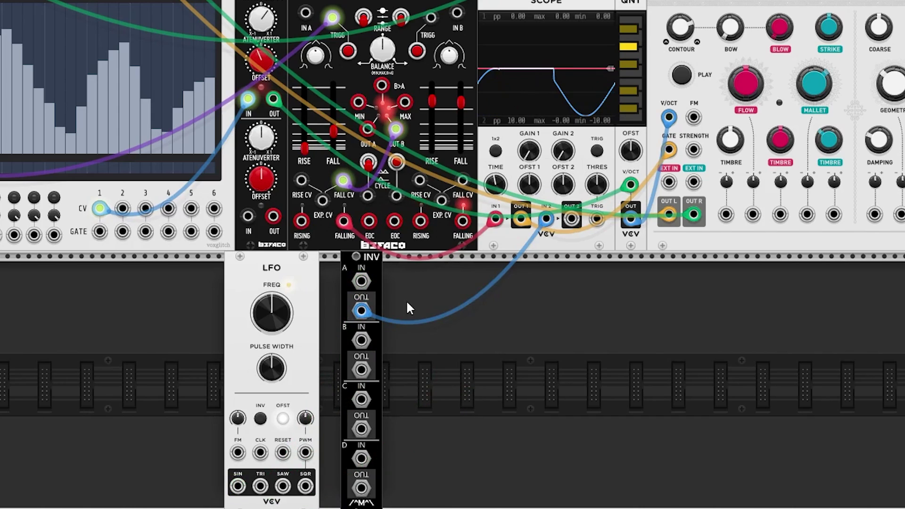
key(Delete)
Patch the LFO's sine output directly into the Scope's second input and switch off the LFO's offset.
drag(238, 485, 545, 218)
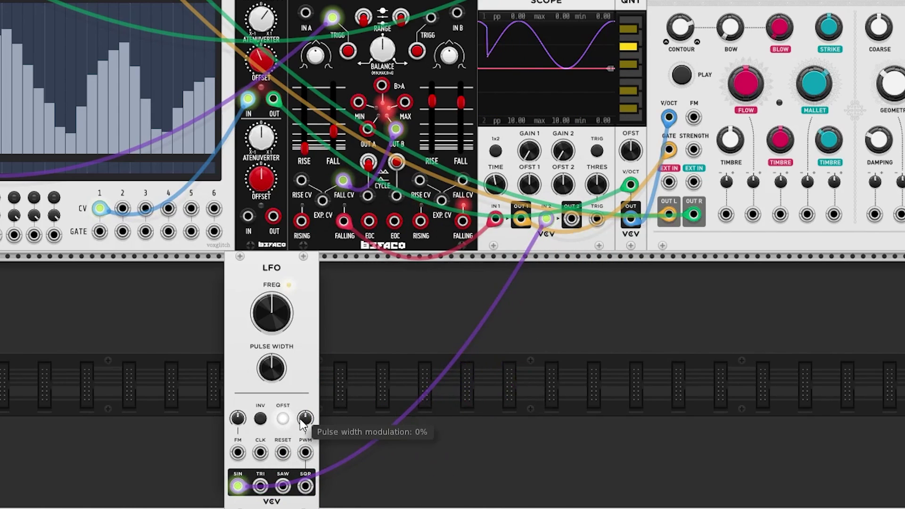
click(283, 419)
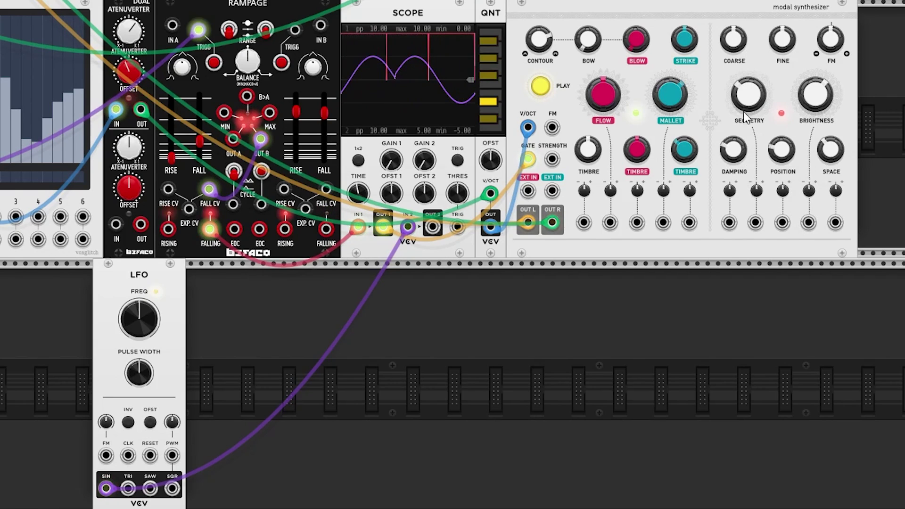
Patch the Scope's second output into the modal synthesizer's damping CV input.
mouse_move(781, 158)
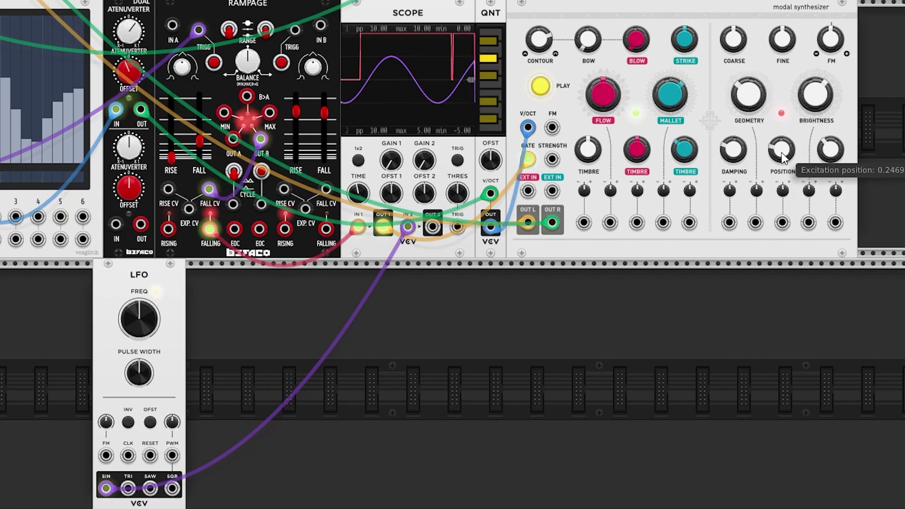
drag(781, 158, 733, 151)
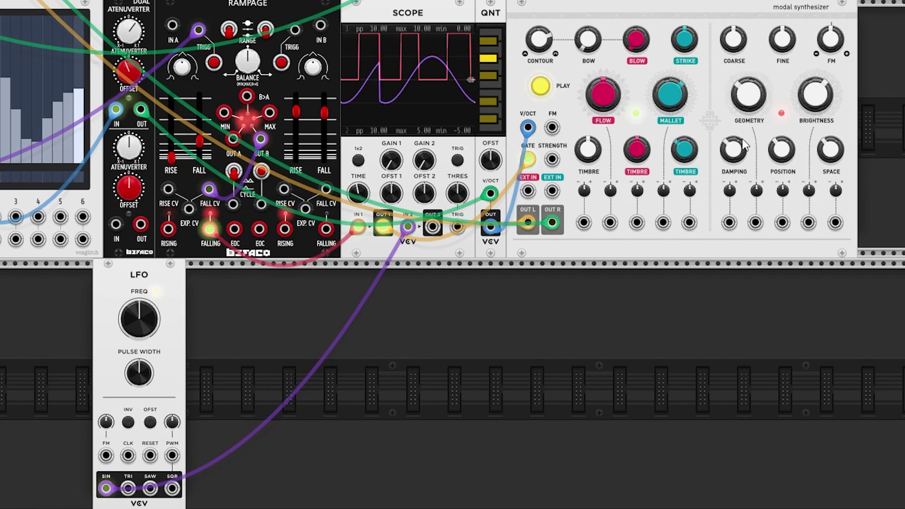
mouse_move(742, 155)
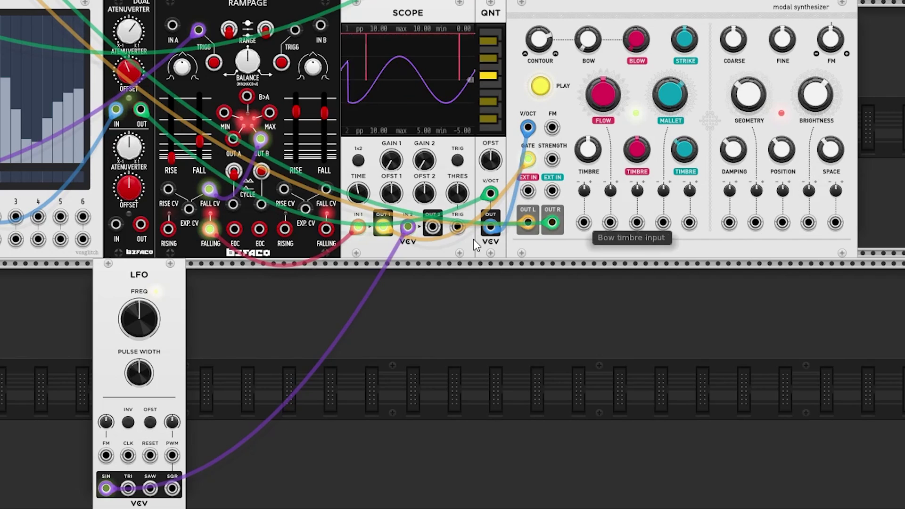
drag(432, 228, 729, 222)
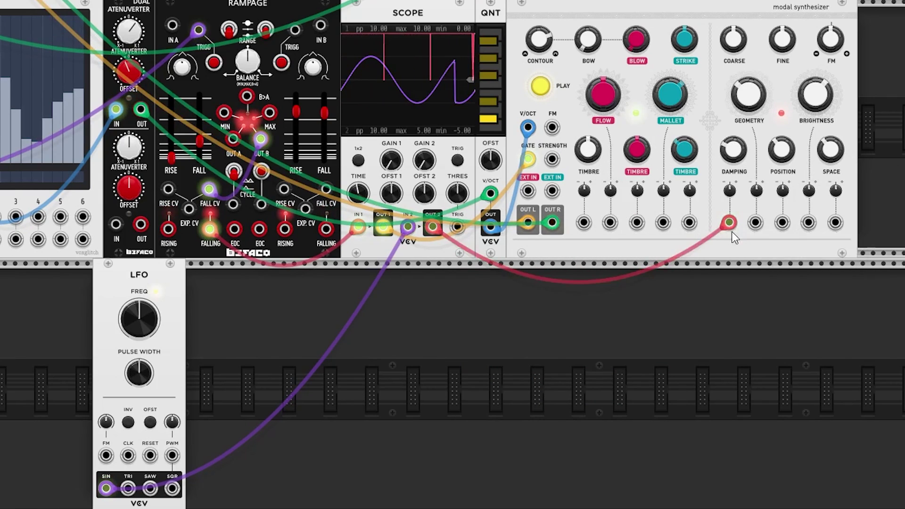
Set the modal synthesizer's damping to about 0.33 and its damping CV amount to about 0.34.
drag(732, 149, 733, 132)
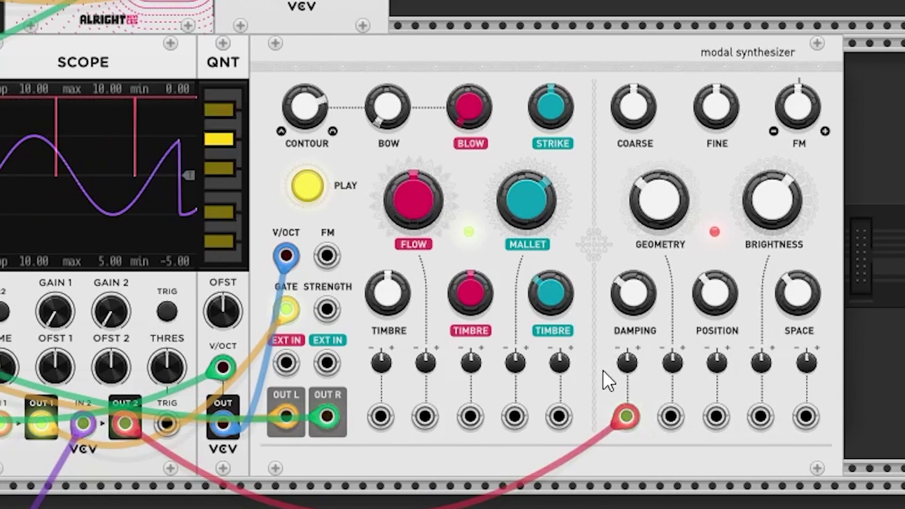
mouse_move(628, 366)
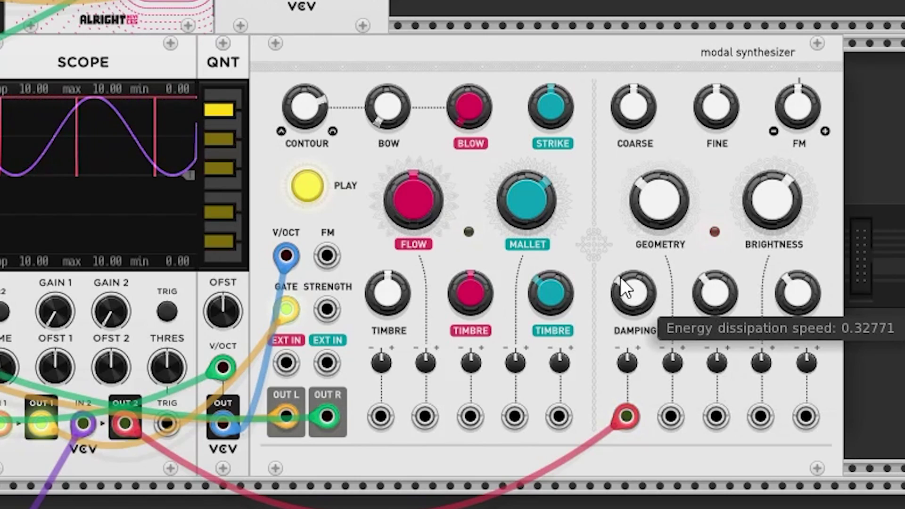
drag(615, 278, 615, 279)
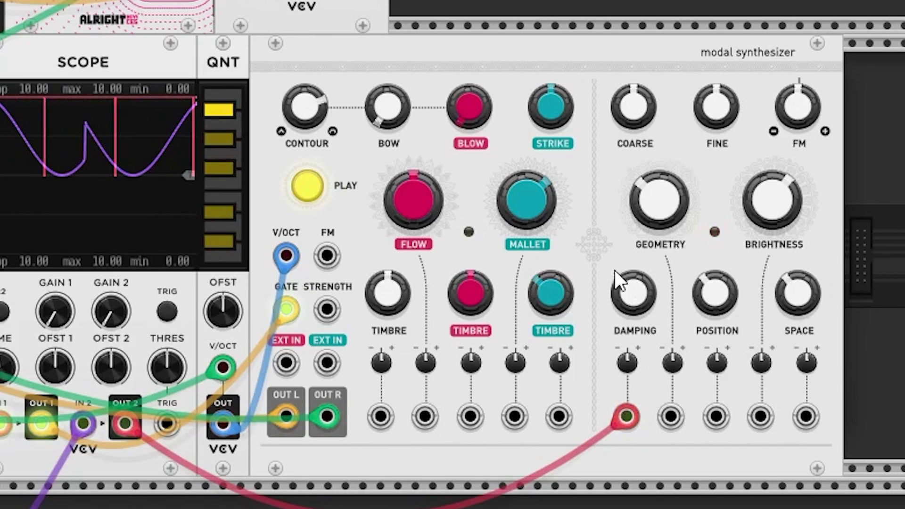
mouse_move(624, 288)
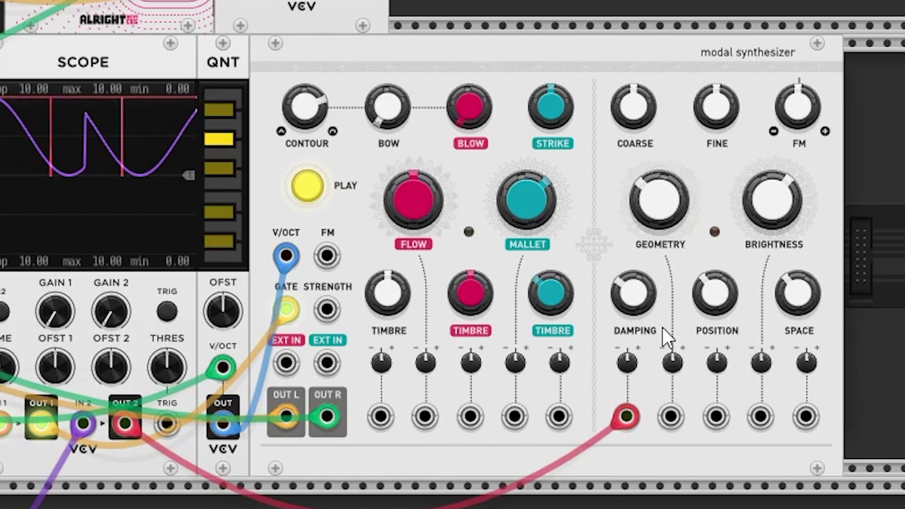
drag(630, 358, 629, 337)
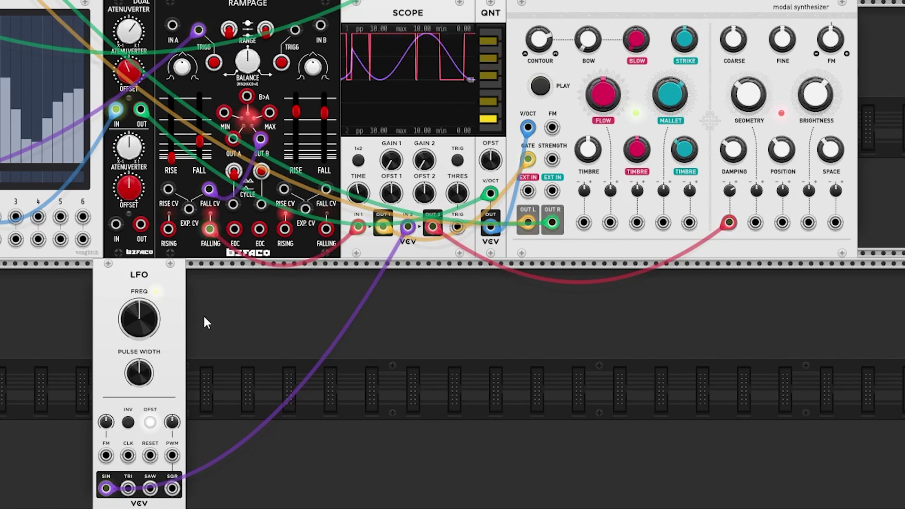
Slow down the LFO that modulates the modal synthesizer's damping by lowering its frequency.
mouse_move(156, 335)
drag(139, 319, 139, 347)
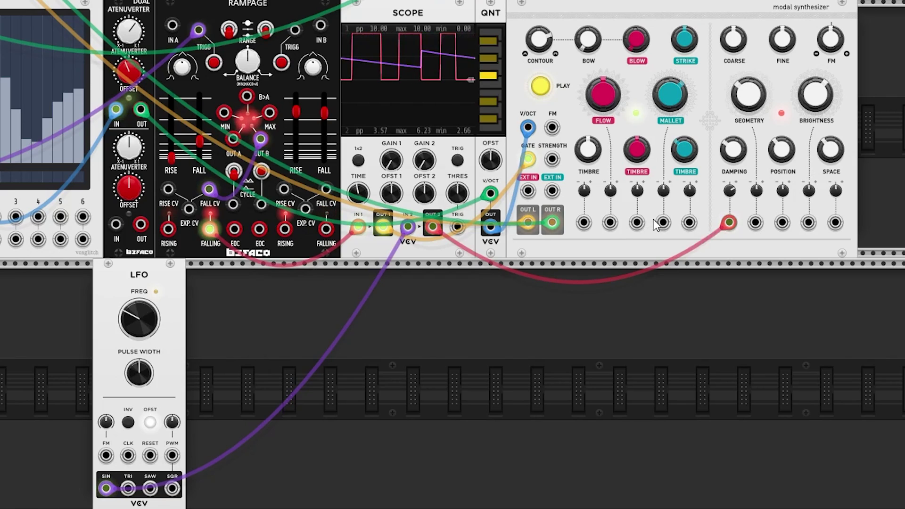
mouse_move(729, 191)
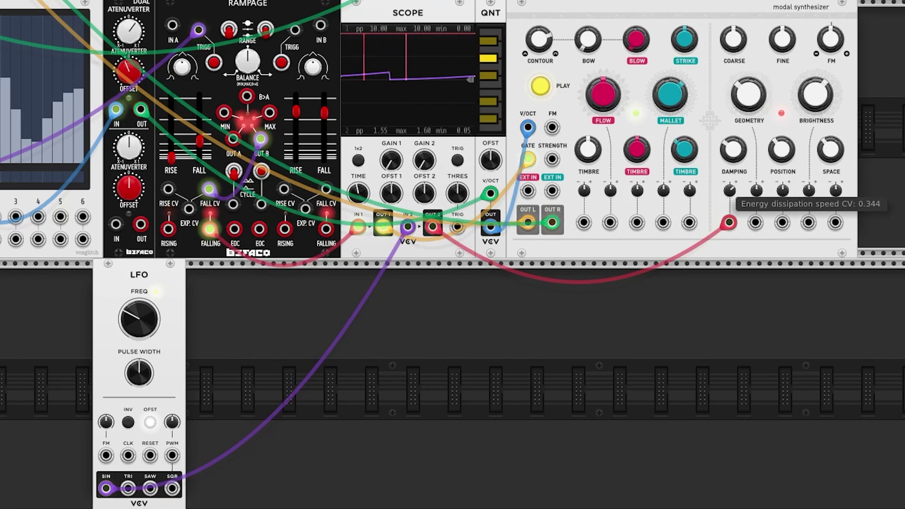
Lower the modal synthesizer's damping CV amount and switch off the LFO's offset.
drag(730, 191, 729, 203)
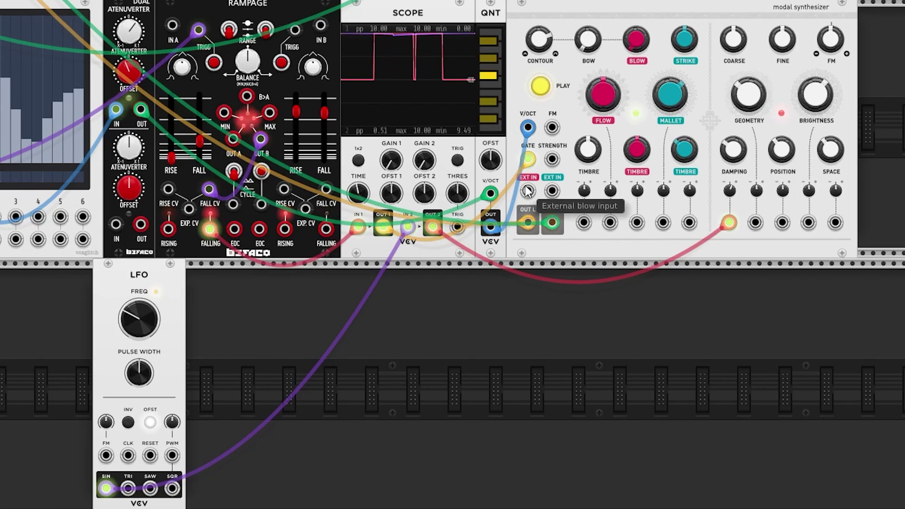
click(149, 421)
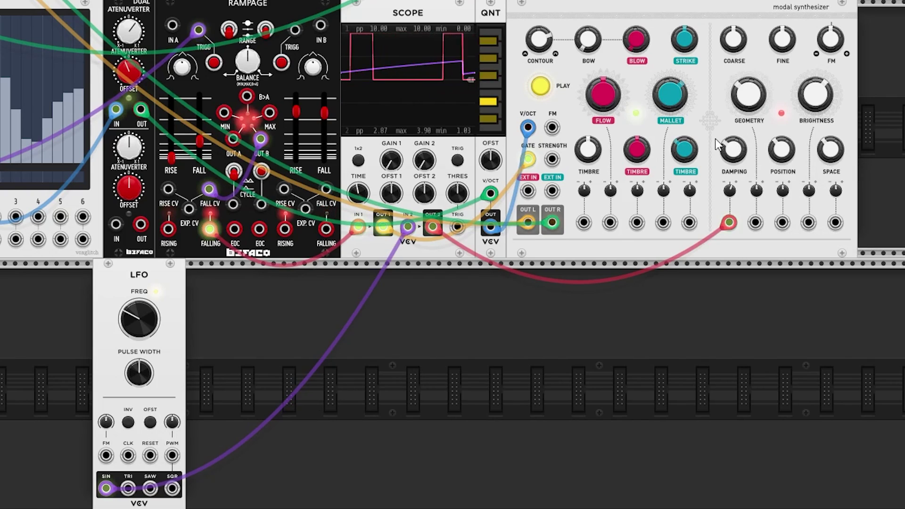
mouse_move(730, 146)
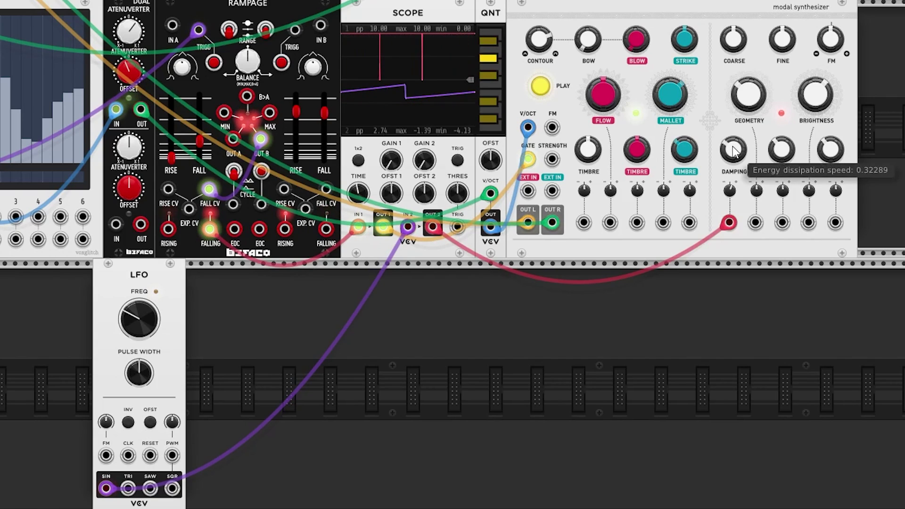
mouse_move(728, 191)
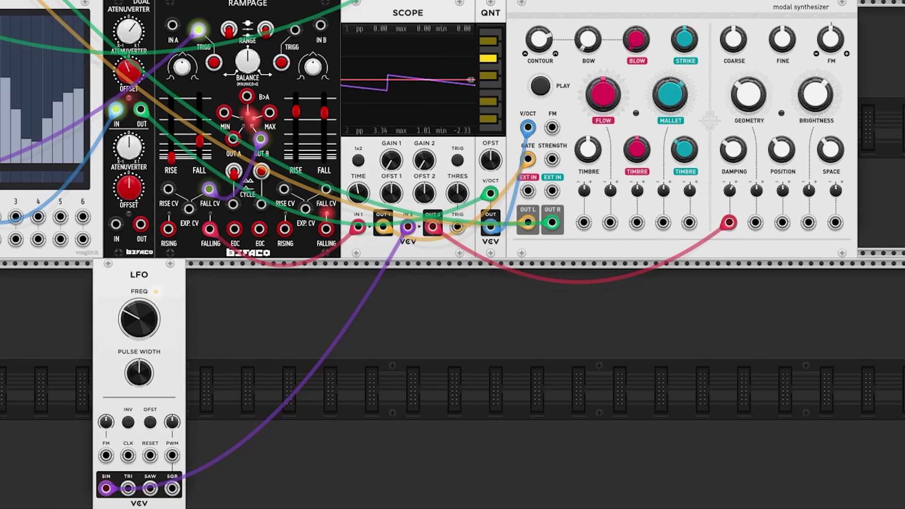
Duplicate the Scope into the row below and patch Rampage's OUT B into the copy's first input.
key(ctrl+d)
drag(715, 414, 593, 415)
click(283, 65)
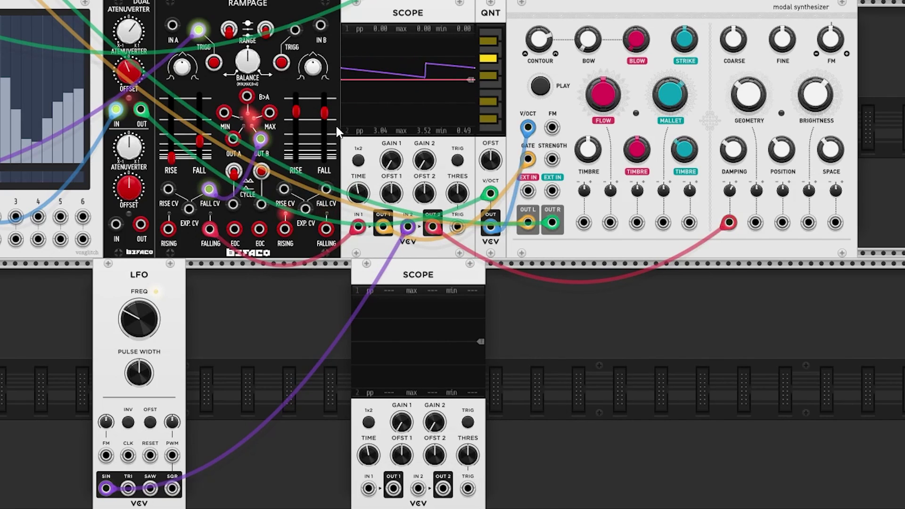
mouse_move(260, 139)
mouse_down()
mouse_move(330, 490)
mouse_move(368, 488)
mouse_up()
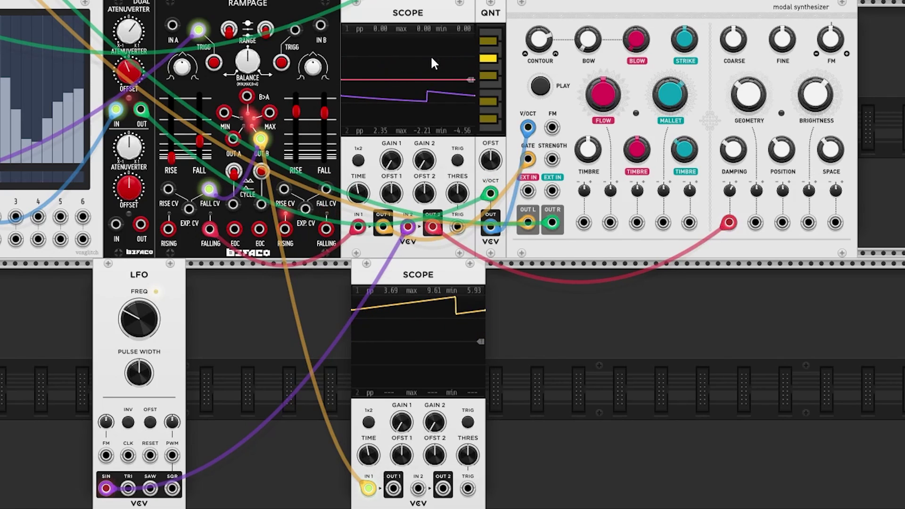
drag(296, 112, 326, 109)
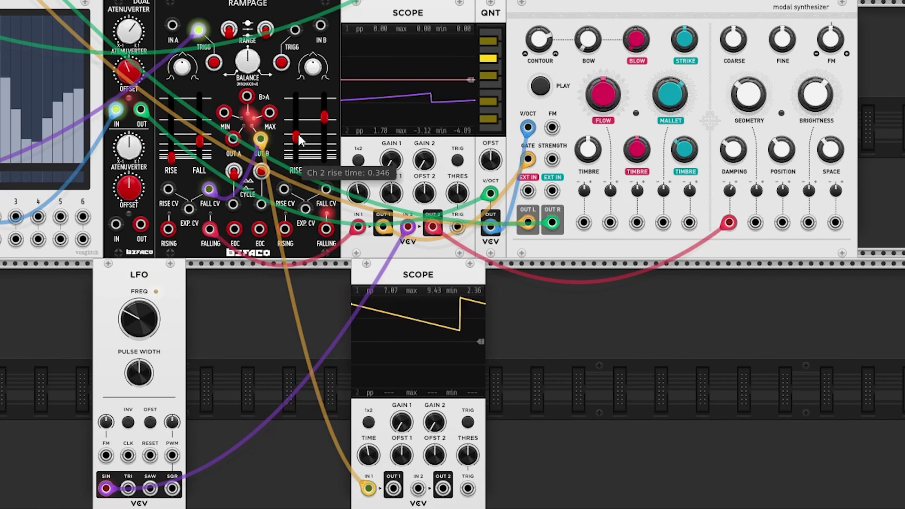
drag(297, 132, 297, 124)
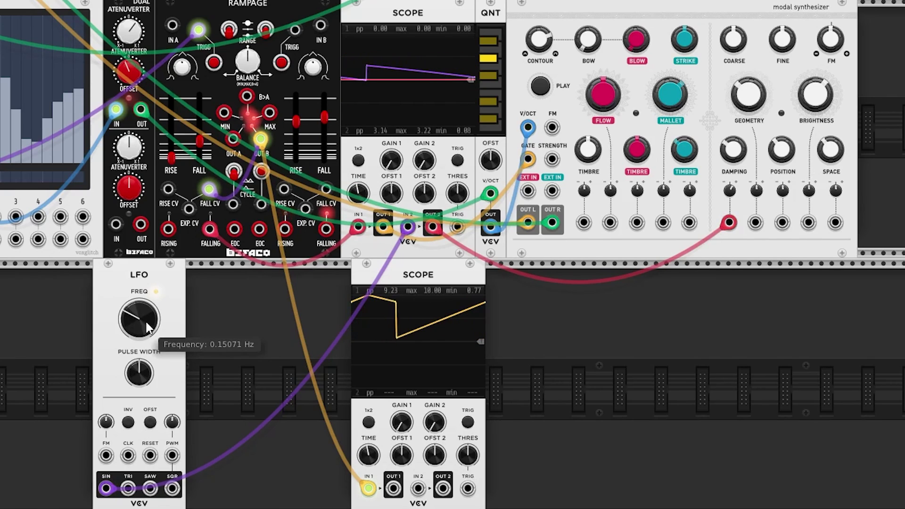
drag(295, 122, 296, 158)
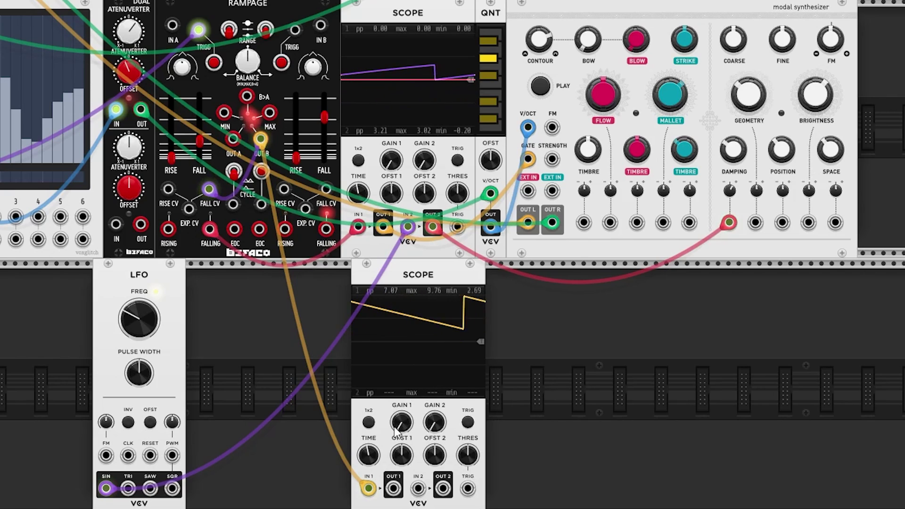
drag(376, 456, 376, 439)
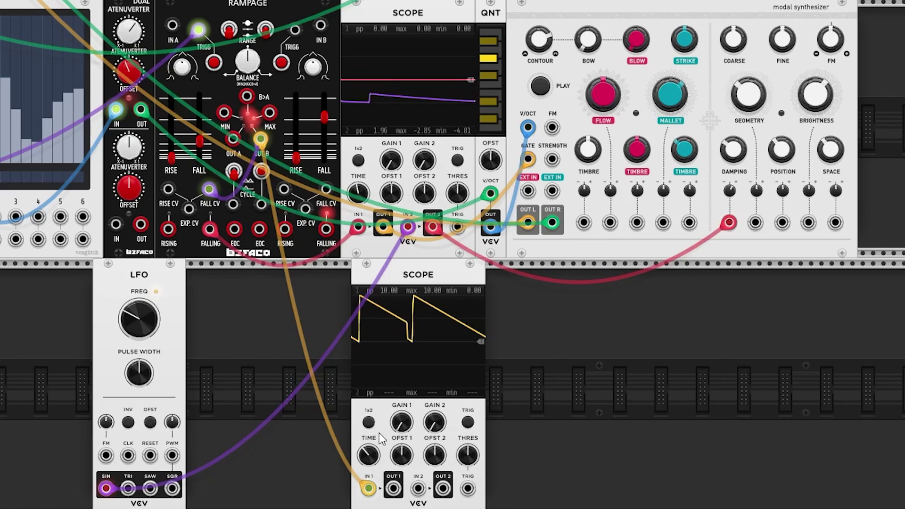
mouse_move(293, 158)
mouse_down()
mouse_move(293, 124)
mouse_move(325, 160)
mouse_up()
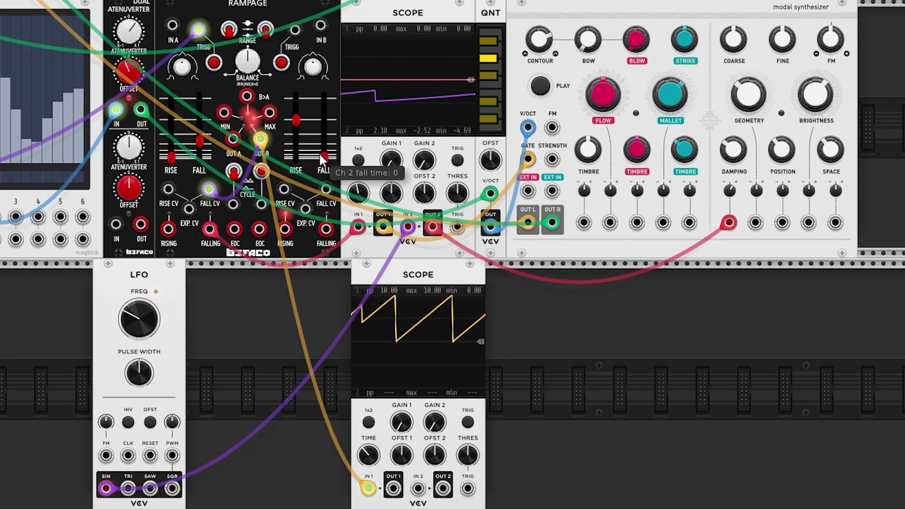
drag(319, 155, 320, 118)
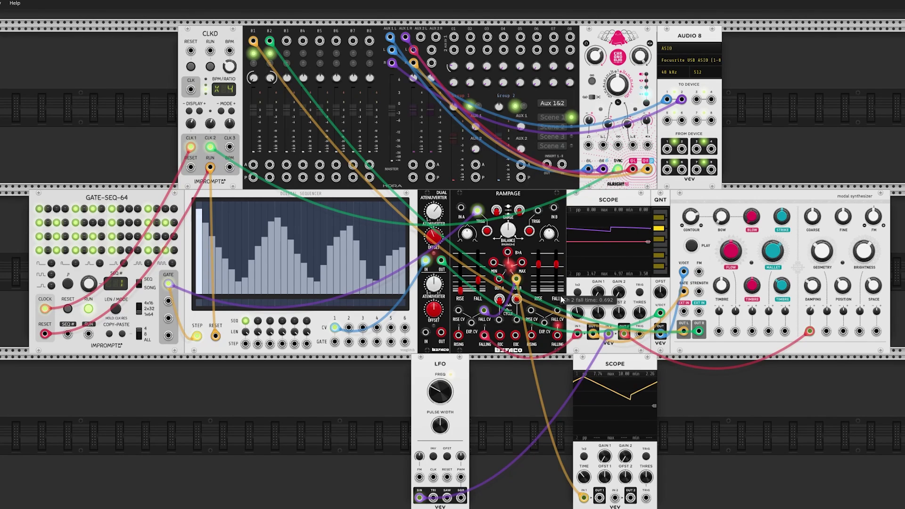
drag(479, 319, 481, 319)
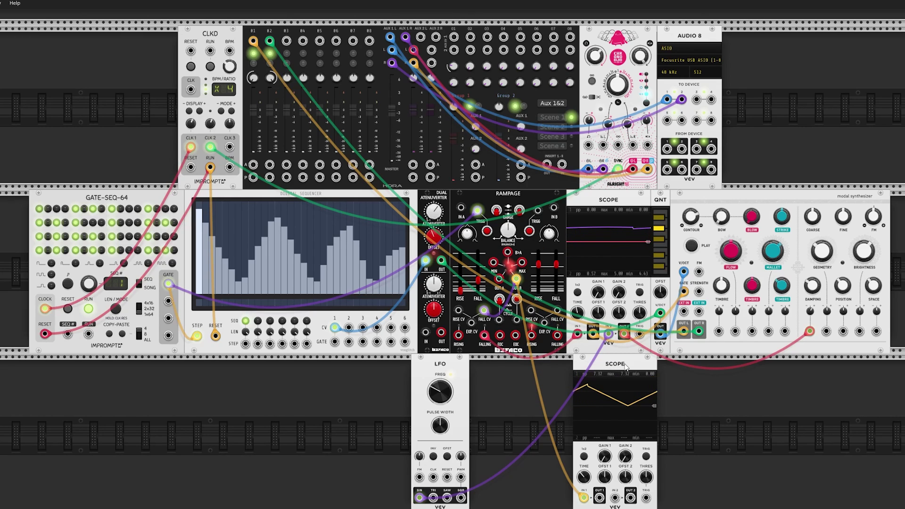
key(Delete)
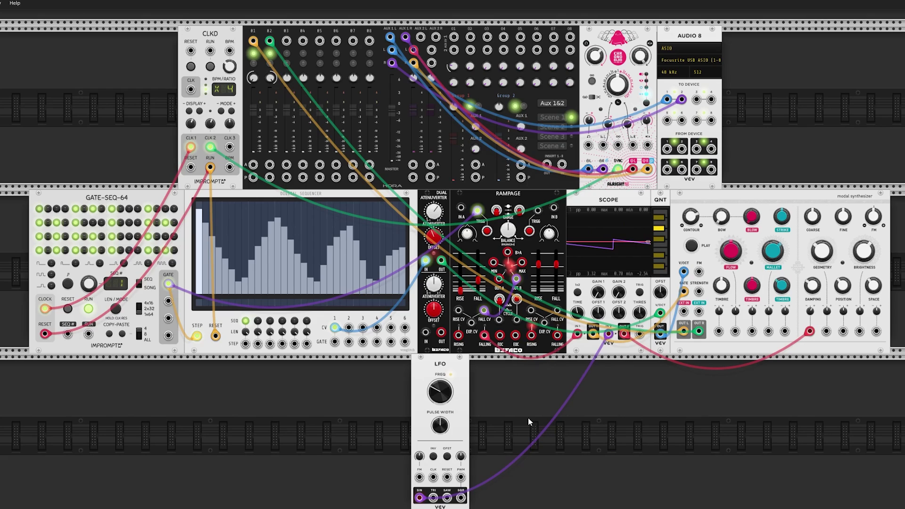
Add an ADSR beside the LFO with its envelope output patched into a new Scope, and reset its attack after trying 1 ms.
drag(455, 364, 462, 363)
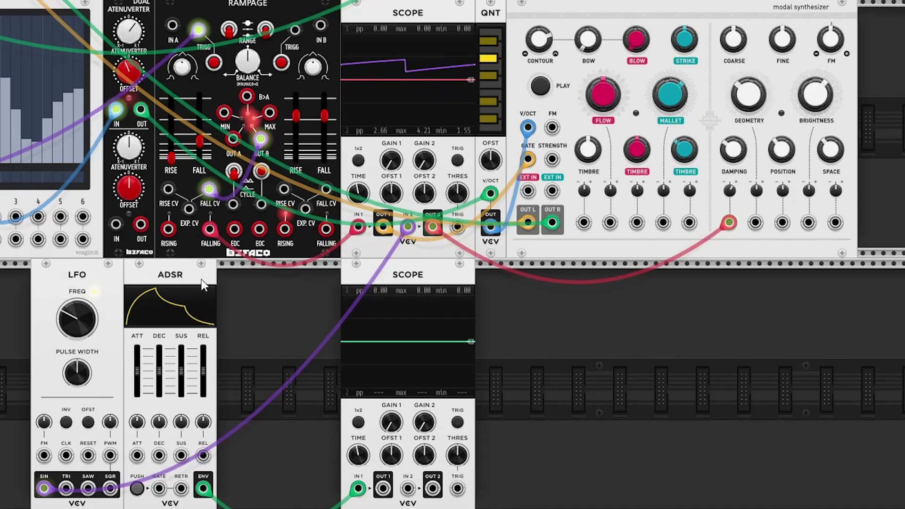
drag(254, 282, 225, 283)
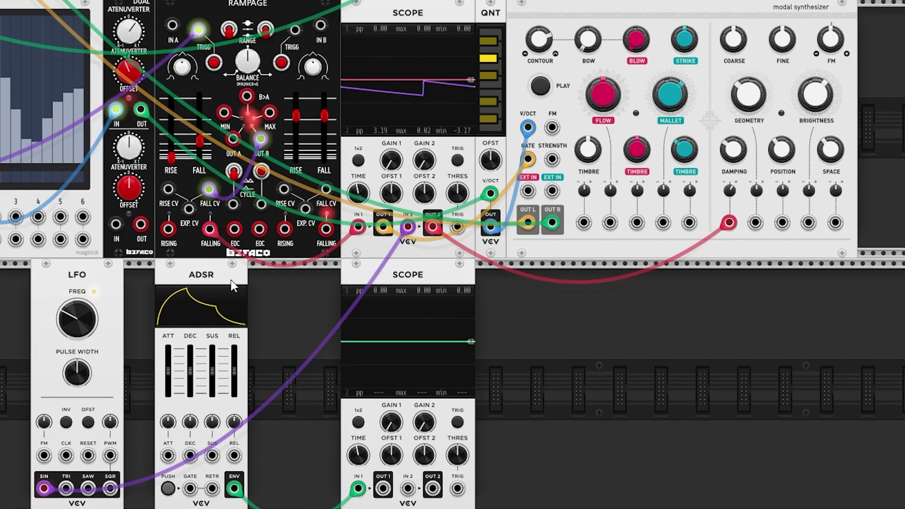
drag(168, 369, 168, 392)
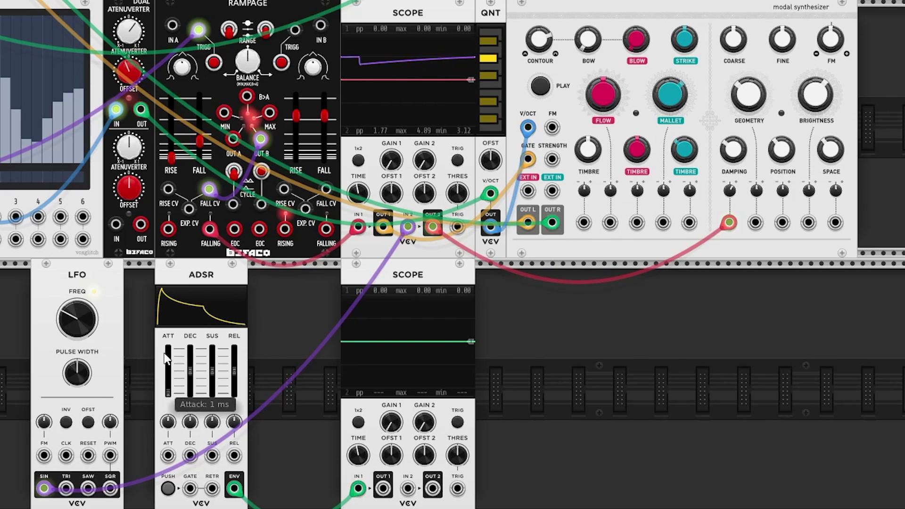
double_click(168, 392)
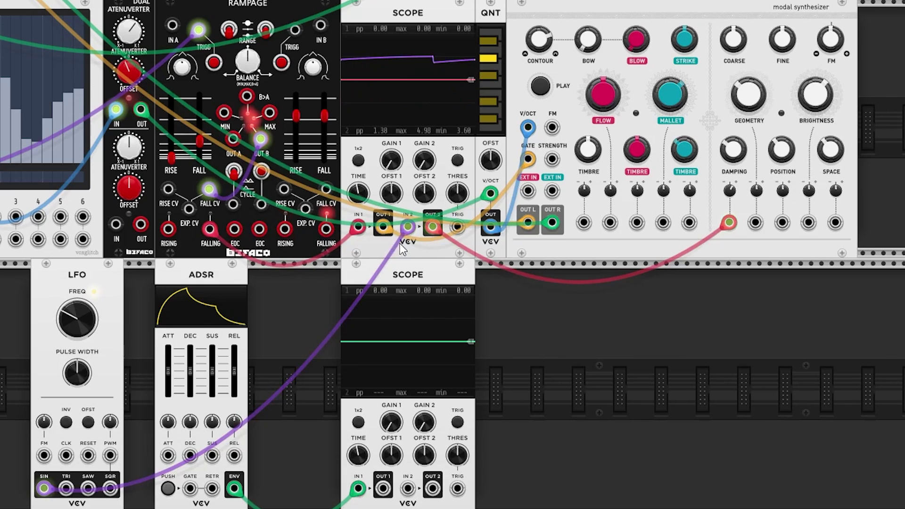
Patch the upper Scope's first output into the ADSR's gate input and lengthen the lower Scope's time window to about 4652 ms/screen.
drag(383, 227, 190, 489)
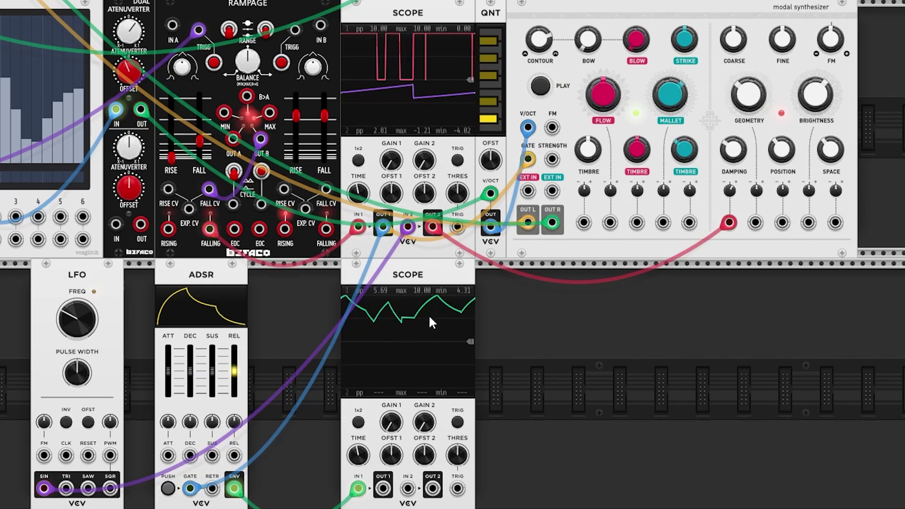
mouse_move(358, 453)
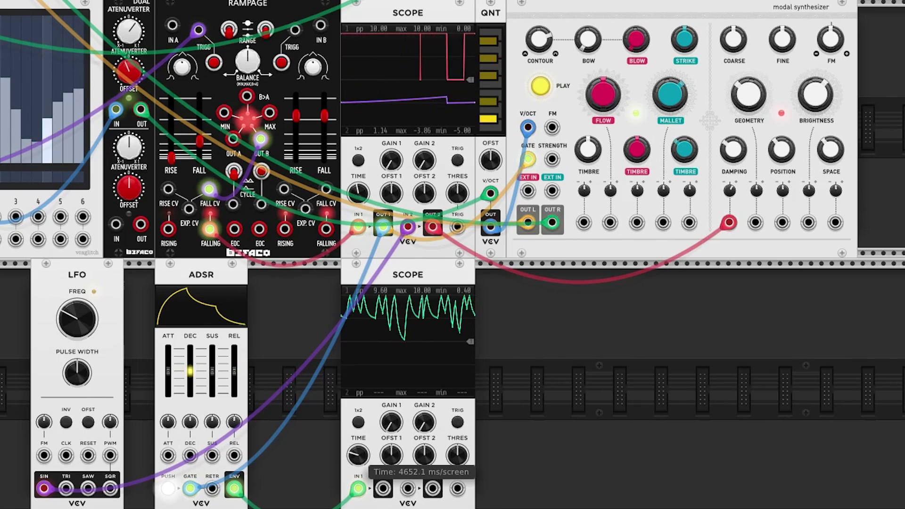
mouse_move(208, 368)
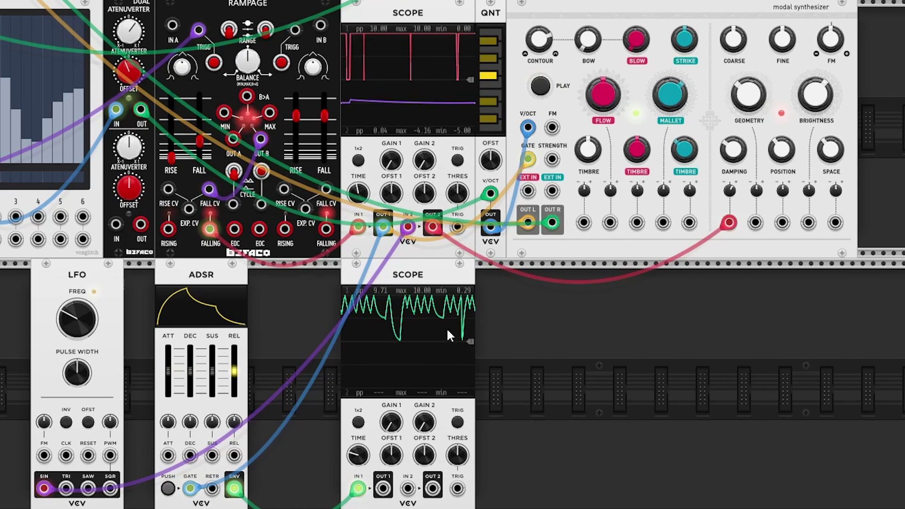
Set the ADSR's attack to 1 ms and sustain to about 32%, shorten its decay slightly, and shorten the lower Scope's time window.
drag(168, 370, 168, 393)
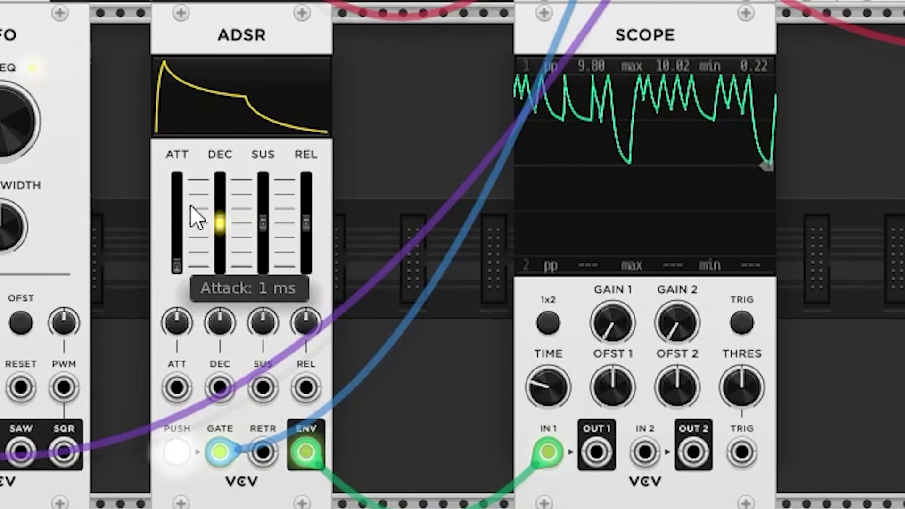
mouse_move(263, 221)
mouse_down()
mouse_move(263, 266)
mouse_move(263, 235)
mouse_up()
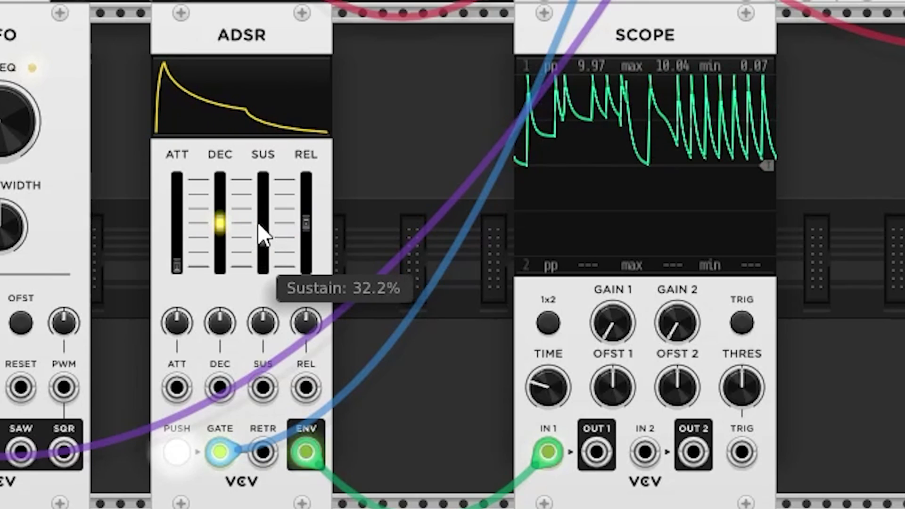
drag(218, 215, 218, 222)
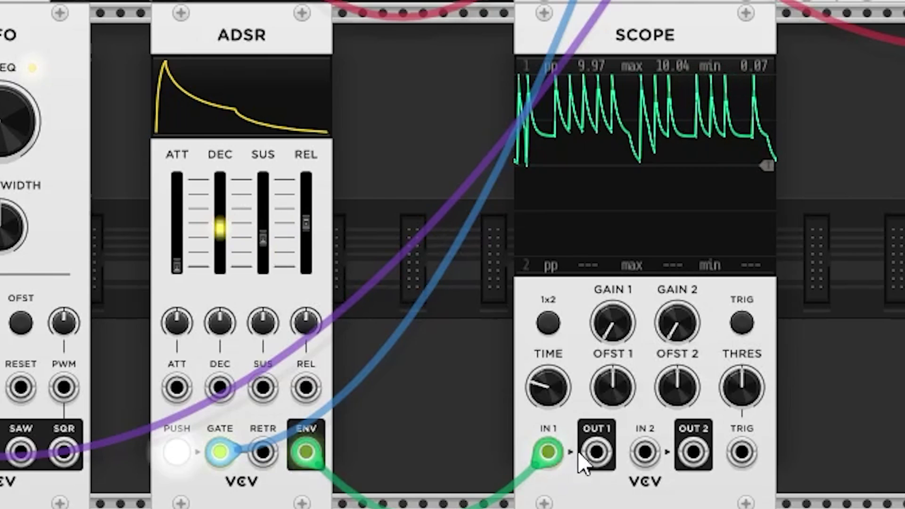
drag(569, 329, 590, 329)
drag(568, 387, 567, 368)
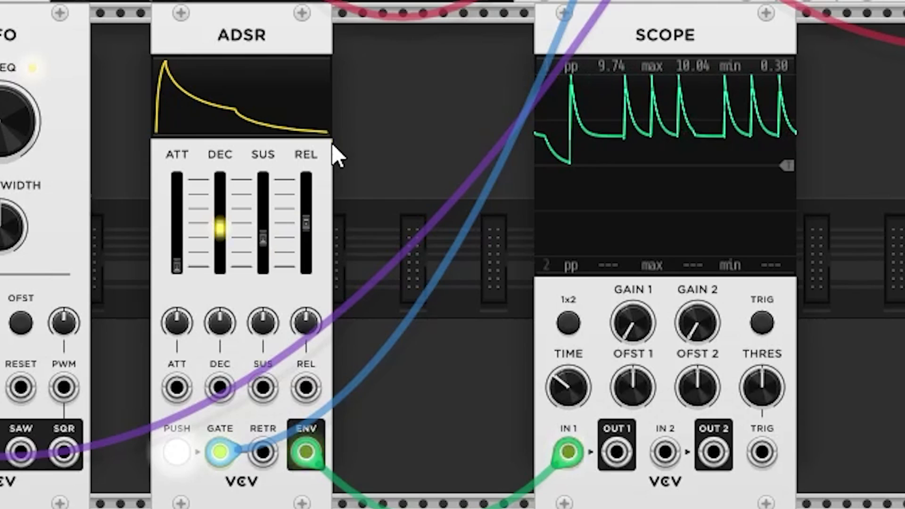
Try the ADSR's sustain at 30% and 44.8%, and bring it back down.
mouse_move(228, 24)
mouse_down()
mouse_move(247, 19)
mouse_move(216, 14)
mouse_move(332, 2)
mouse_move(252, 6)
mouse_move(225, 23)
mouse_up()
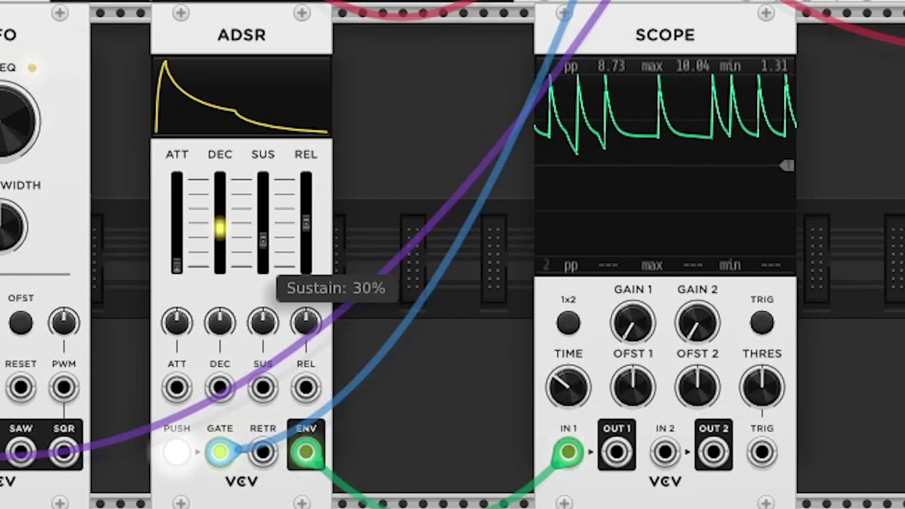
drag(264, 241, 263, 230)
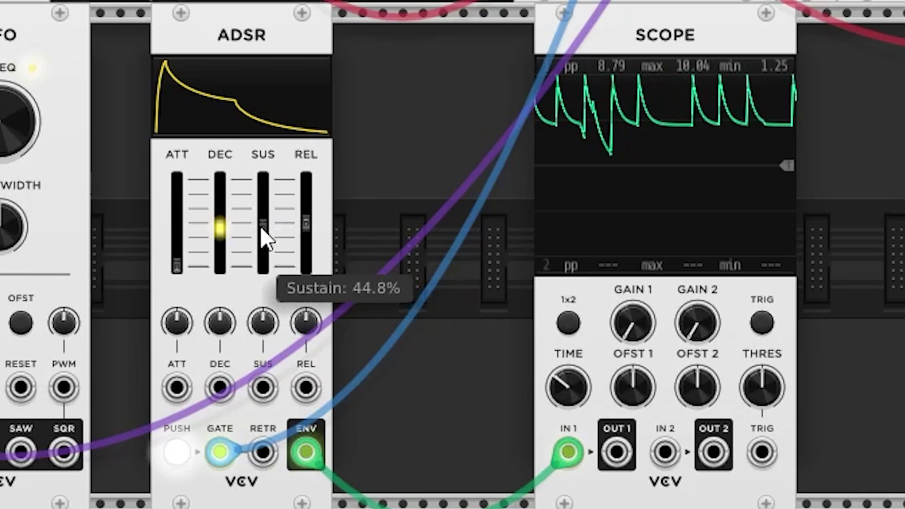
drag(262, 229, 262, 241)
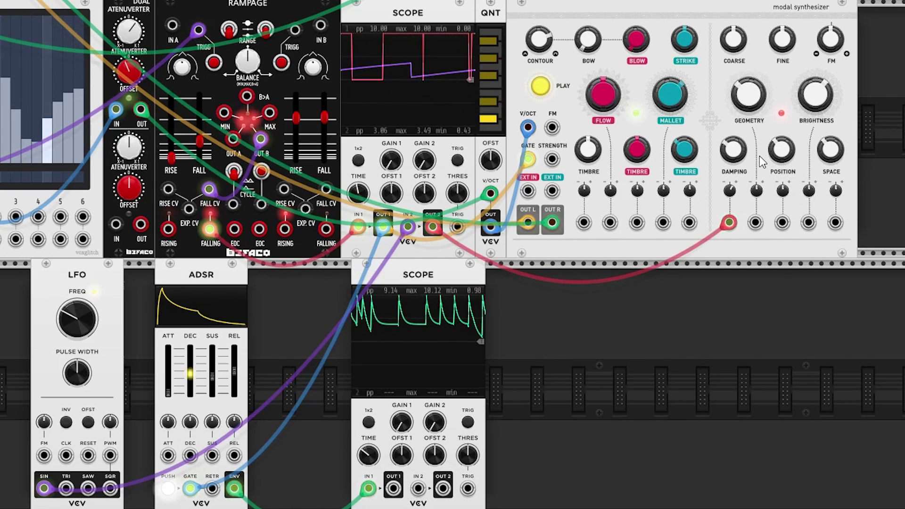
Adjust the modal synthesizer's position slightly and patch the lower Scope's first output into its position CV input.
mouse_move(786, 155)
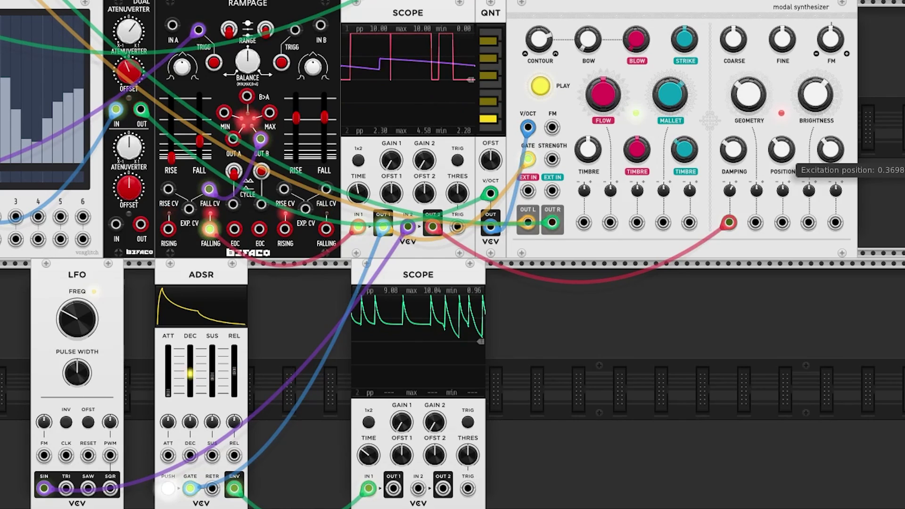
drag(781, 150, 781, 147)
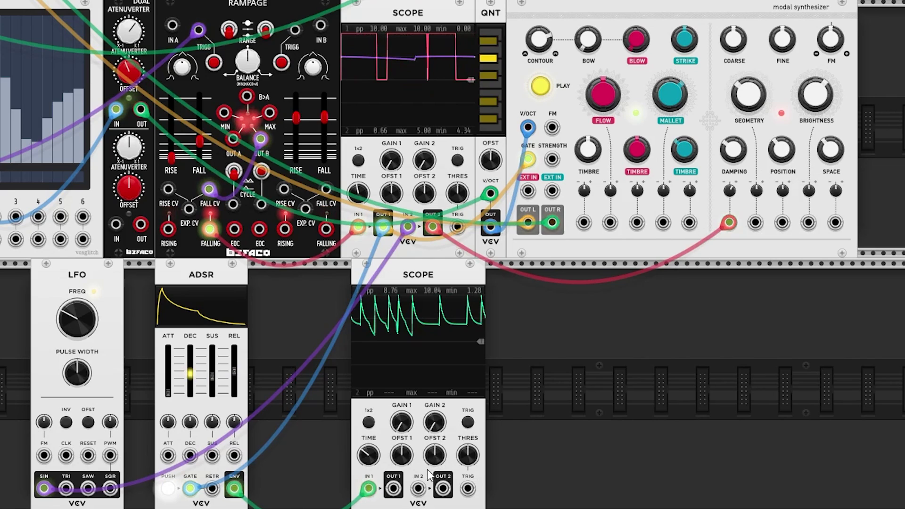
drag(395, 489, 782, 222)
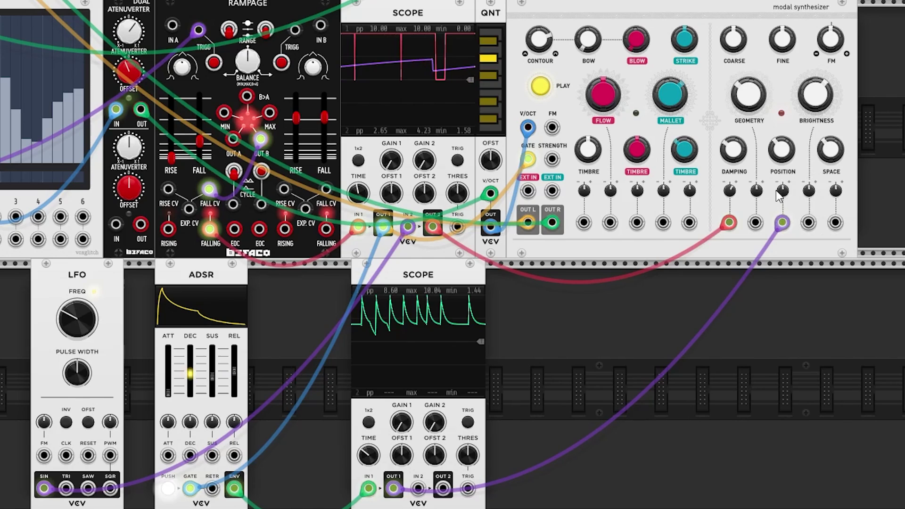
Raise the modal synthesizer's position CV amount to about 0.95, trim it back slightly, and increase the damping a little.
drag(779, 195, 778, 172)
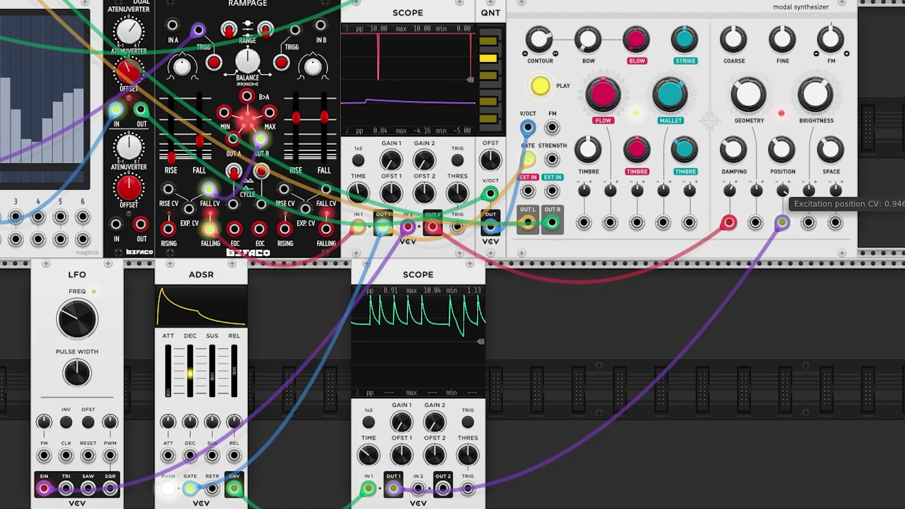
mouse_move(784, 198)
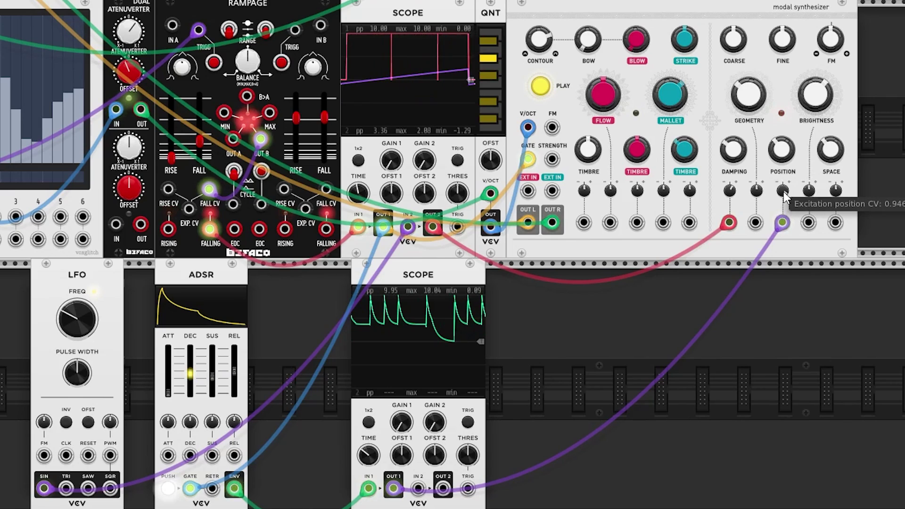
drag(782, 190, 782, 196)
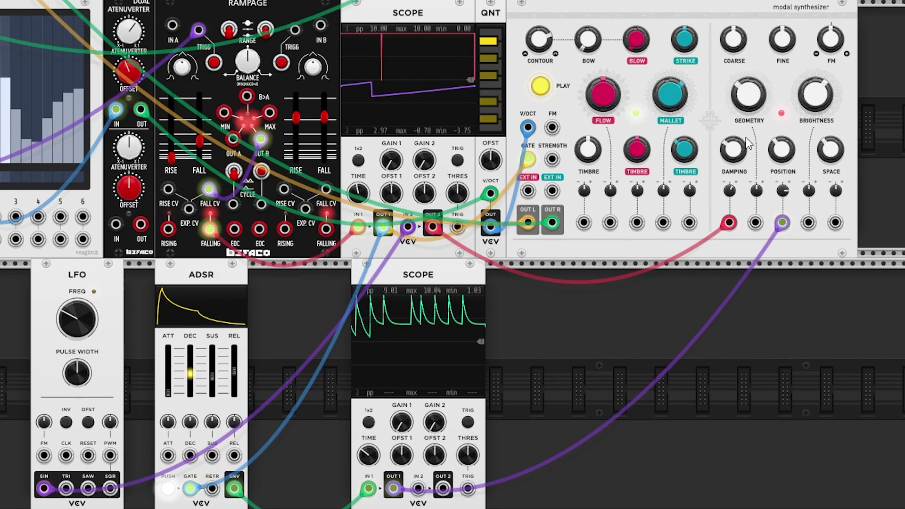
mouse_move(744, 163)
drag(733, 150, 733, 144)
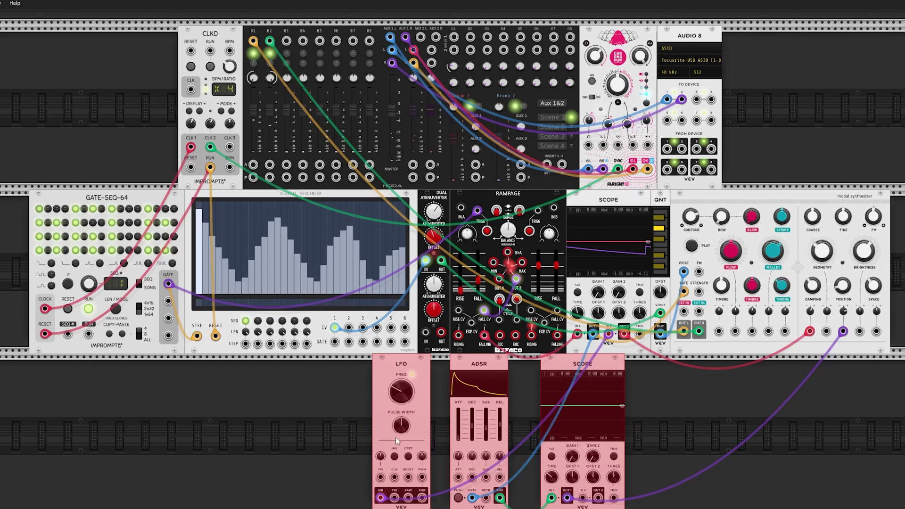
Add a tidal modulator 2 module to the row below the gate sequencer and place a Scope directly beside it.
click(688, 424)
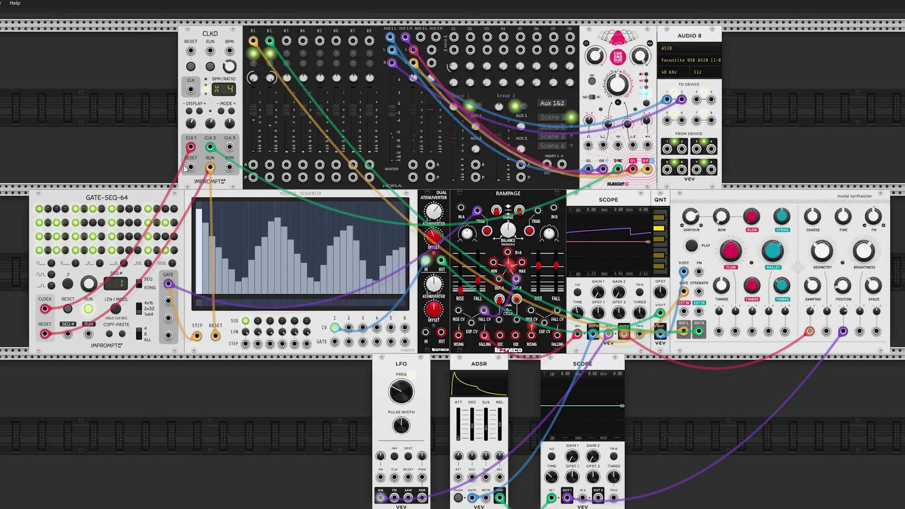
right_click(88, 118)
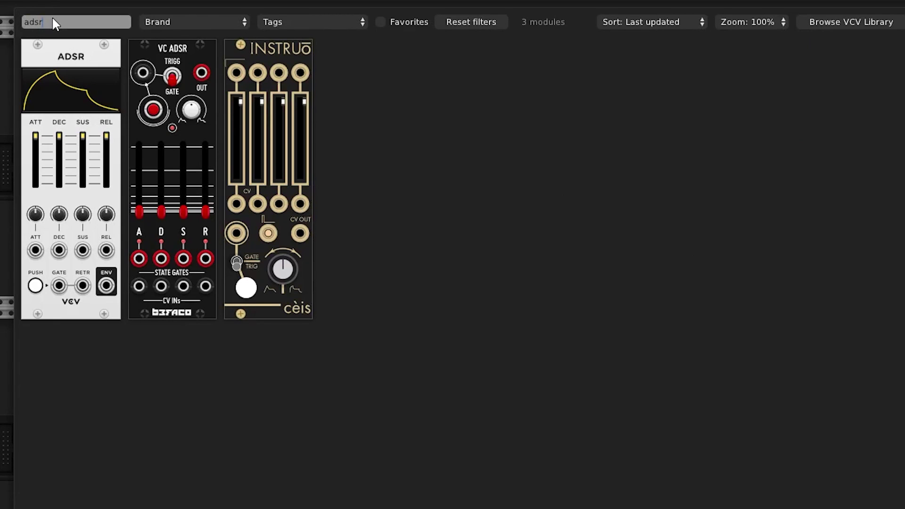
text(tides)
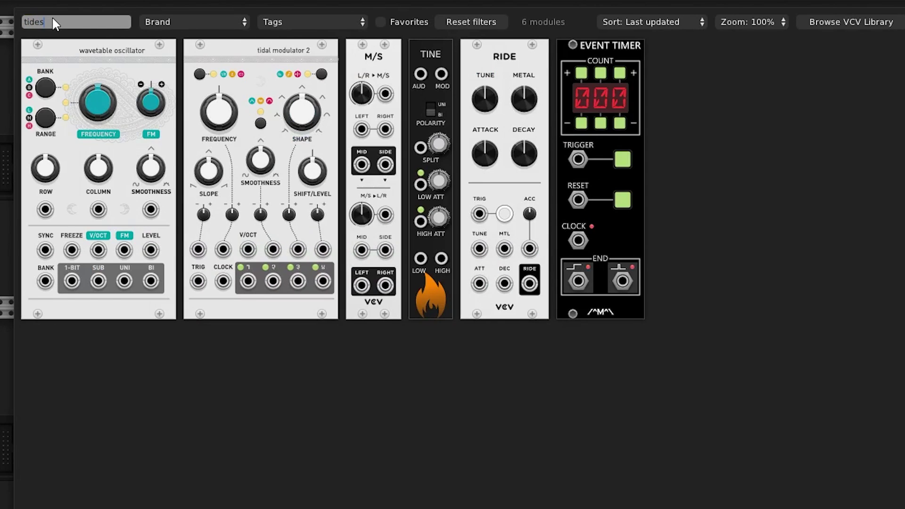
click(282, 66)
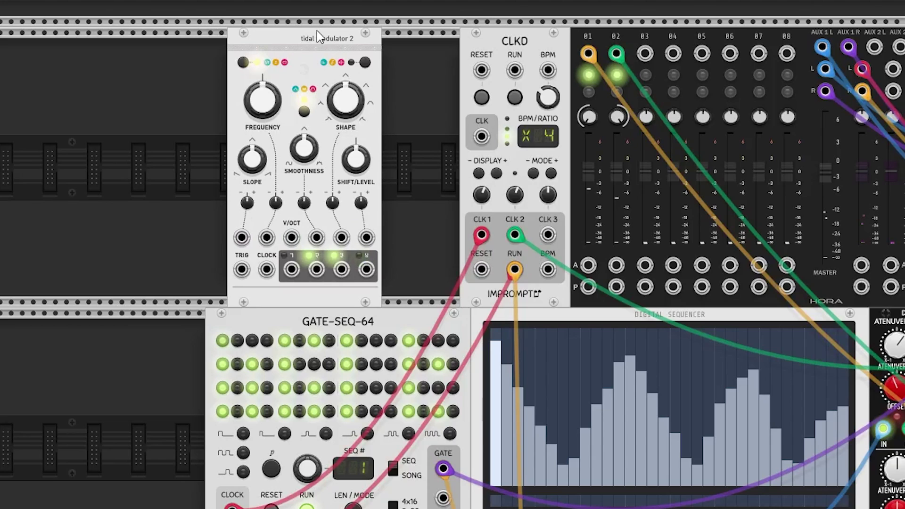
key(Delete)
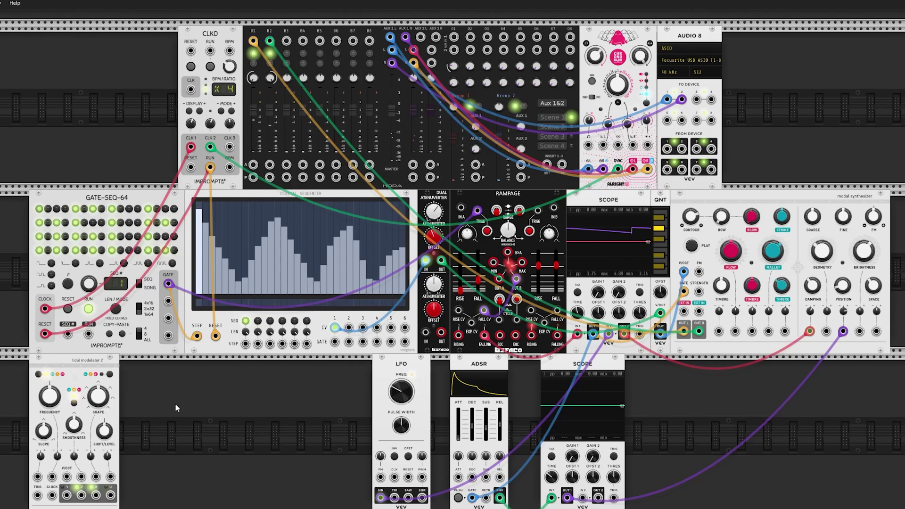
right_click(175, 403)
key(Escape)
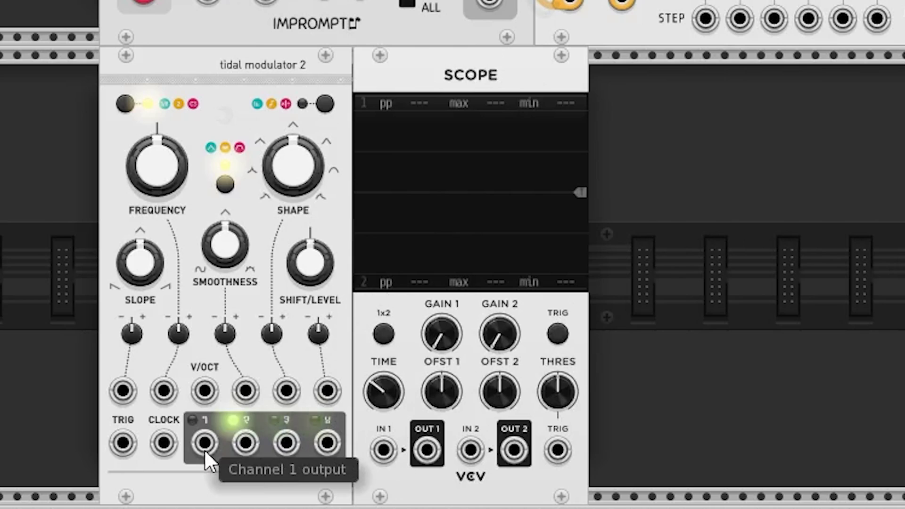
Patch tidal modulator outputs 1 and 2 into the Scope's inputs, duplicate the Scope, and patch outputs 3 and 4 into the copy.
drag(204, 442, 384, 446)
mouse_move(233, 444)
mouse_down()
mouse_move(428, 448)
mouse_move(440, 466)
mouse_move(422, 471)
mouse_move(470, 450)
mouse_up()
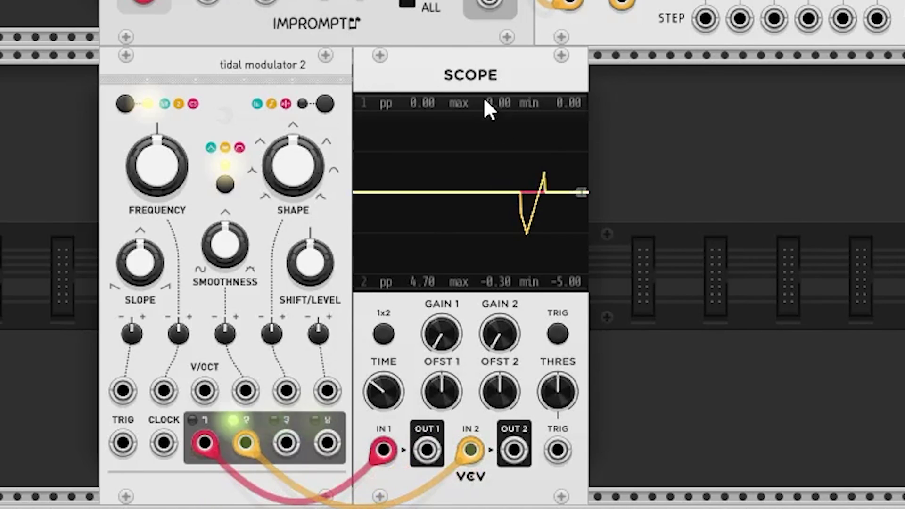
key(ctrl+d)
mouse_move(286, 443)
mouse_down()
mouse_move(571, 475)
mouse_move(618, 450)
mouse_up()
mouse_move(327, 443)
mouse_down()
mouse_move(674, 462)
mouse_move(705, 450)
mouse_up()
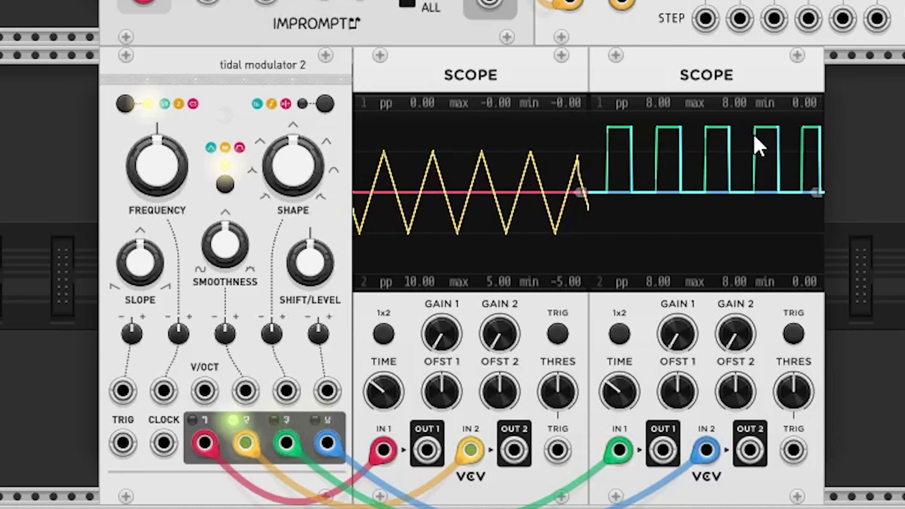
Lower the tidal modulator's shift/level, switch its output mode to four phase-shifted waves, and raise the shift to 100%.
mouse_move(226, 244)
mouse_down()
mouse_move(225, 207)
mouse_move(225, 278)
mouse_move(225, 242)
mouse_up()
mouse_move(324, 270)
mouse_down()
mouse_move(325, 246)
mouse_move(324, 277)
mouse_up()
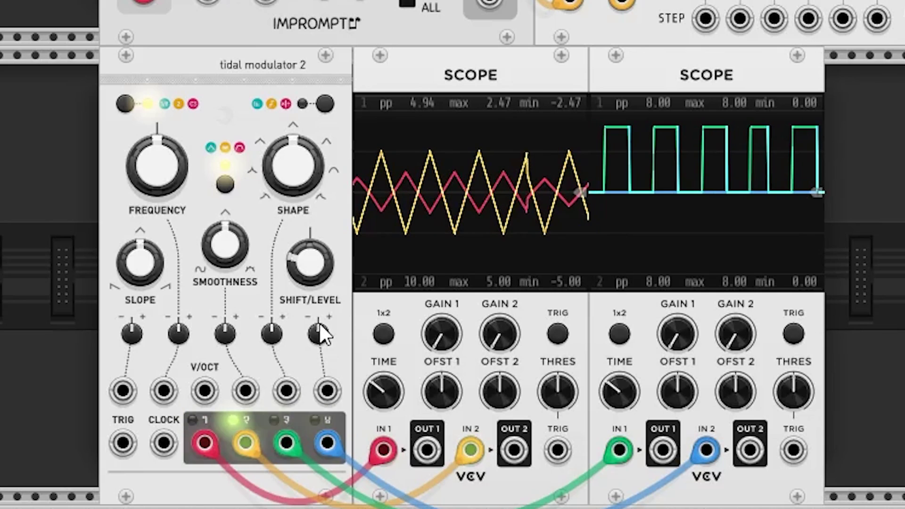
drag(319, 193, 319, 193)
click(324, 104)
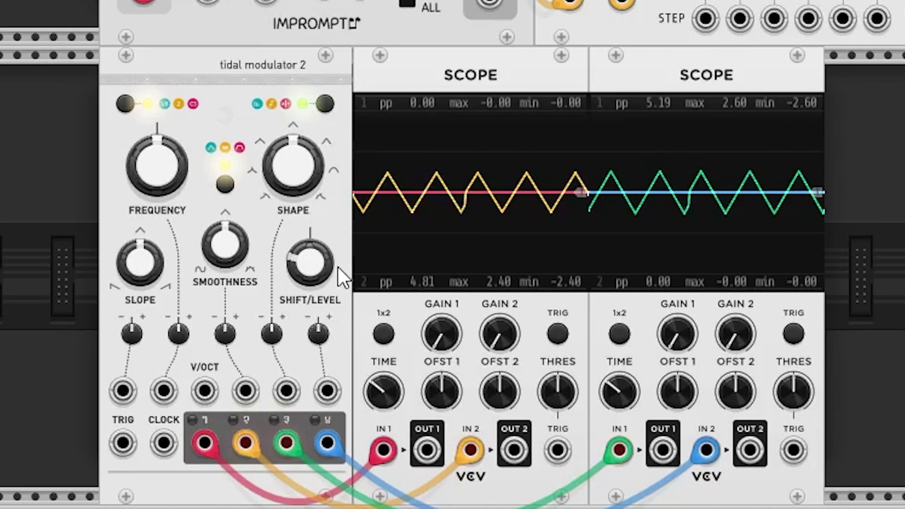
drag(332, 258, 332, 212)
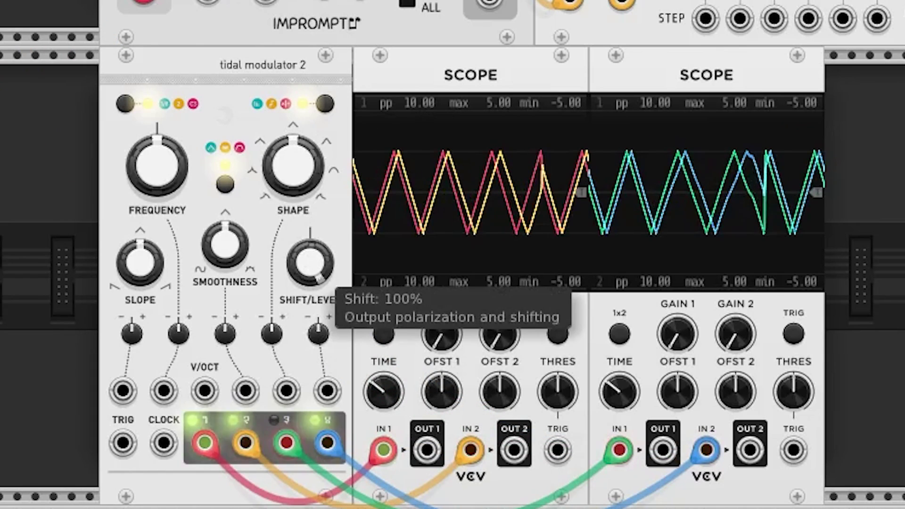
Set the tidal modulator's frequency to about -25 semitones and raise its smoothness well above centre.
drag(158, 165, 158, 215)
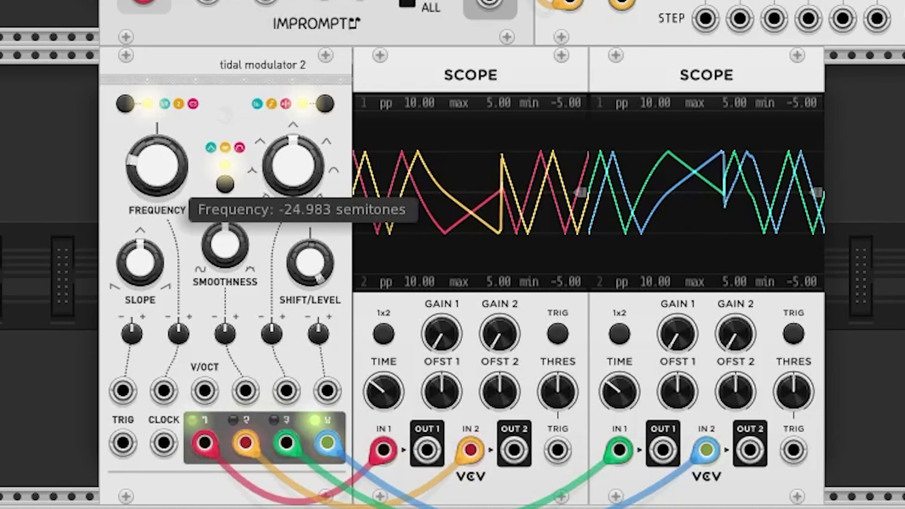
drag(230, 253, 230, 231)
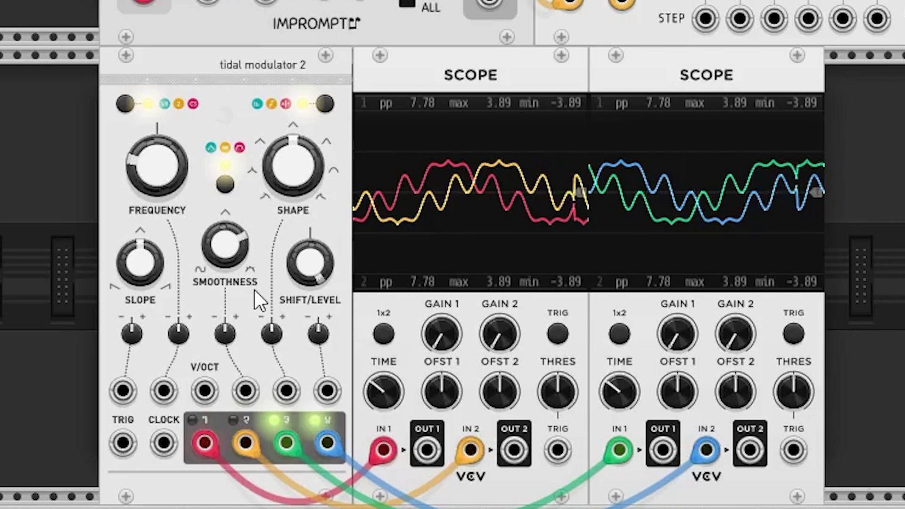
drag(241, 244, 241, 237)
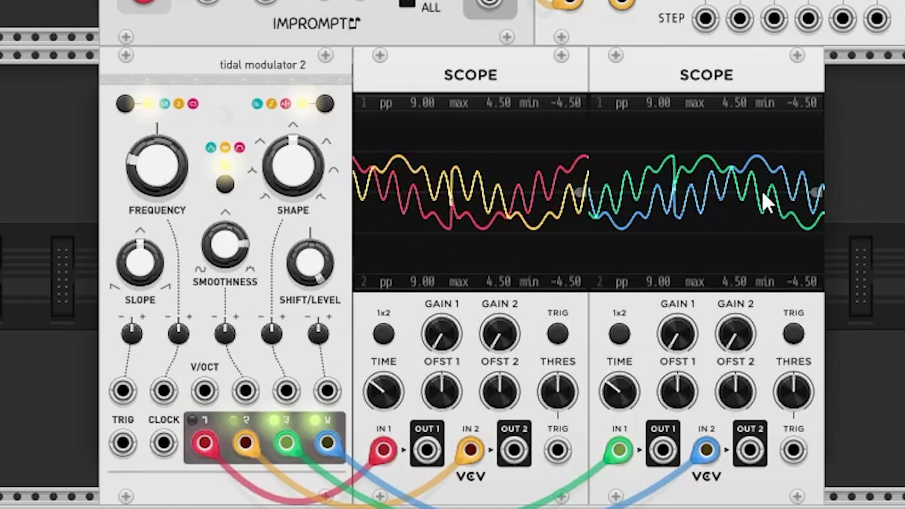
Select the tidal modulator with its two Scopes and move the group to the upper row, beside the CLKD clock.
drag(904, 186, 188, 245)
key(Delete)
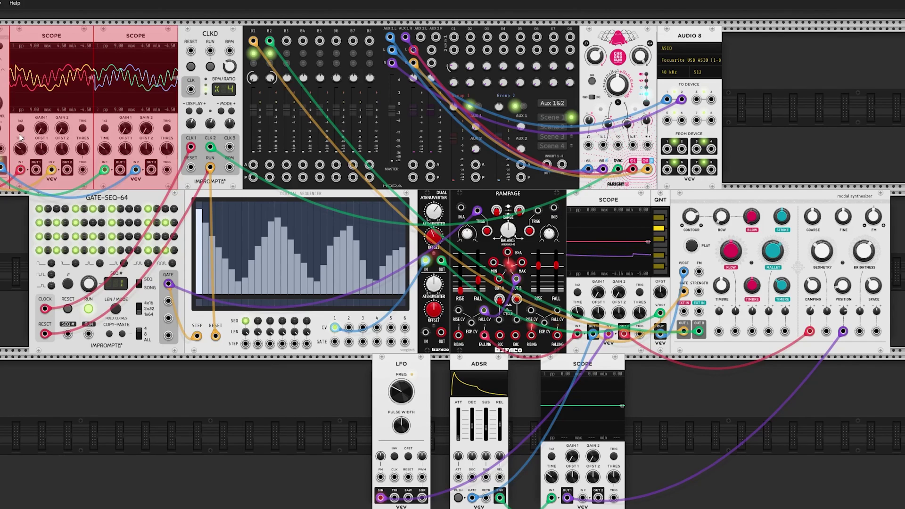
drag(3, 141, 0, 141)
Search the module library for lfo and add the WT LFO to the lower row.
click(0, 212)
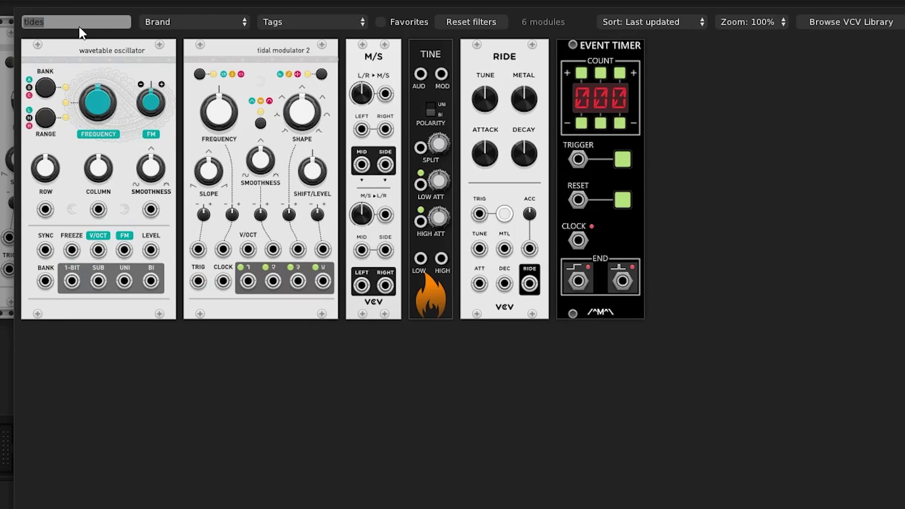
key(BackSpace)
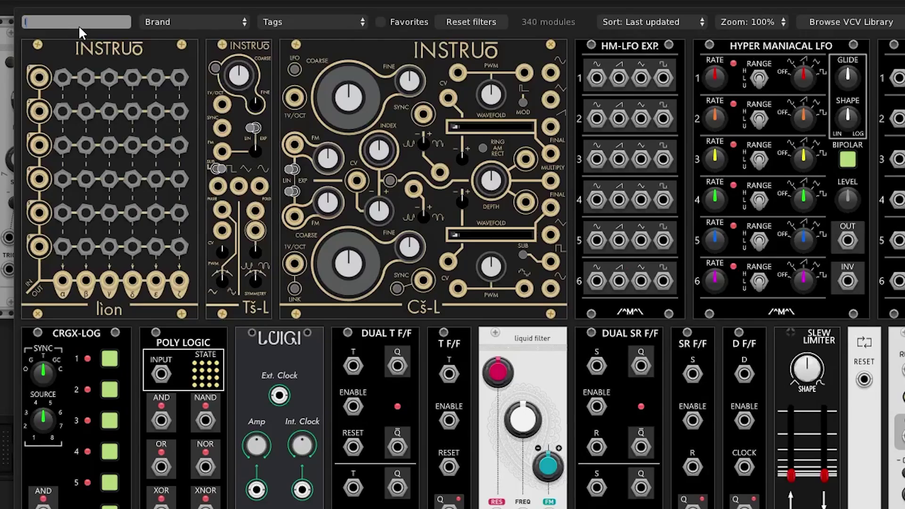
text(lfo)
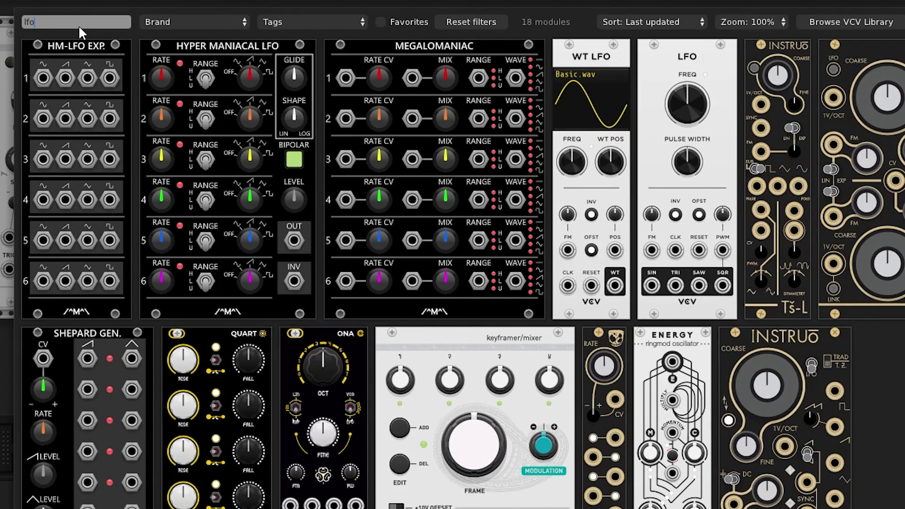
click(571, 64)
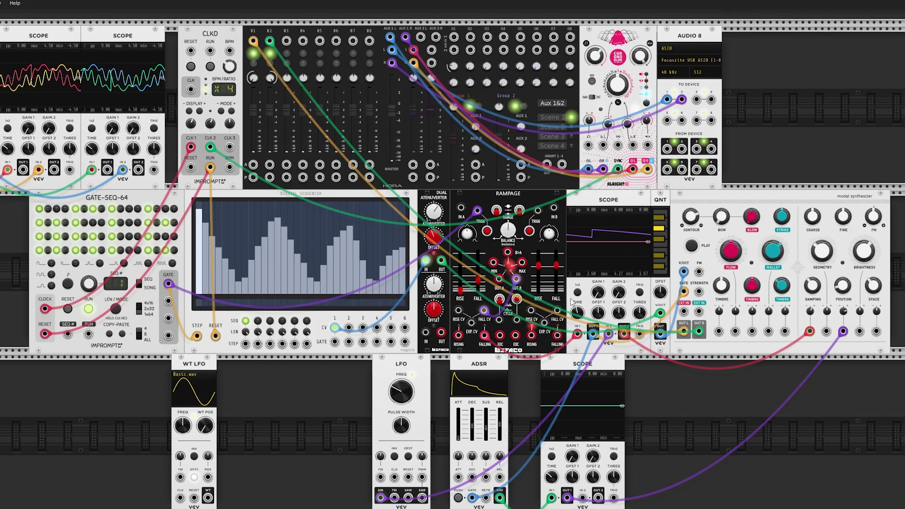
Adjust the time window of the Scope beside the Rampage, and try the tidal modulator's shape at 0% before raising it again.
mouse_move(577, 312)
mouse_down()
mouse_move(577, 283)
mouse_move(577, 297)
mouse_up()
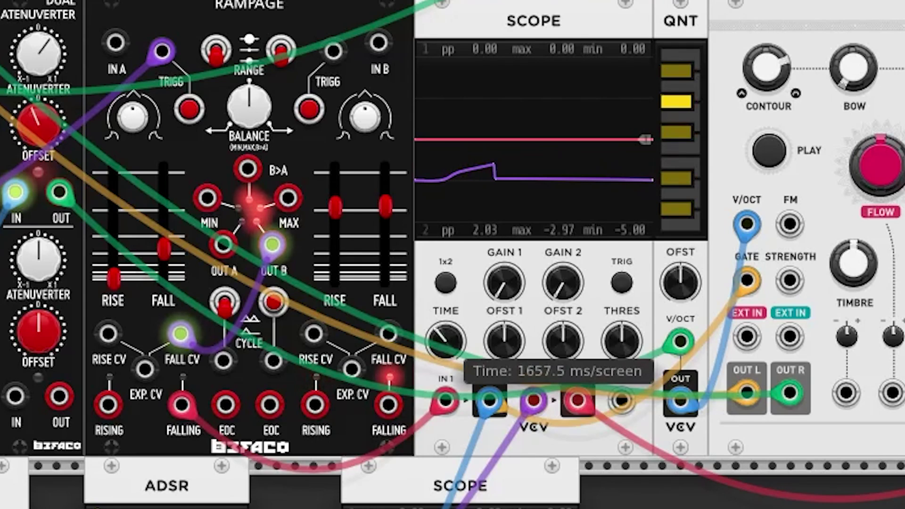
drag(445, 339, 445, 327)
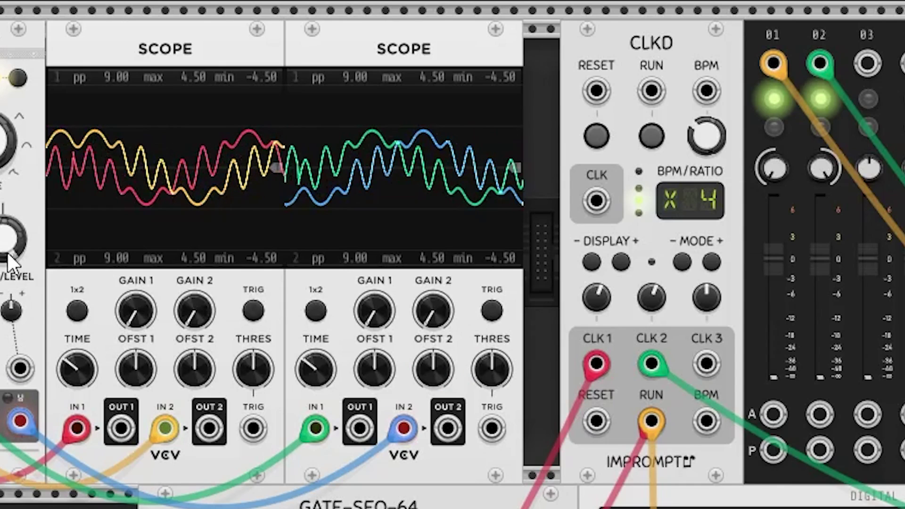
drag(7, 142, 7, 165)
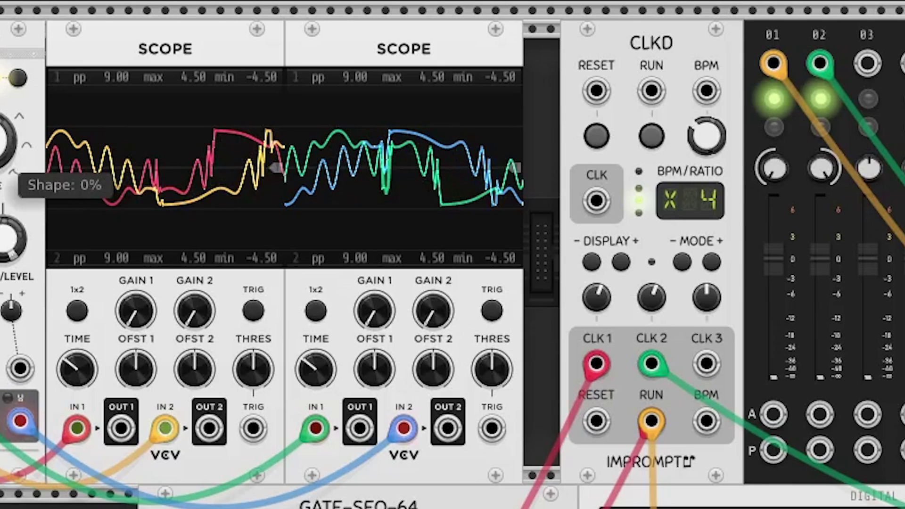
drag(7, 141, 7, 119)
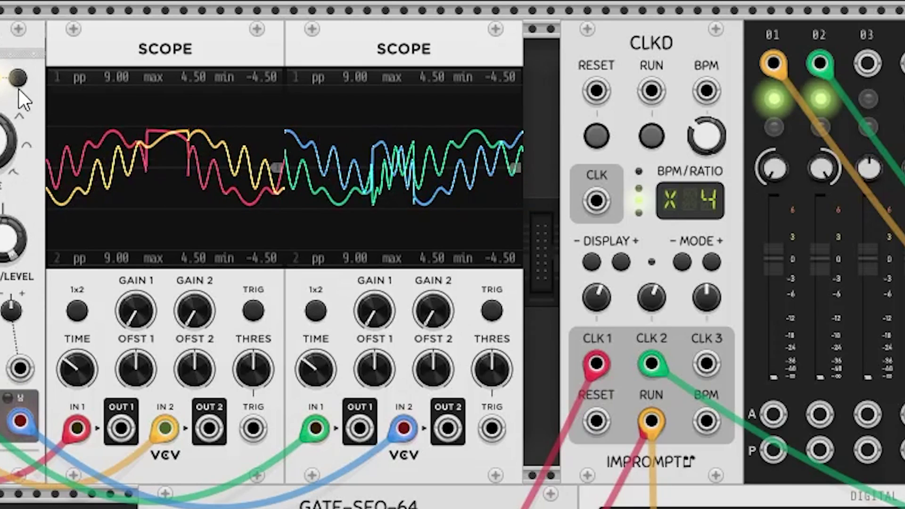
drag(12, 167, 12, 167)
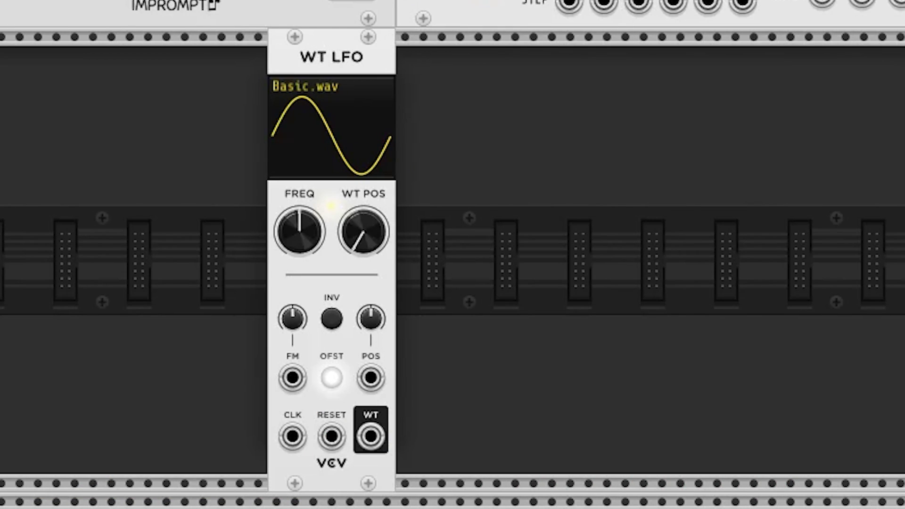
Patch the WT LFO's wavetable output into a new adjoining Scope and sweep the wavetable position to about 52% and back to 0%.
click(487, 163)
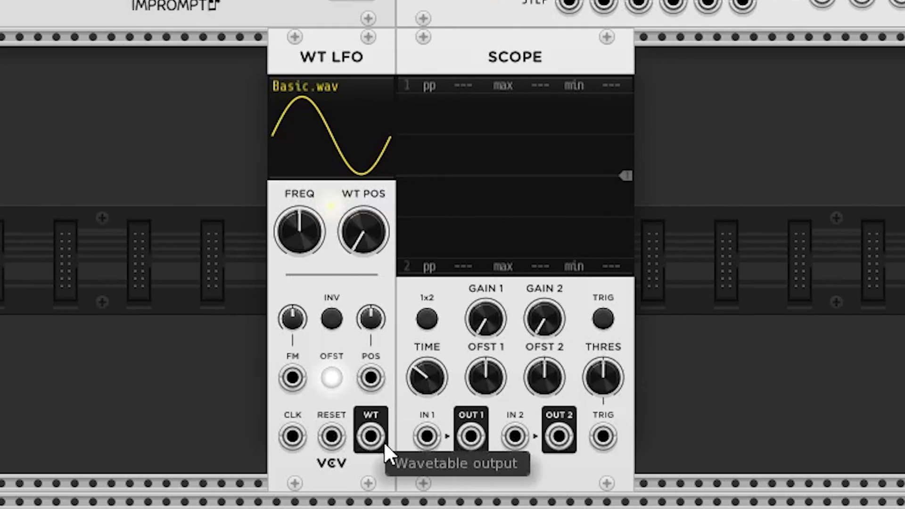
drag(375, 437, 431, 440)
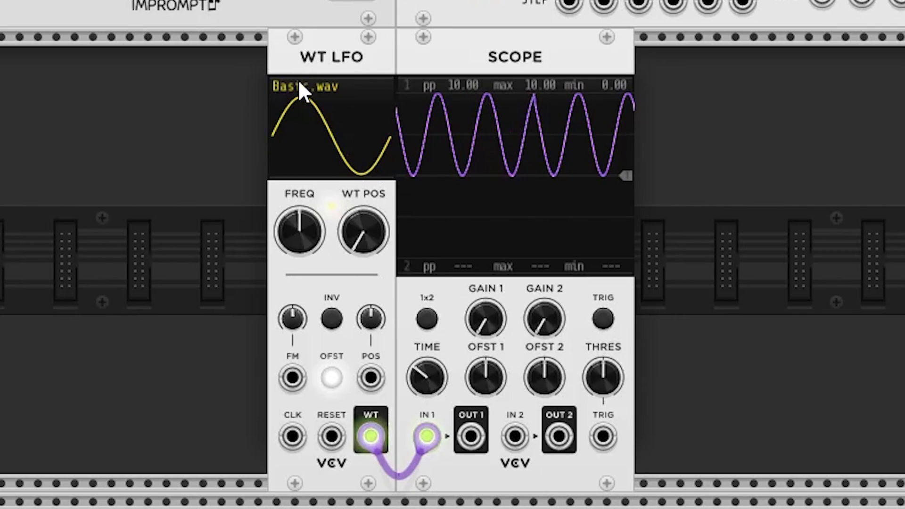
drag(373, 229, 372, 167)
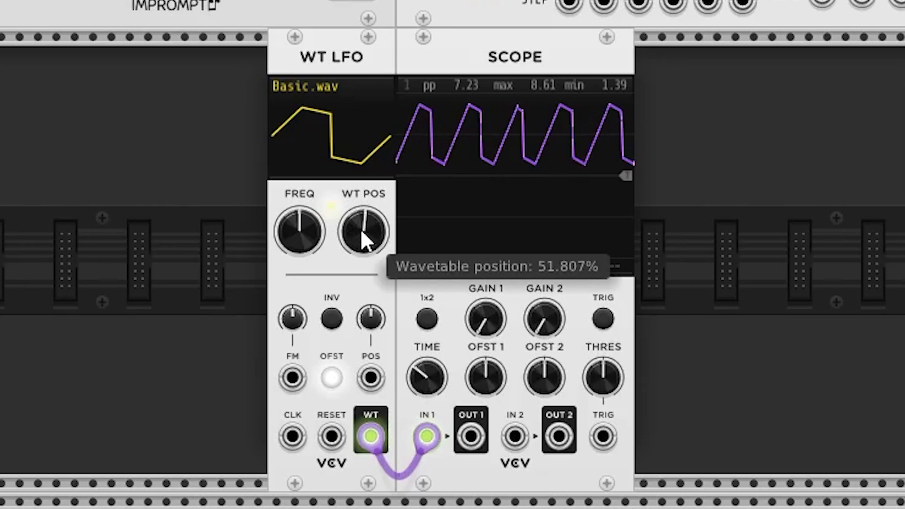
drag(360, 228, 359, 288)
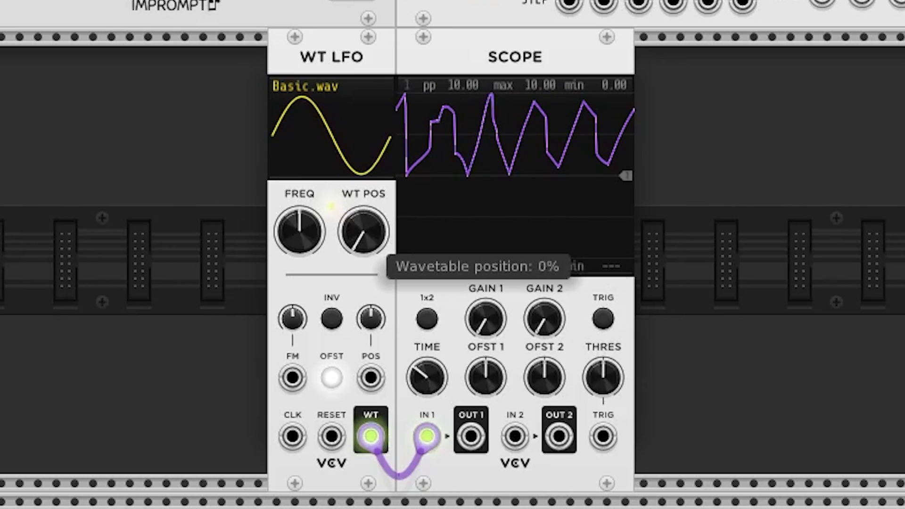
Load the 4th St Commons audio file as the WT LFO's wavetable.
right_click(337, 91)
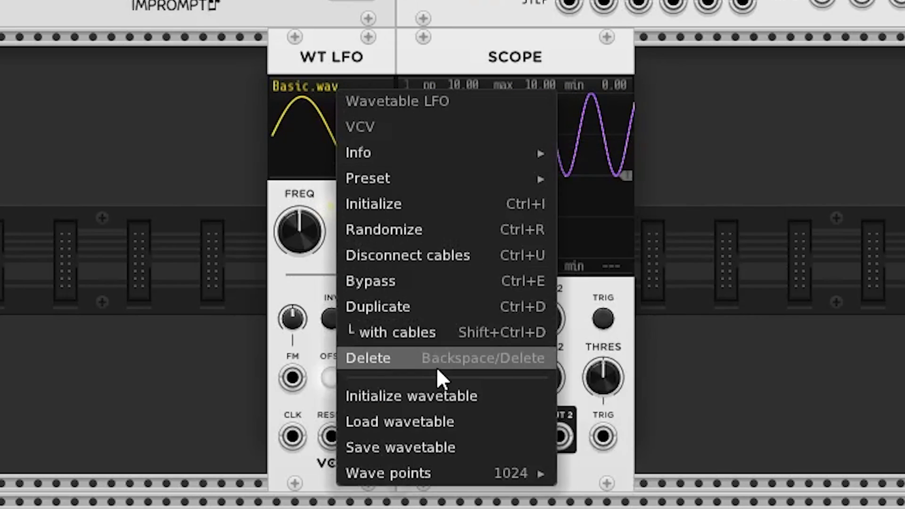
click(462, 412)
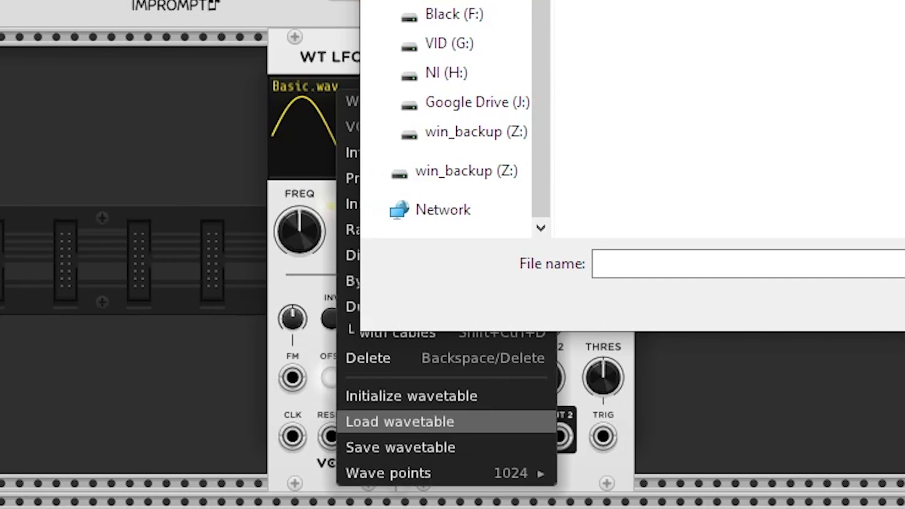
double_click(679, 225)
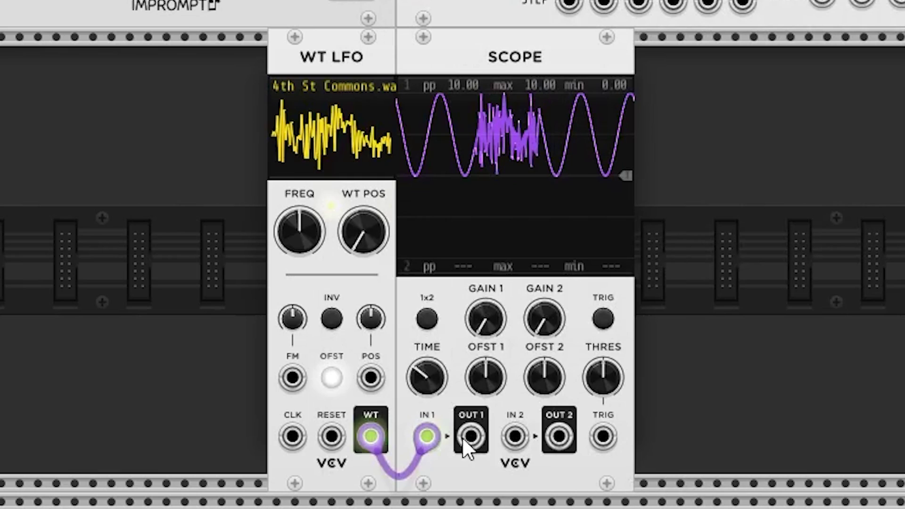
Slow down the WT LFO's frequency and adjust its wavetable position to a low setting.
drag(360, 232, 360, 224)
mouse_move(299, 231)
mouse_down()
mouse_move(299, 245)
mouse_move(300, 229)
mouse_up()
drag(355, 238, 355, 207)
drag(302, 226, 302, 220)
drag(375, 243, 374, 252)
Select the WT LFO together with its Scope and move the pair to the start of the lower row.
drag(710, 196, 376, 96)
drag(332, 61, 20, 64)
click(442, 172)
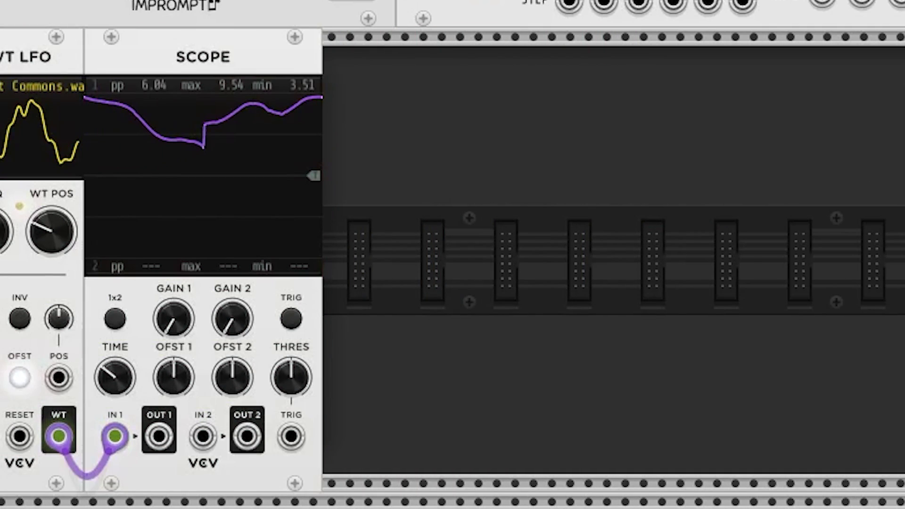
Toggle the CLKD master clock's run state.
drag(904, 220, 883, 112)
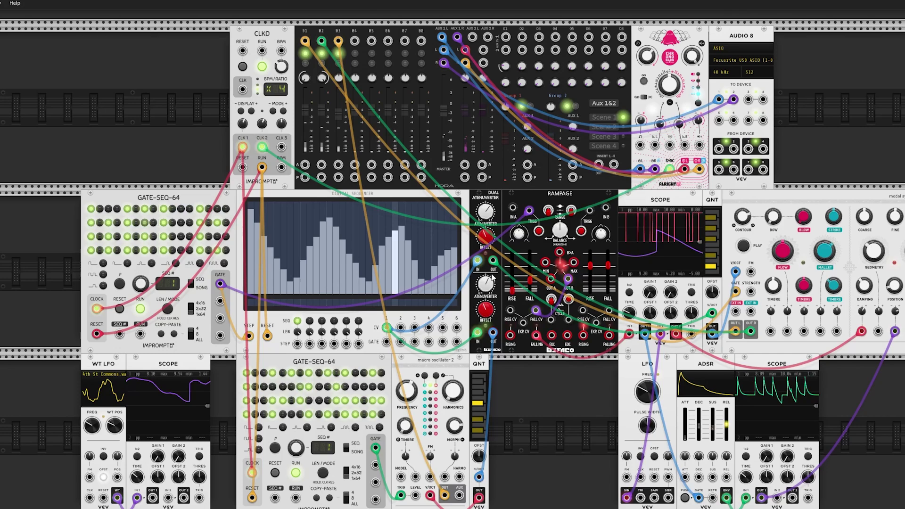
mouse_move(488, 309)
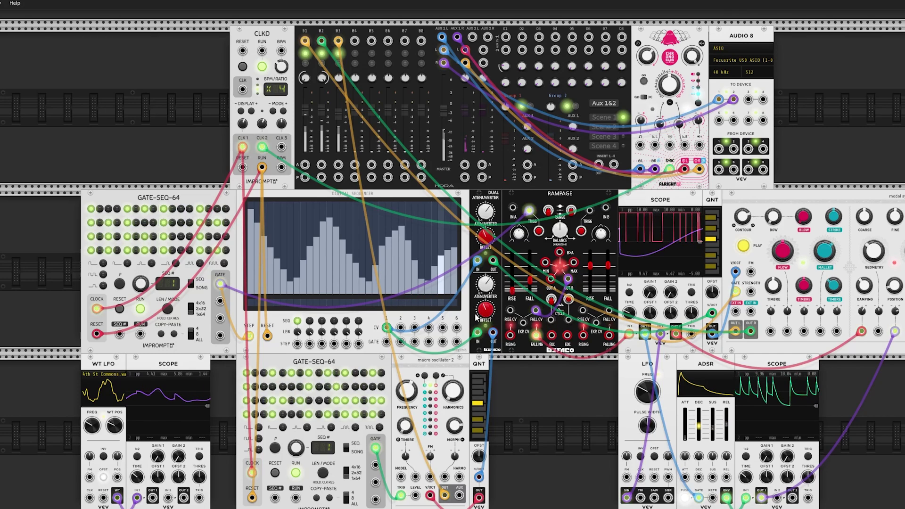
click(261, 67)
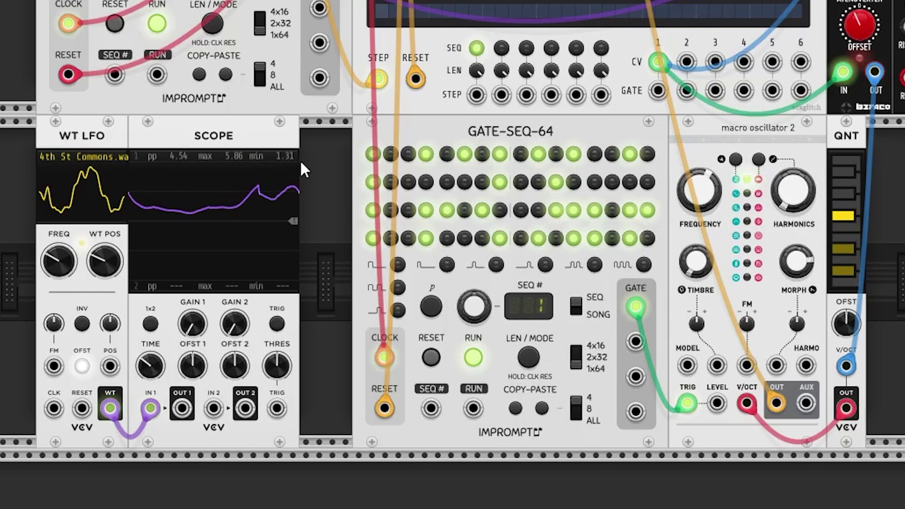
Move the WT LFO and its Scope together along the lower row to sit directly beside the QNT quantizer.
drag(304, 170, 44, 202)
drag(165, 153, 0, 155)
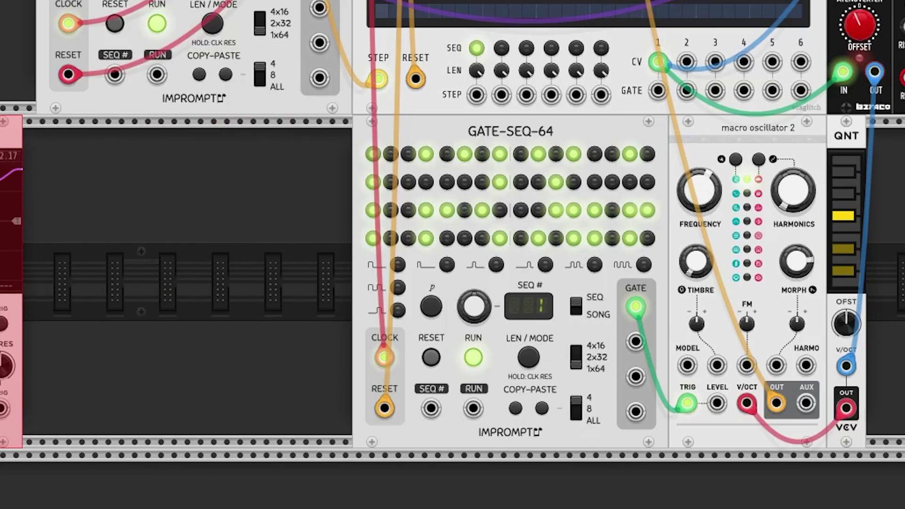
drag(820, 242, 411, 250)
drag(498, 130, 202, 156)
click(675, 179)
scroll(675, 179, left, 6)
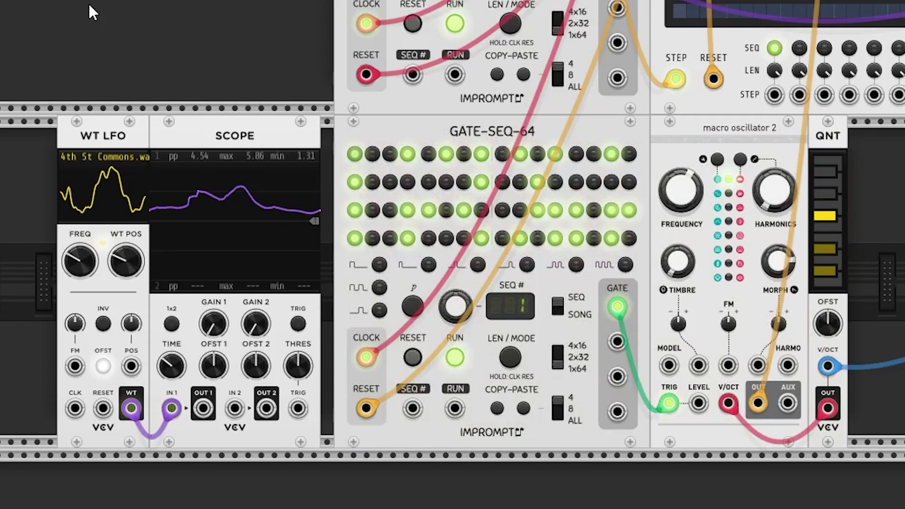
drag(92, 12, 210, 137)
key(Delete)
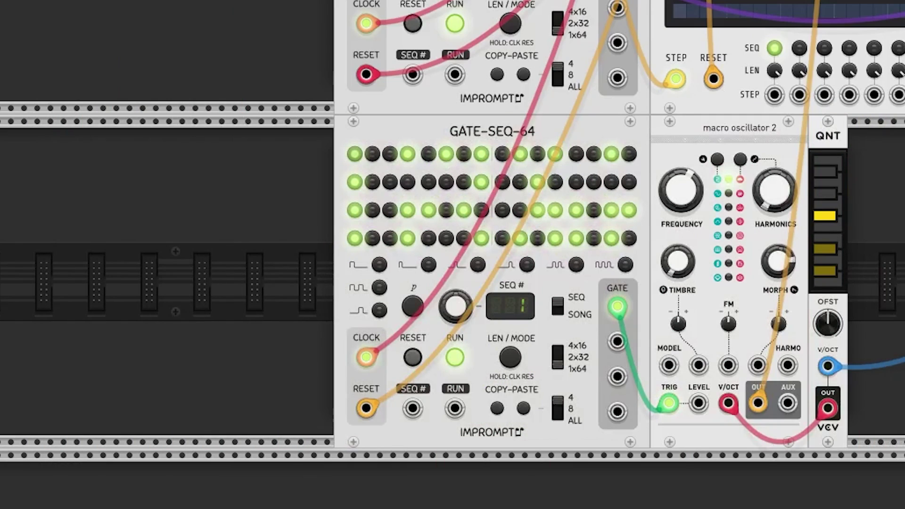
drag(829, 185, 739, 184)
click(876, 189)
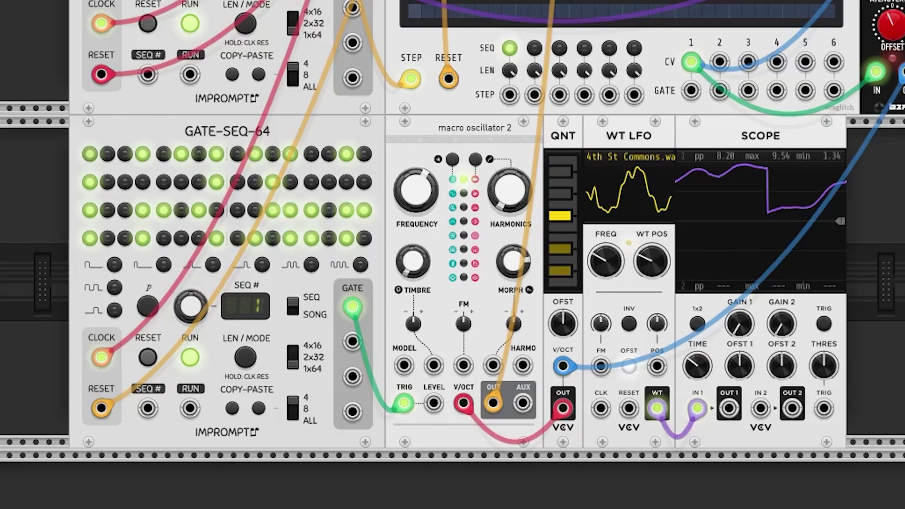
Select the WT LFO and Scope and shift the pair away from the QNT, leaving a gap between them.
drag(903, 260, 646, 376)
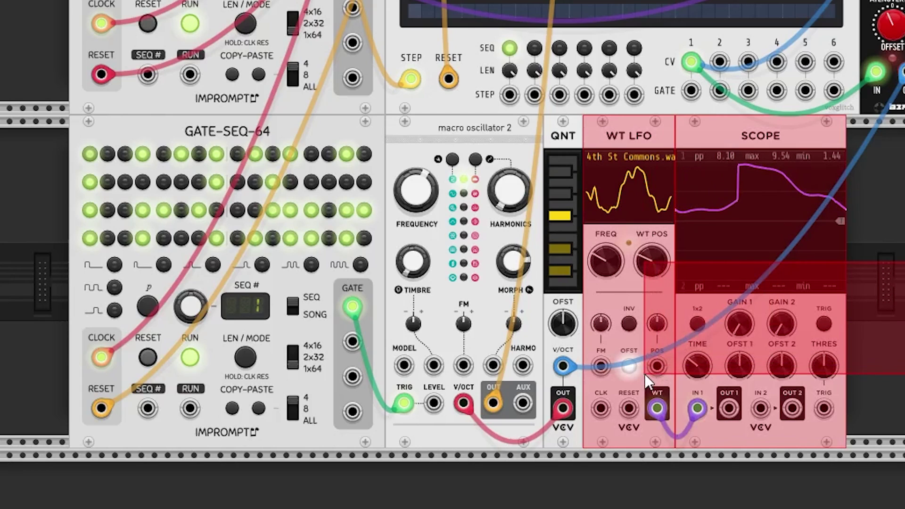
click(886, 283)
drag(904, 183, 615, 323)
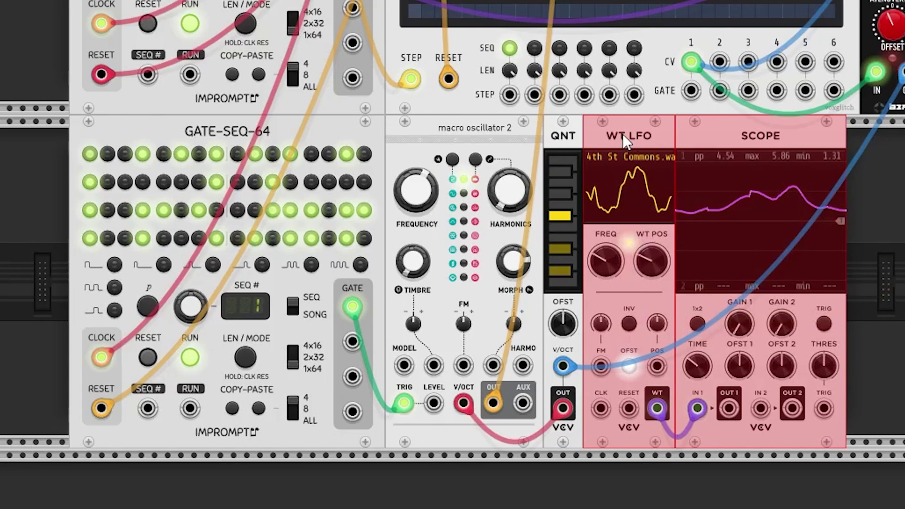
drag(624, 135, 706, 145)
click(895, 188)
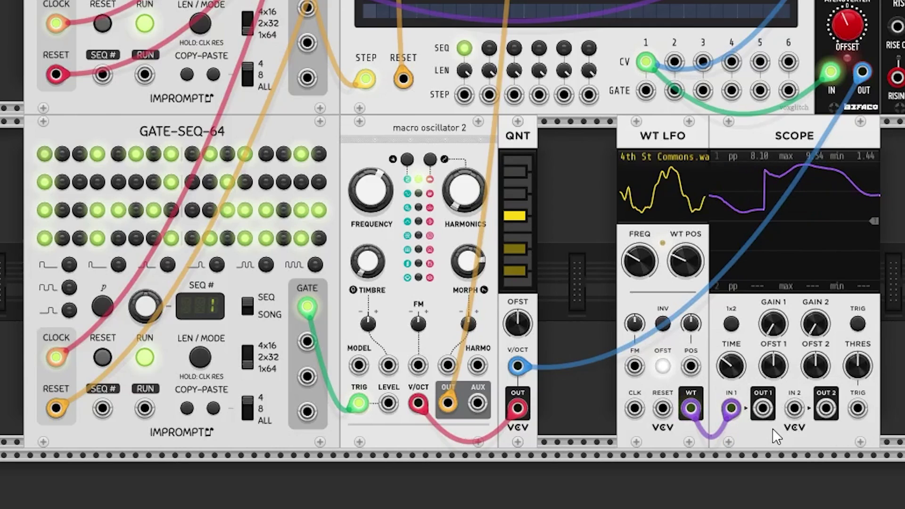
Patch the Scope's OUT 1 into macro oscillator 2's Timbre input and turn up the Timbre attenuverter.
mouse_move(762, 408)
mouse_down()
mouse_move(545, 262)
mouse_move(806, 399)
mouse_move(775, 419)
mouse_up()
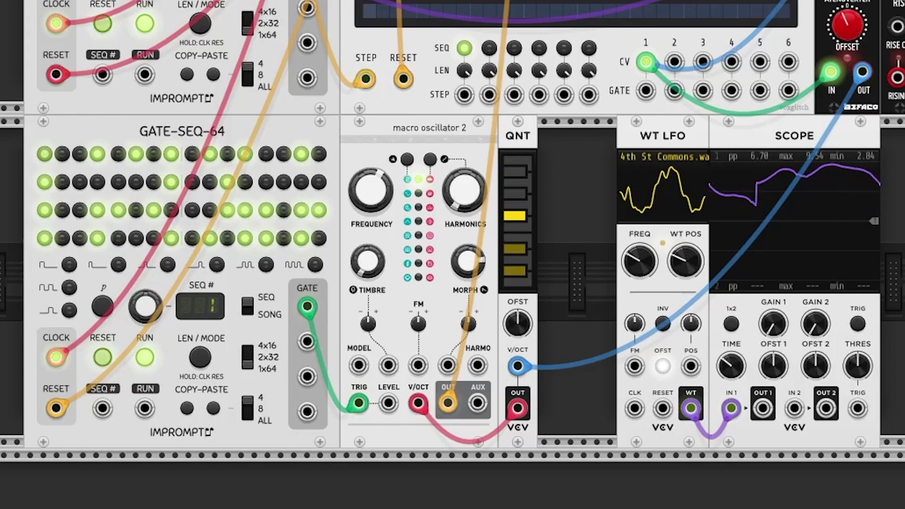
drag(373, 261, 373, 146)
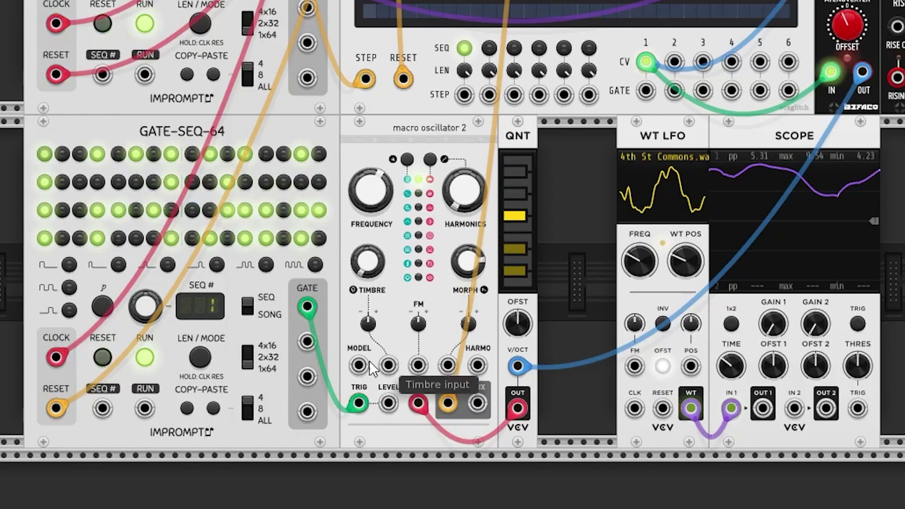
drag(761, 408, 387, 365)
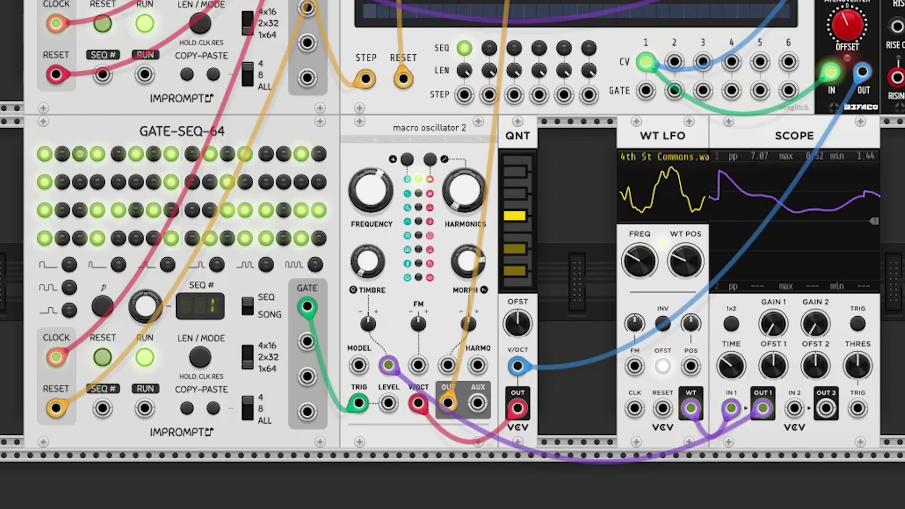
mouse_move(368, 324)
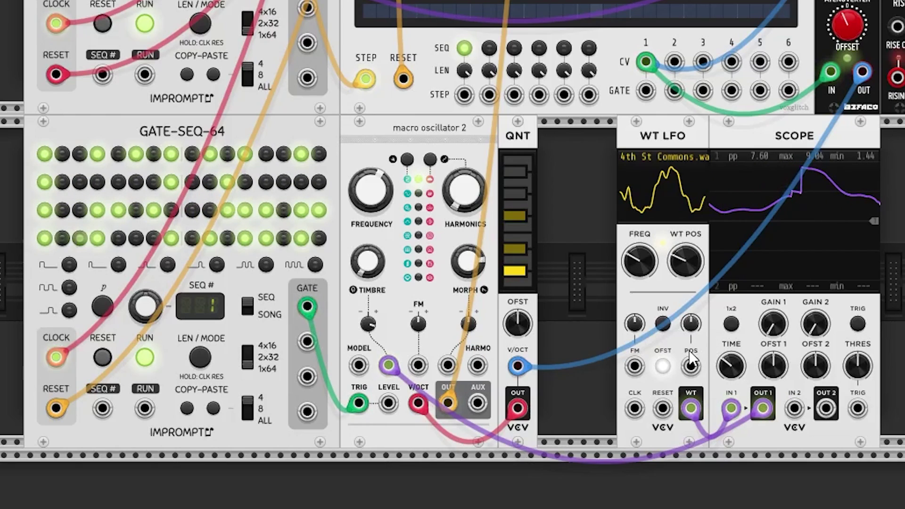
Switch the WT LFO's offset to bipolar and raise its frequency and wavetable position.
click(663, 365)
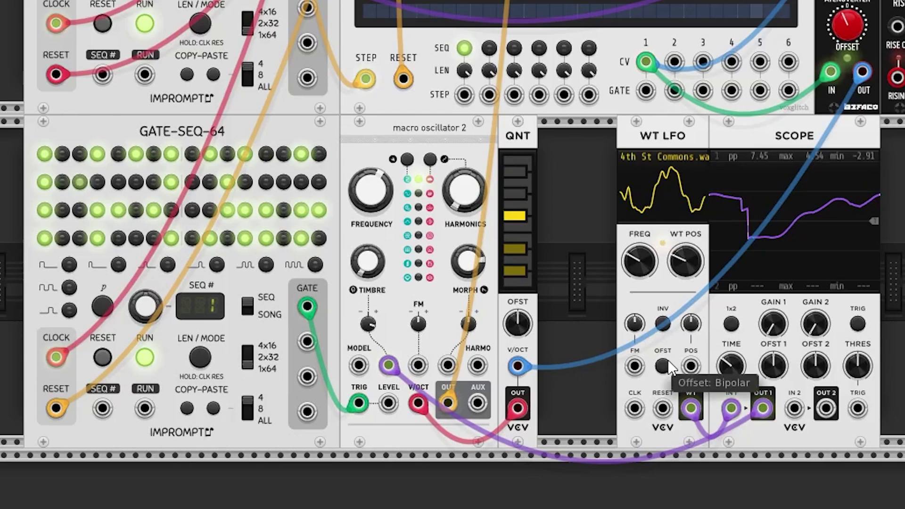
drag(639, 263, 637, 269)
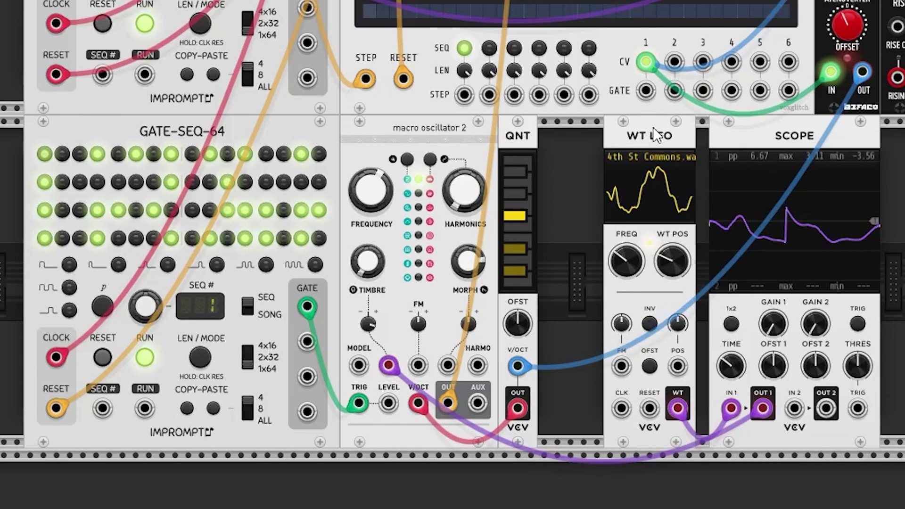
mouse_move(685, 260)
mouse_down()
mouse_move(685, 247)
mouse_move(685, 273)
mouse_move(685, 262)
mouse_up()
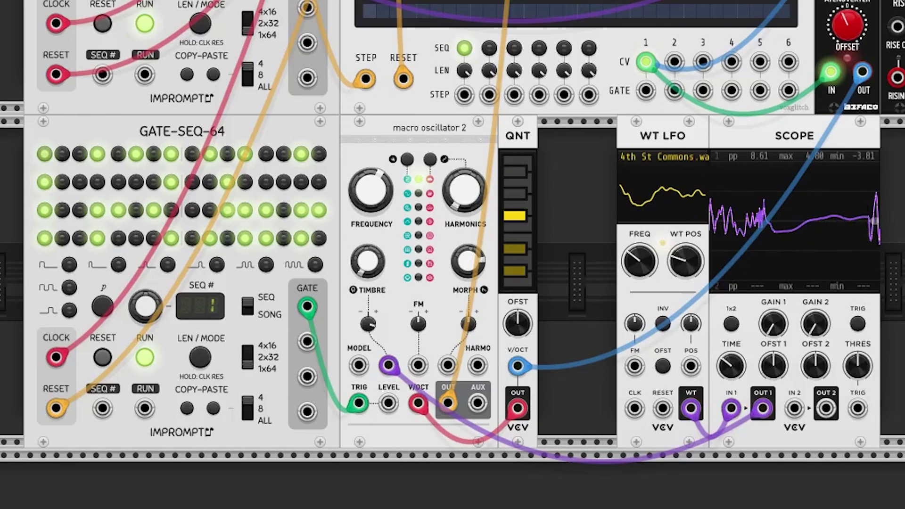
Move the WT LFO and Scope back against the QNT and place an LFO directly after the Scope.
drag(898, 283, 610, 130)
drag(661, 143, 584, 153)
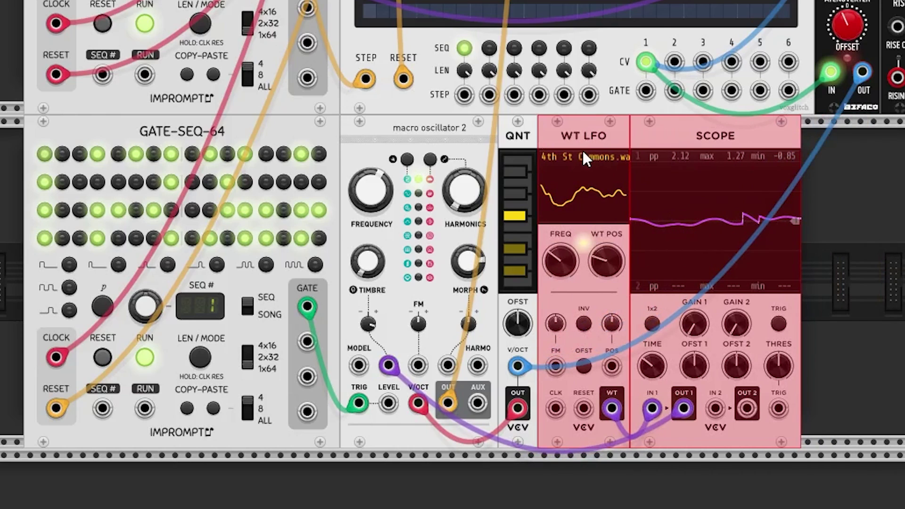
click(584, 485)
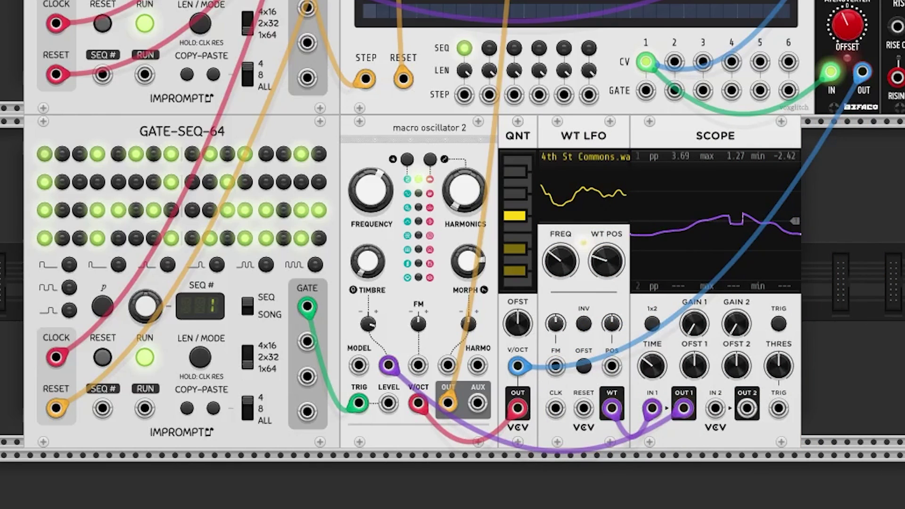
drag(904, 165, 829, 174)
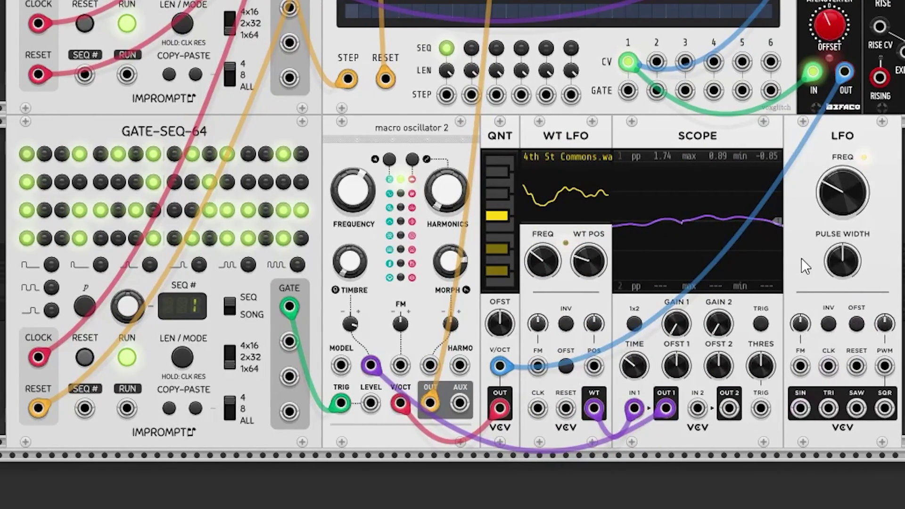
Patch the LFO's sine output into the WT LFO's wavetable position input and turn up the position attenuverter.
drag(799, 408, 594, 366)
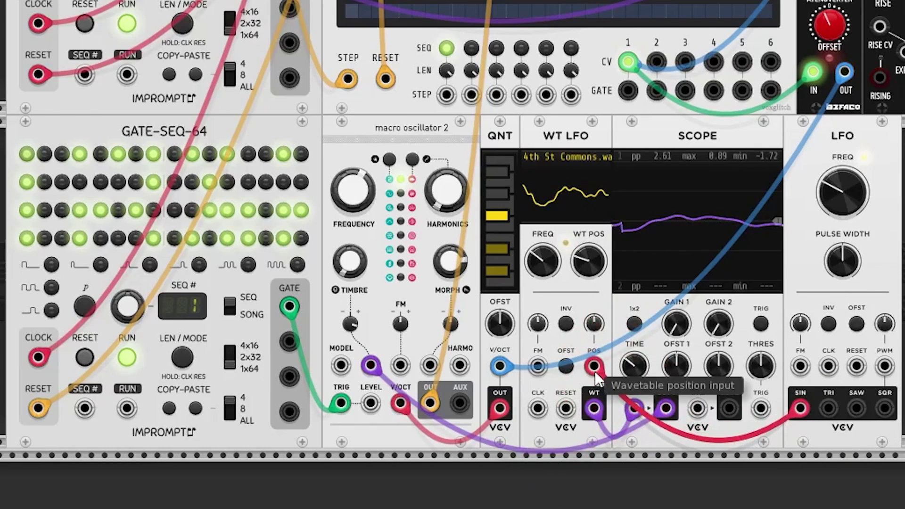
drag(595, 323, 595, 318)
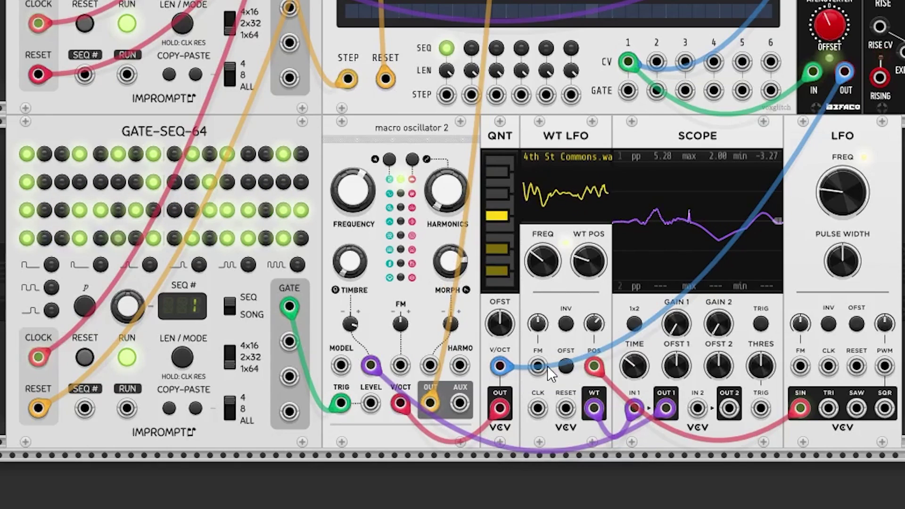
Increase macro oscillator 2's Timbre modulation amount, bring Morph to the middle and adjust Harmonics.
mouse_move(350, 323)
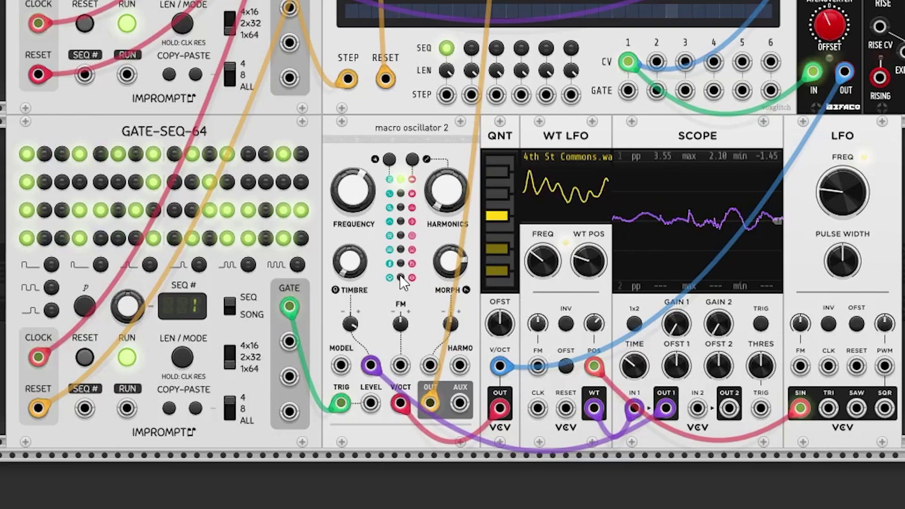
mouse_move(459, 271)
drag(450, 262, 450, 241)
mouse_move(445, 191)
mouse_down()
mouse_move(445, 165)
mouse_move(445, 198)
mouse_up()
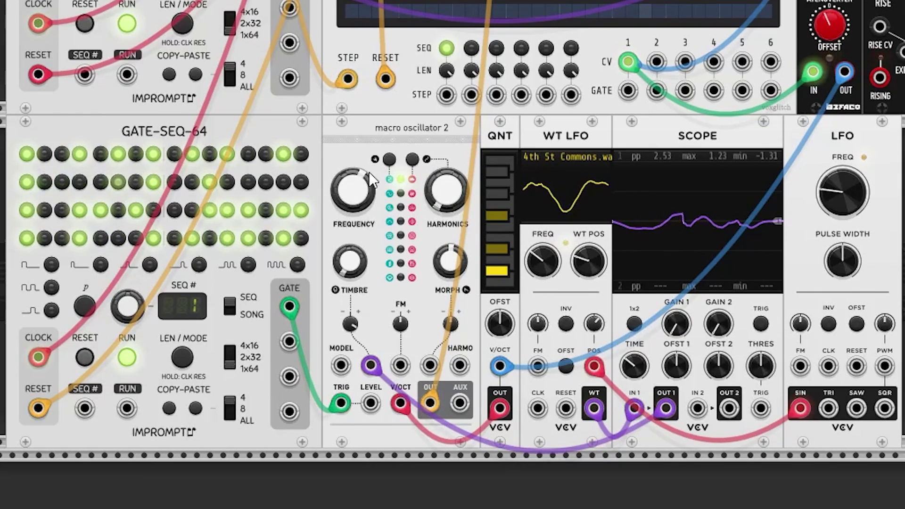
Step macro oscillator 2 through its next models, keeping Morph centred and setting Harmonics to 0%.
click(389, 158)
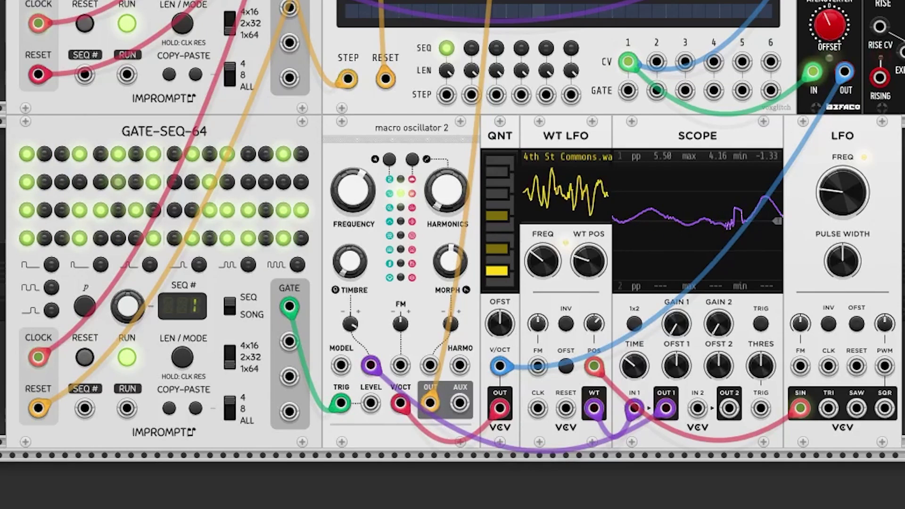
drag(467, 275, 467, 268)
double_click(459, 271)
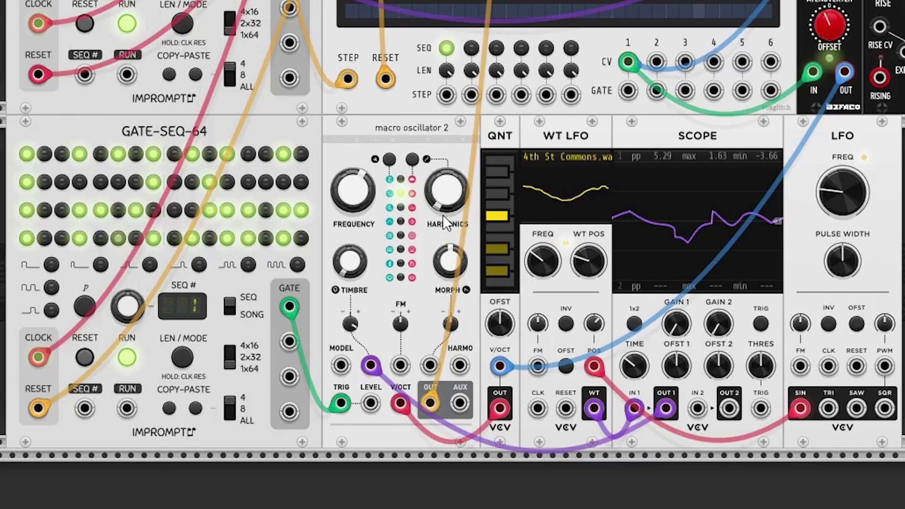
drag(450, 198, 450, 212)
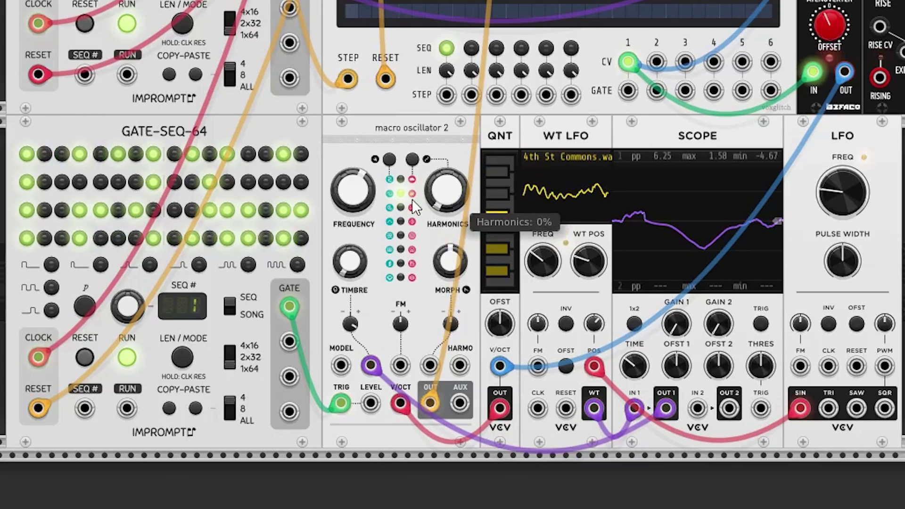
click(389, 160)
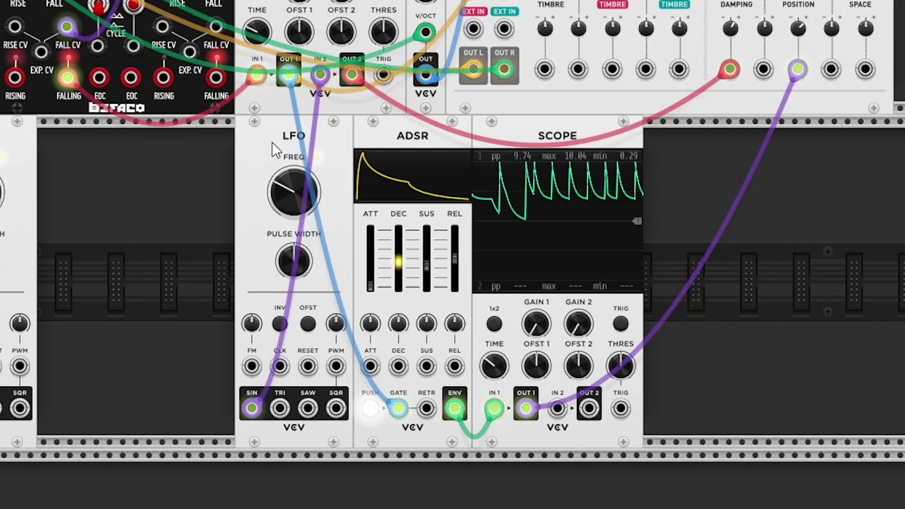
Make room beside the ADSR, place a copy of the WT LFO there and set the LFO directly before it.
drag(272, 142, 45, 165)
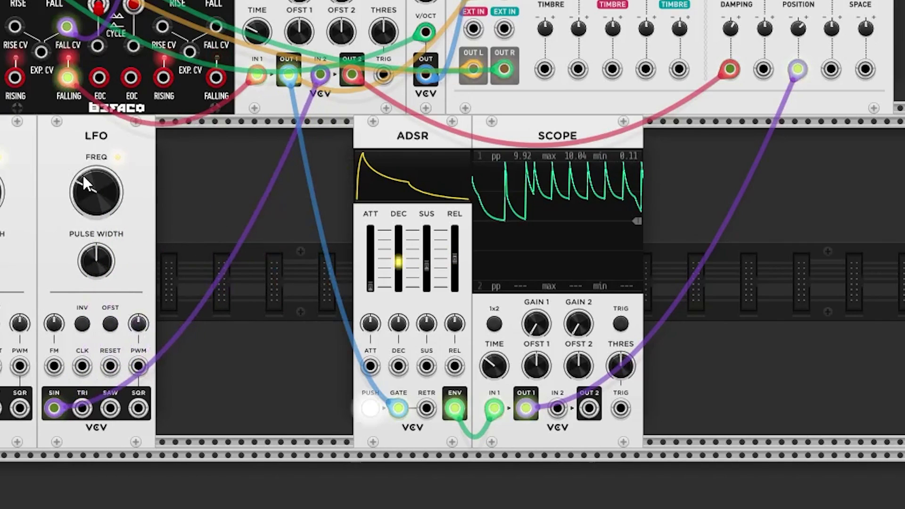
mouse_move(117, 191)
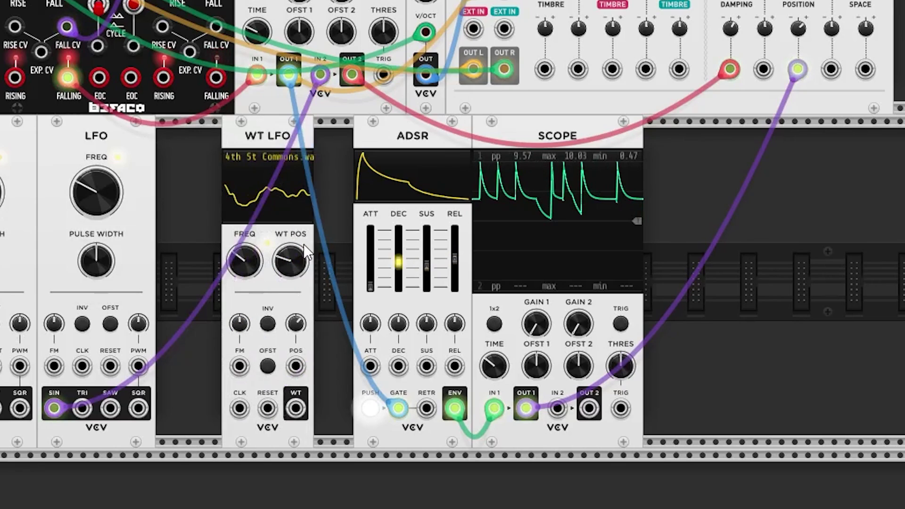
drag(265, 202, 302, 200)
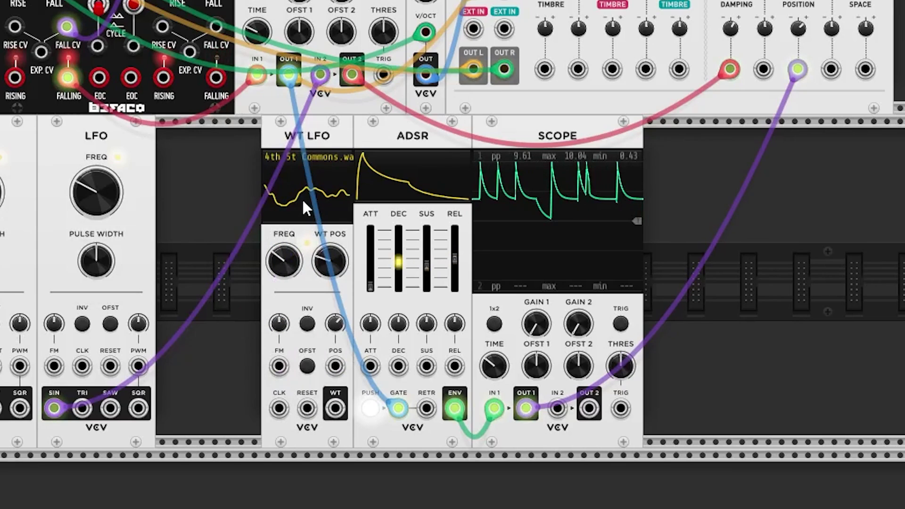
drag(117, 158, 215, 162)
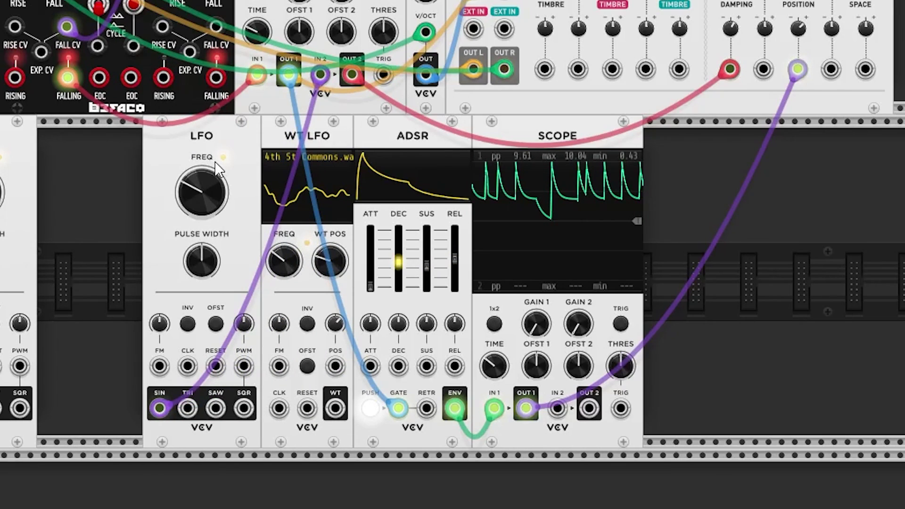
Load Foundation 1.wav as the wavetable of the WT LFO beside the ADSR.
right_click(327, 160)
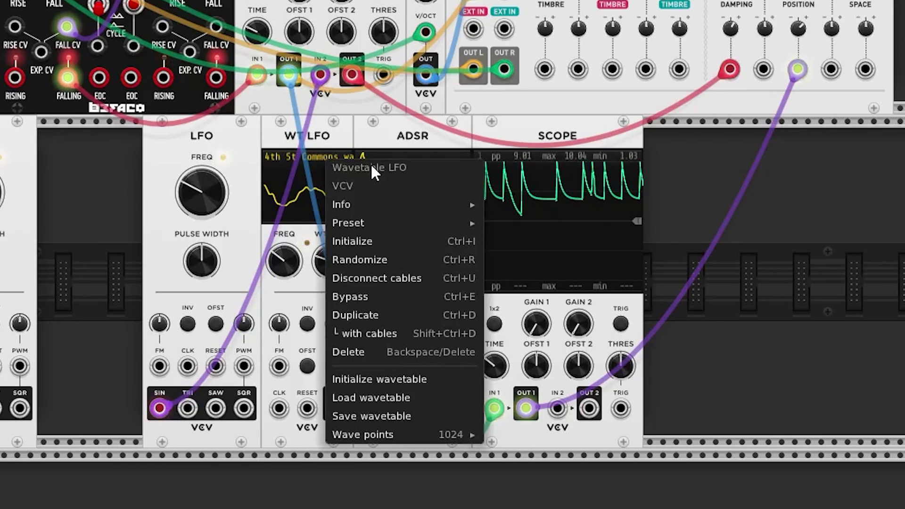
click(363, 396)
key(Return)
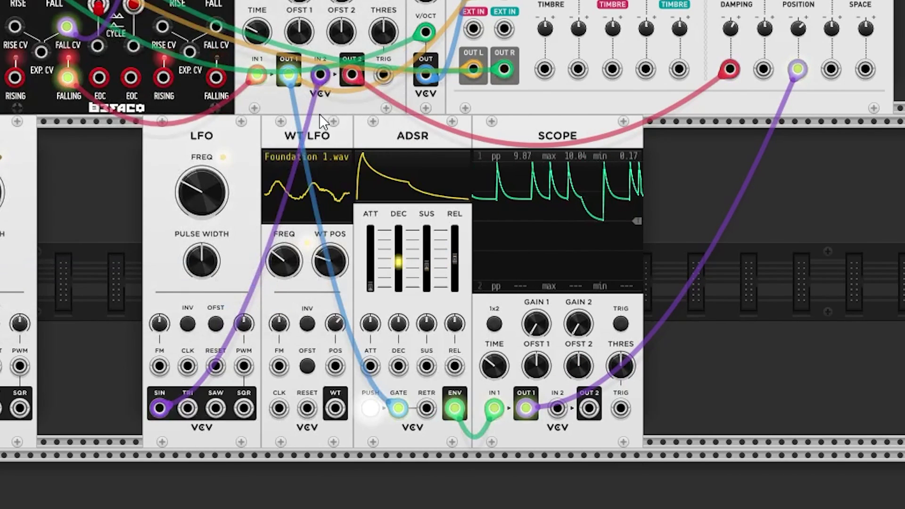
Reroute the LFO's sine cable to the WT LFO's position input, slow the LFO and adjust the position attenuverter.
drag(316, 76, 335, 366)
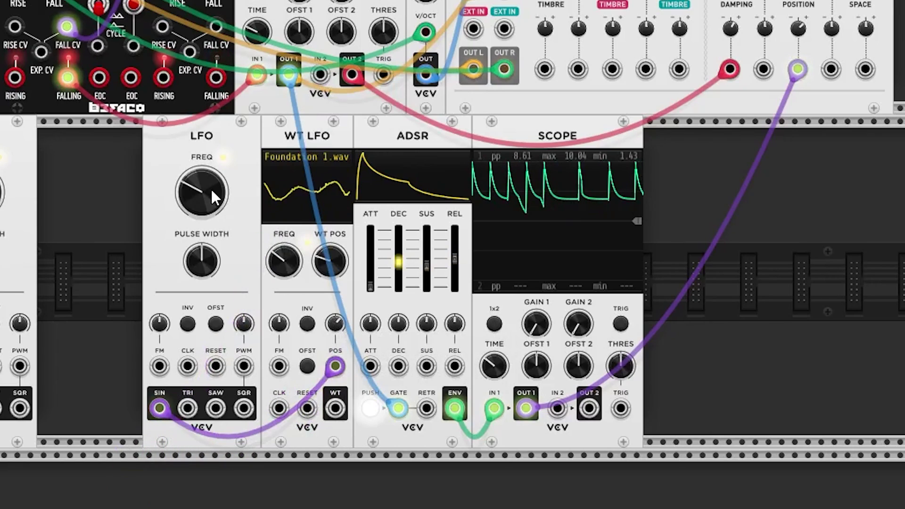
drag(211, 189, 211, 210)
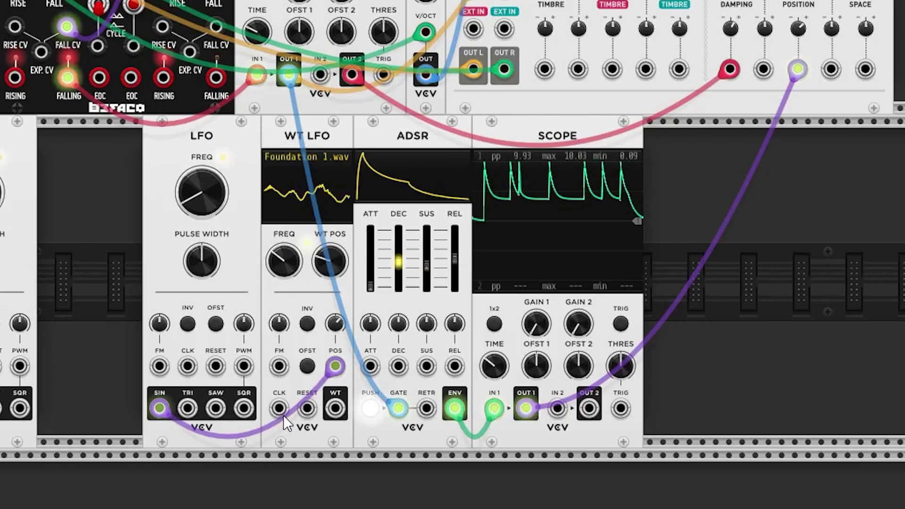
drag(335, 326, 335, 328)
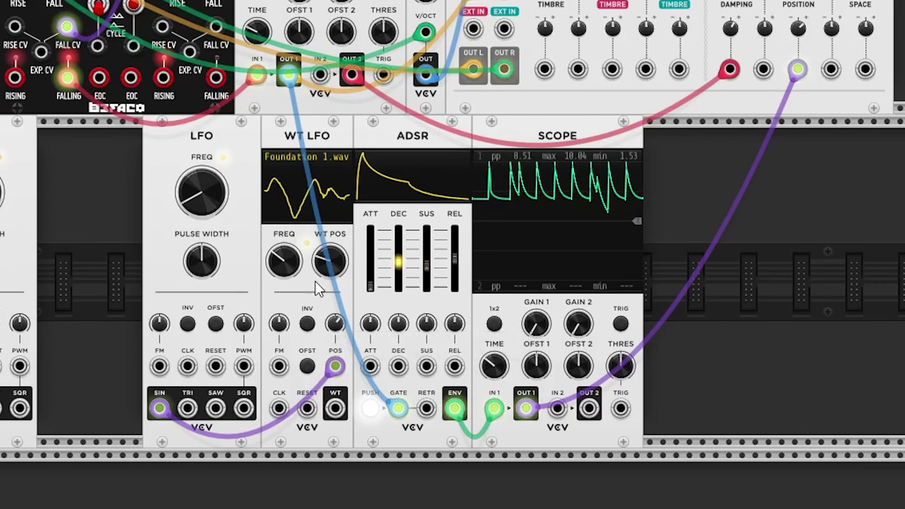
Route the WT LFO output through the Rampage scope's second channel to the modal synthesizer's Damping input, and adjust the WT LFO frequency.
drag(335, 408, 806, 458)
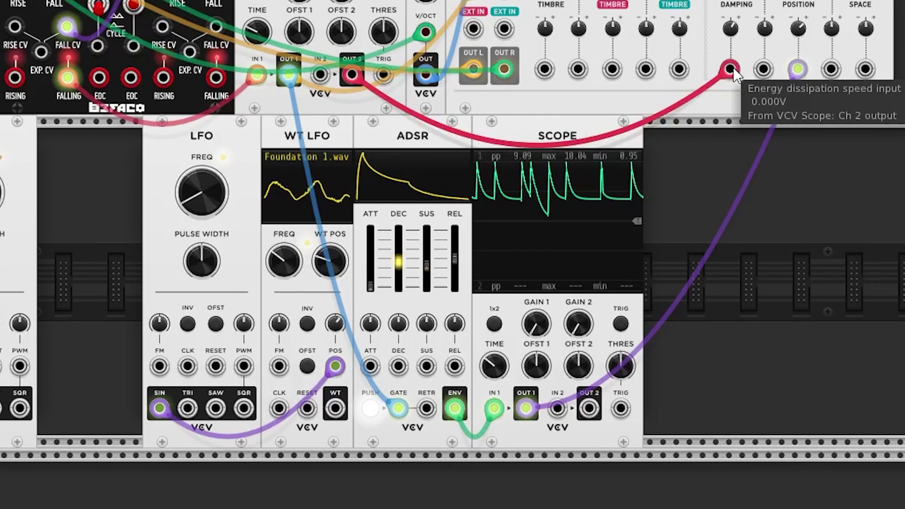
drag(731, 68, 537, 335)
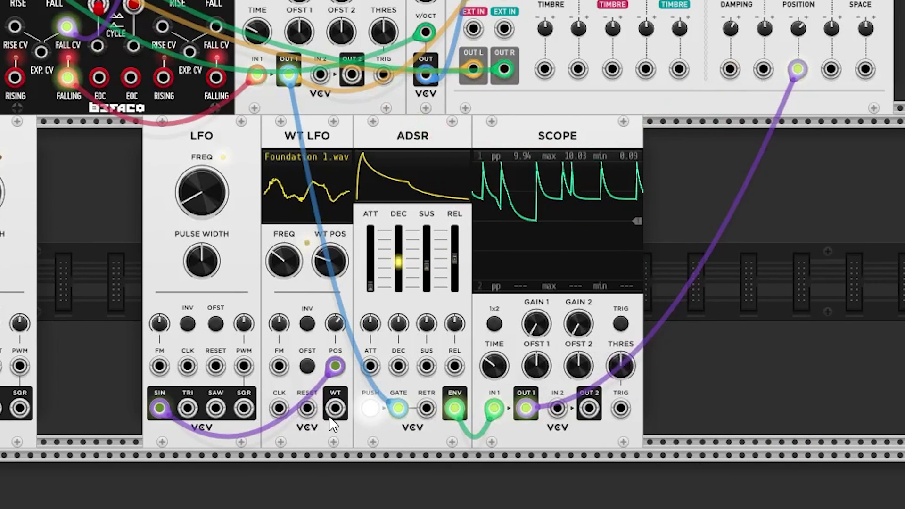
drag(333, 408, 733, 75)
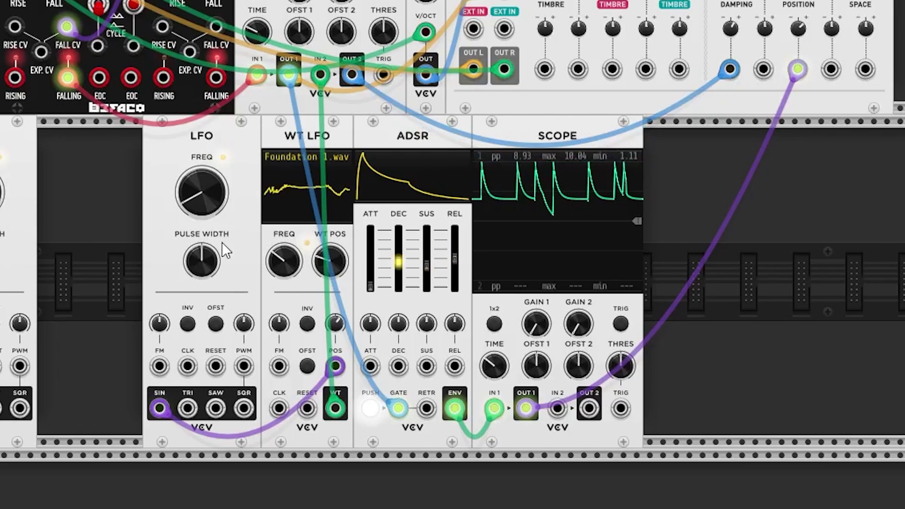
drag(294, 262, 295, 247)
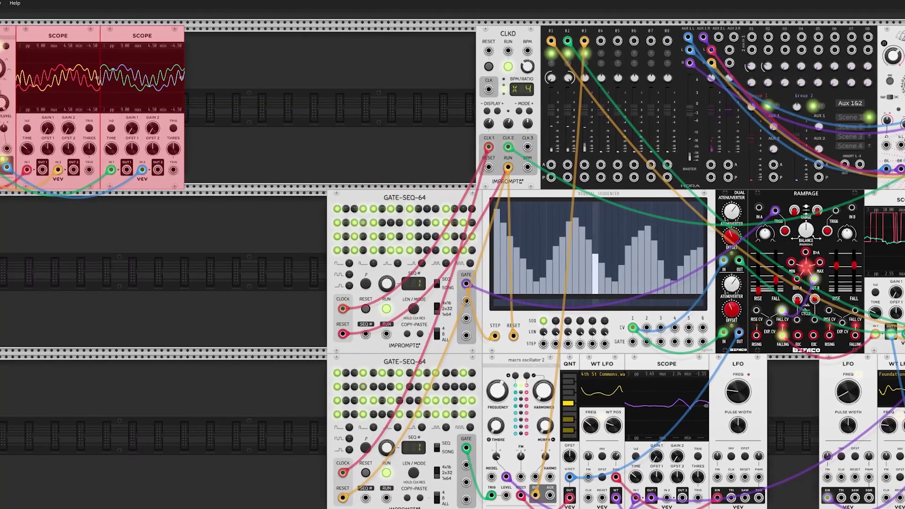
Move tidal modulator 2 and its two scopes near CLKD, and patch the first scope's OUT 1 to macro oscillator 2's Morph input.
drag(1, 135, 264, 134)
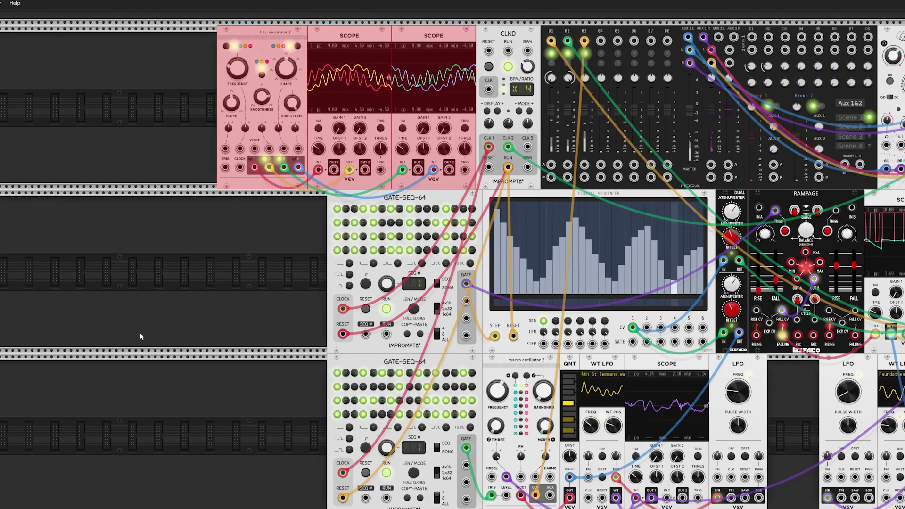
drag(160, 300, 36, 283)
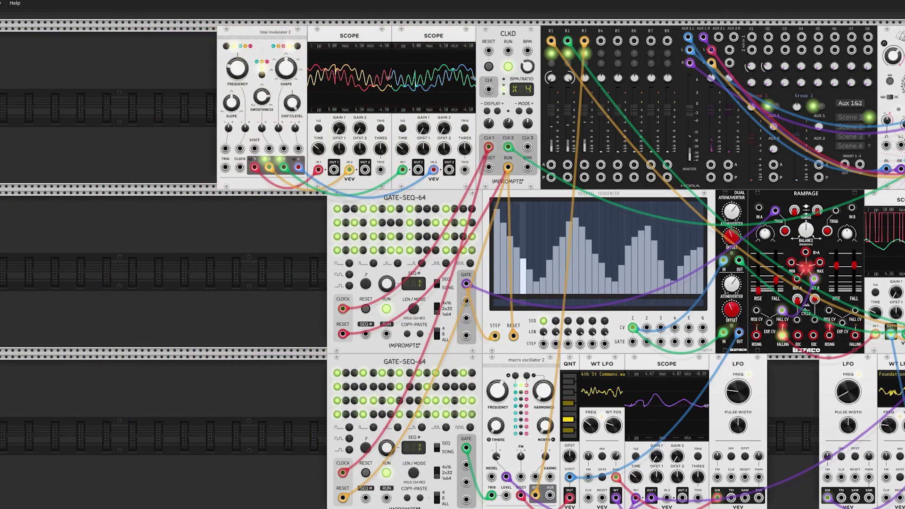
scroll(452, 264, right, 10)
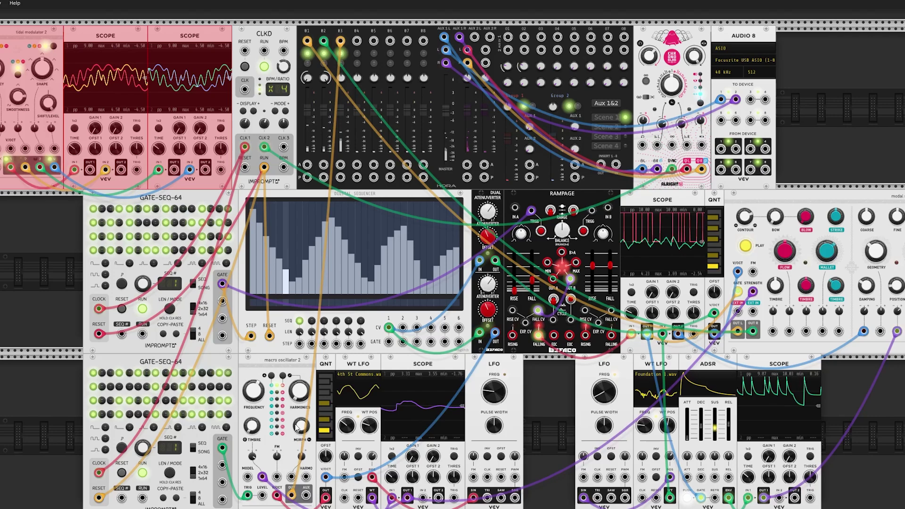
click(49, 280)
drag(90, 168, 306, 455)
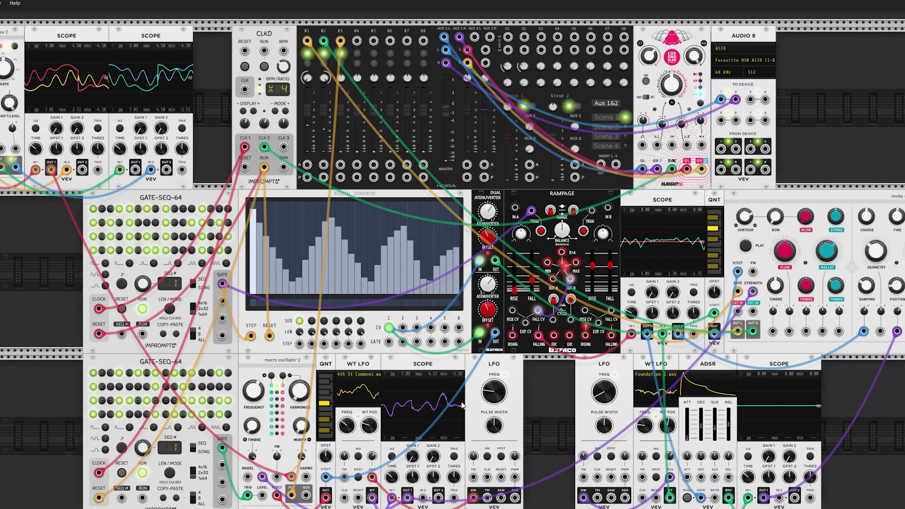
Shift both GATE-SEQ-64 modules to the left and place the Digital Sequencer directly beside the upper one.
mouse_move(489, 402)
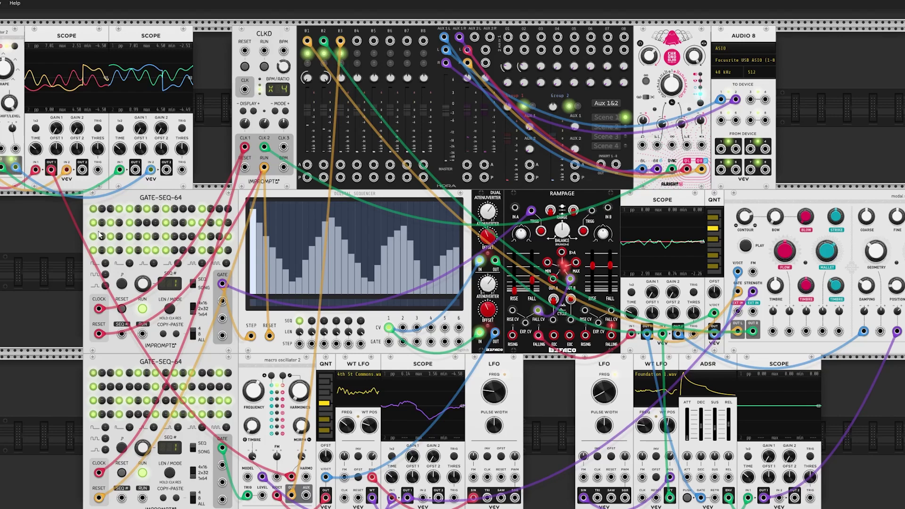
drag(99, 294, 53, 393)
drag(208, 203, 143, 220)
click(223, 231)
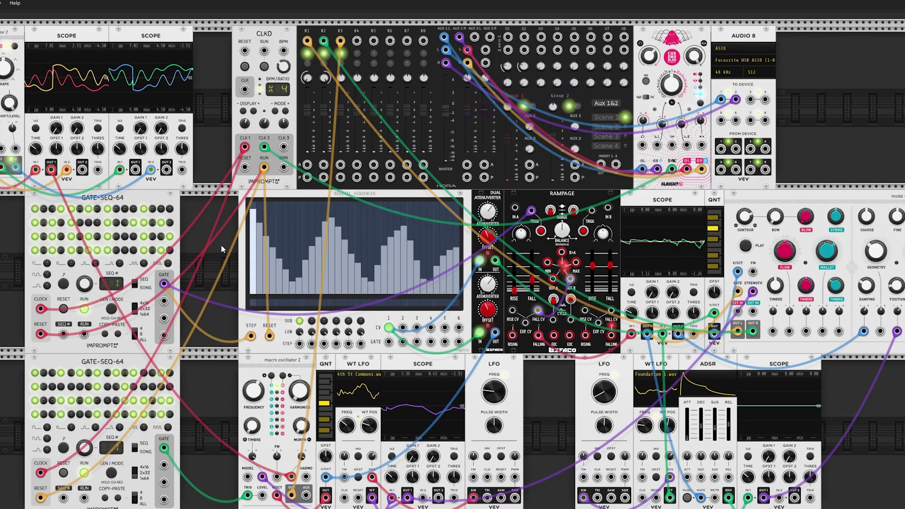
drag(222, 246, 318, 257)
drag(337, 199, 286, 207)
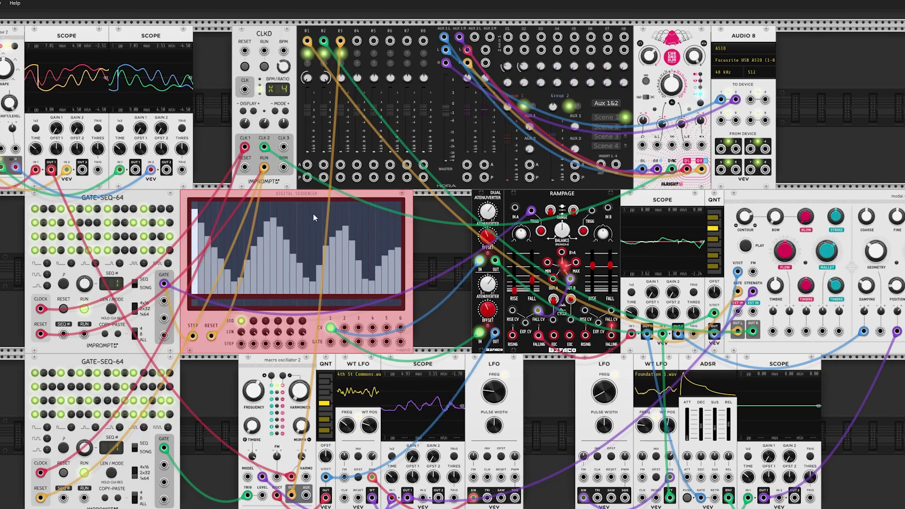
click(416, 232)
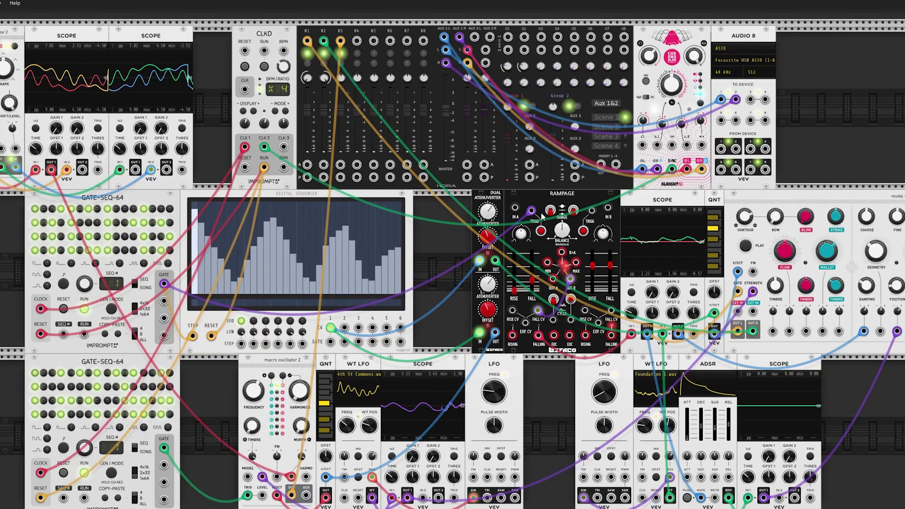
Line up the Dual Atenuverter and the modal voice's quantizer directly after the Digital Sequencer, lowering the sequence's first step.
drag(500, 199, 431, 210)
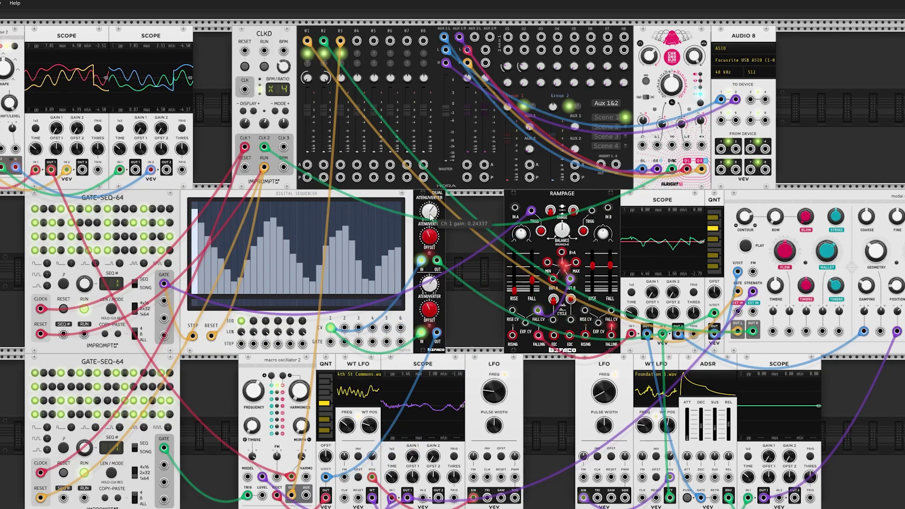
click(197, 239)
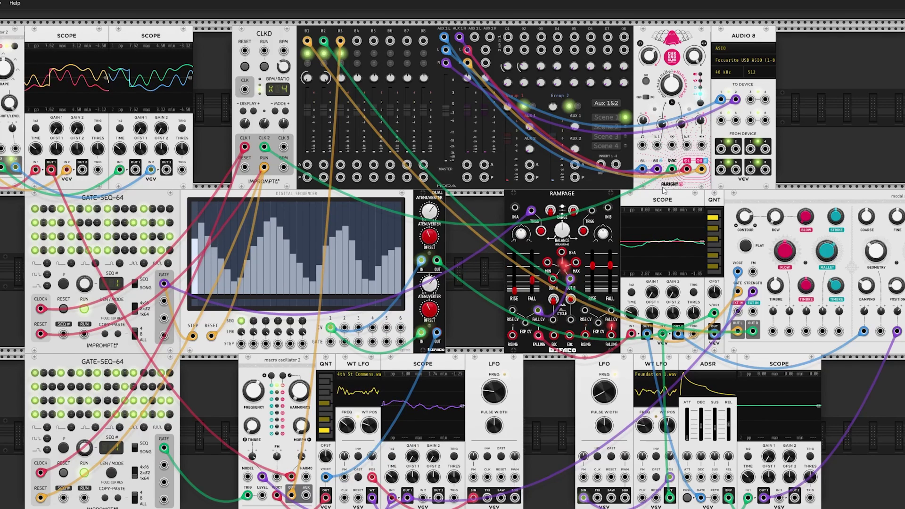
drag(720, 202, 460, 203)
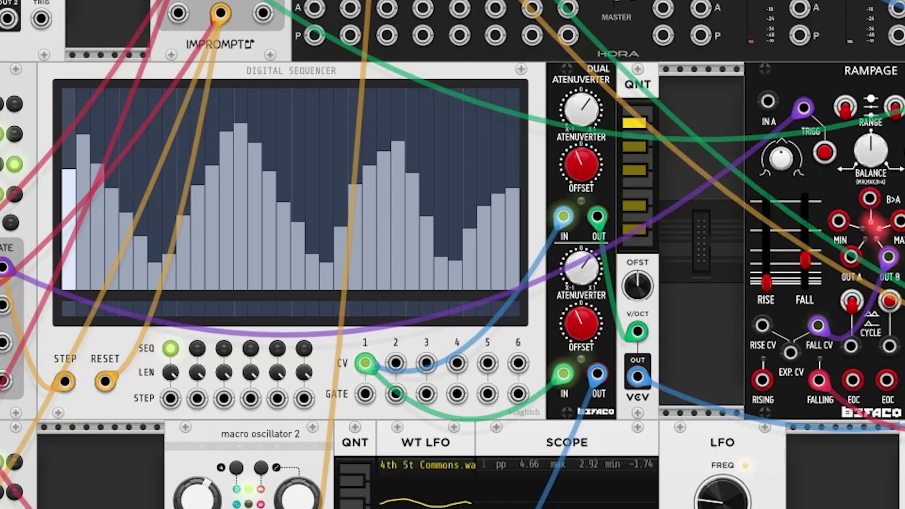
Reset both Dual Atenuverter offsets to 0 V and turn the gain of both channels up to maximum.
double_click(582, 160)
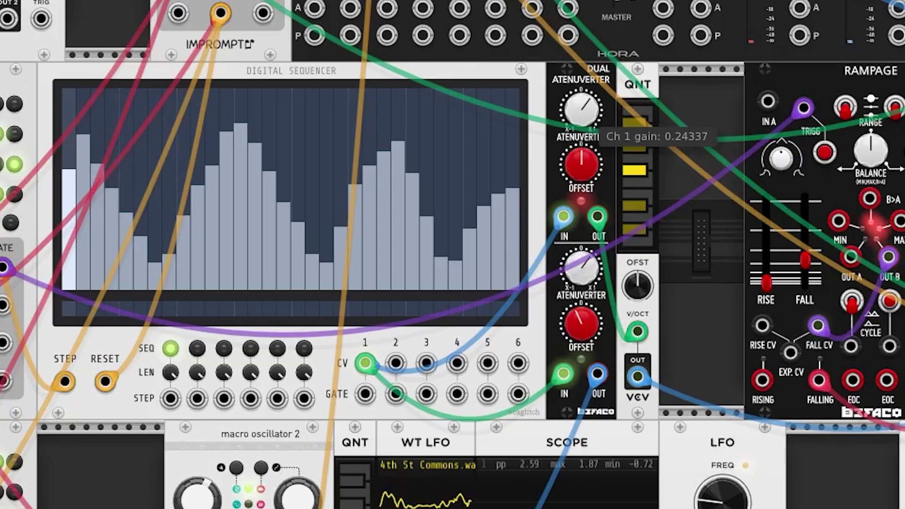
drag(587, 113, 597, 198)
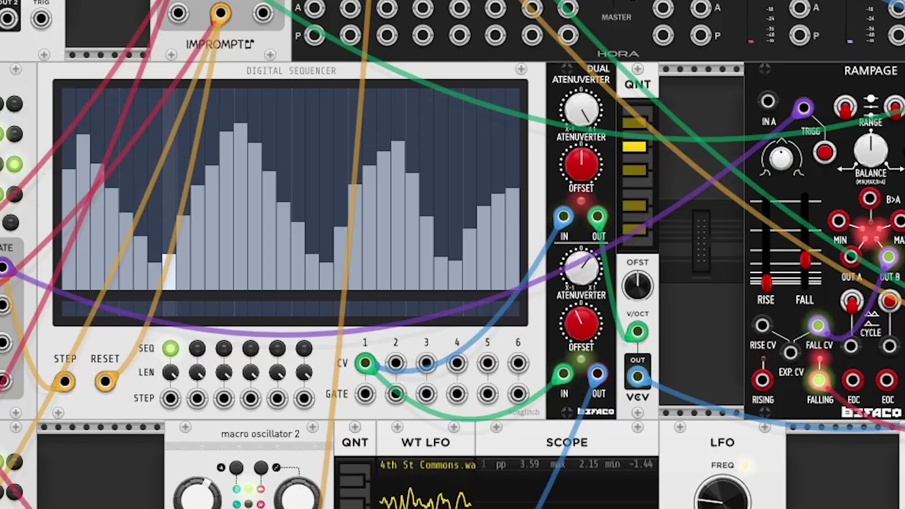
mouse_move(583, 282)
drag(583, 282, 583, 226)
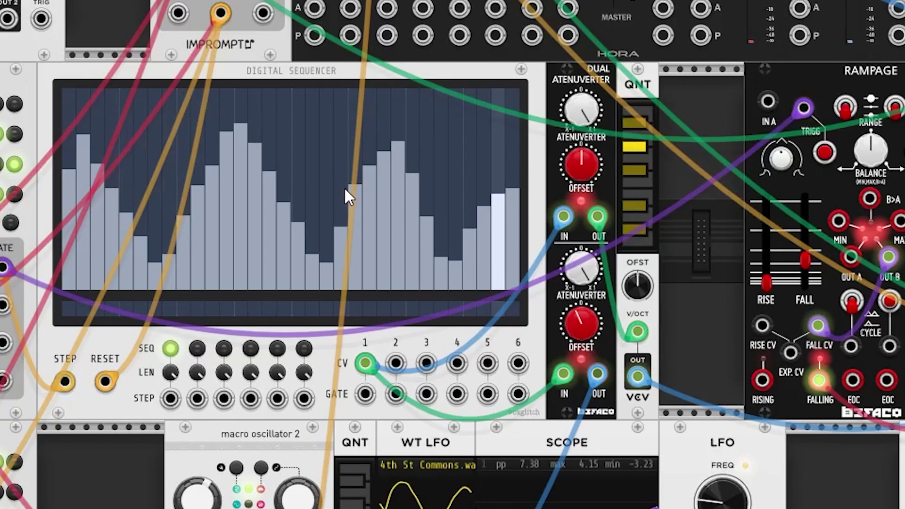
double_click(588, 320)
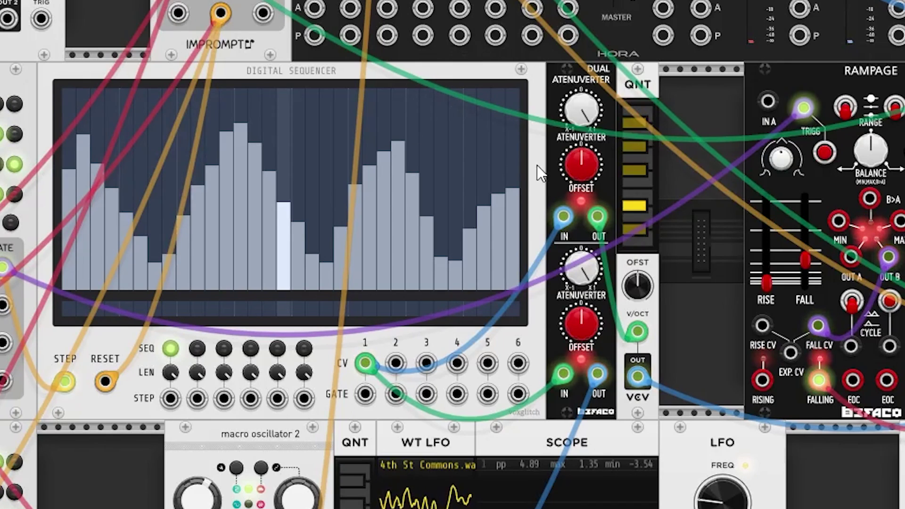
Reduce both Dual Atenuverter gains, channel 1 to 0.1494, and nudge the channel 2 offset slightly below 0 V.
drag(581, 110, 565, 191)
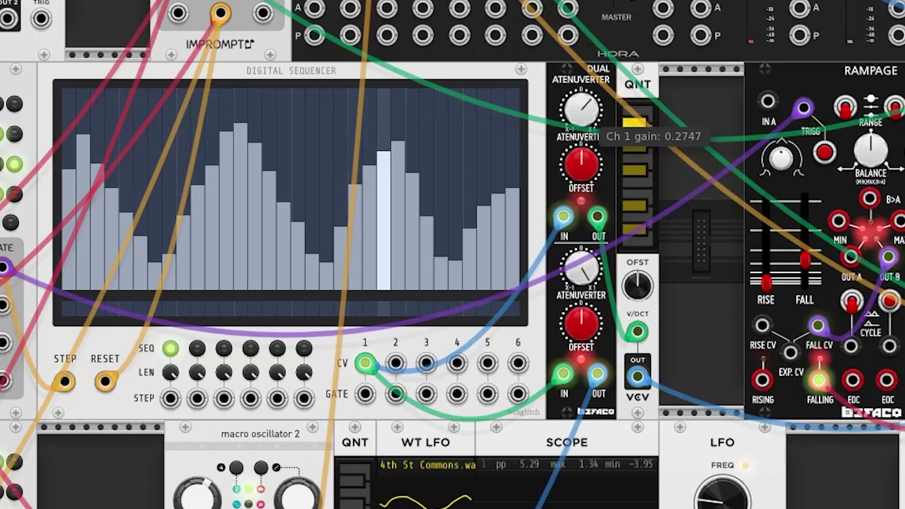
drag(577, 283, 577, 394)
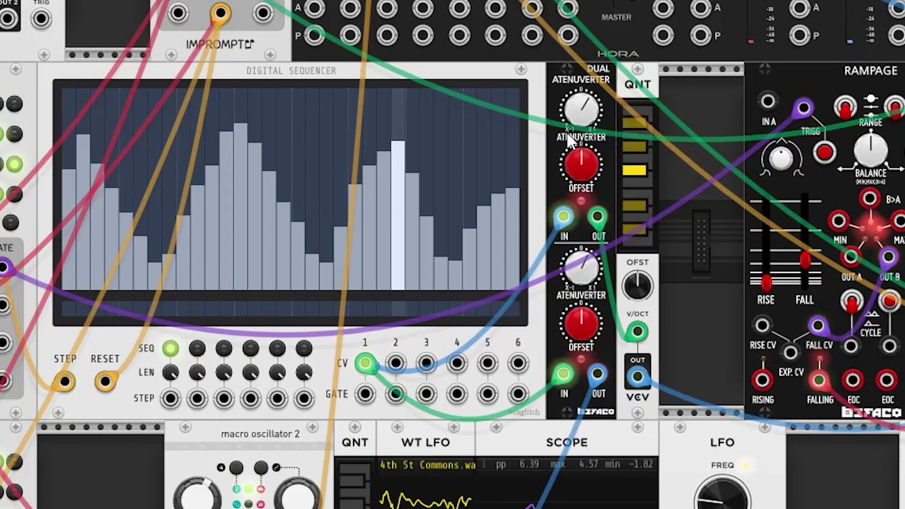
mouse_move(581, 109)
mouse_down()
mouse_move(581, 71)
mouse_move(581, 115)
mouse_move(575, 103)
mouse_up()
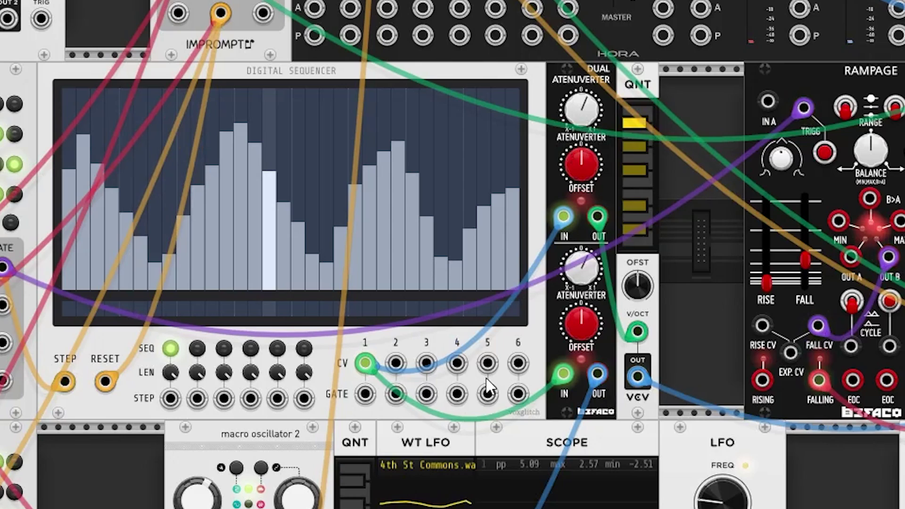
mouse_move(587, 320)
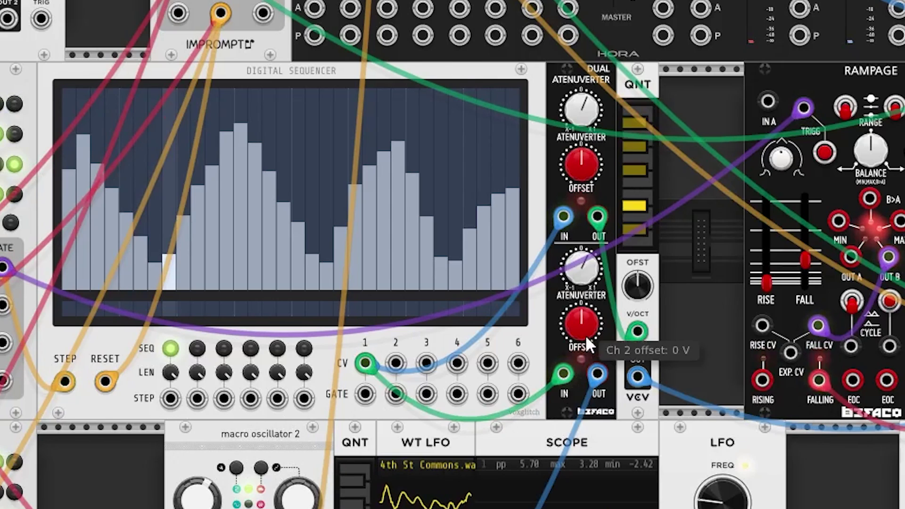
mouse_move(585, 332)
mouse_down()
mouse_move(584, 345)
mouse_move(584, 332)
mouse_up()
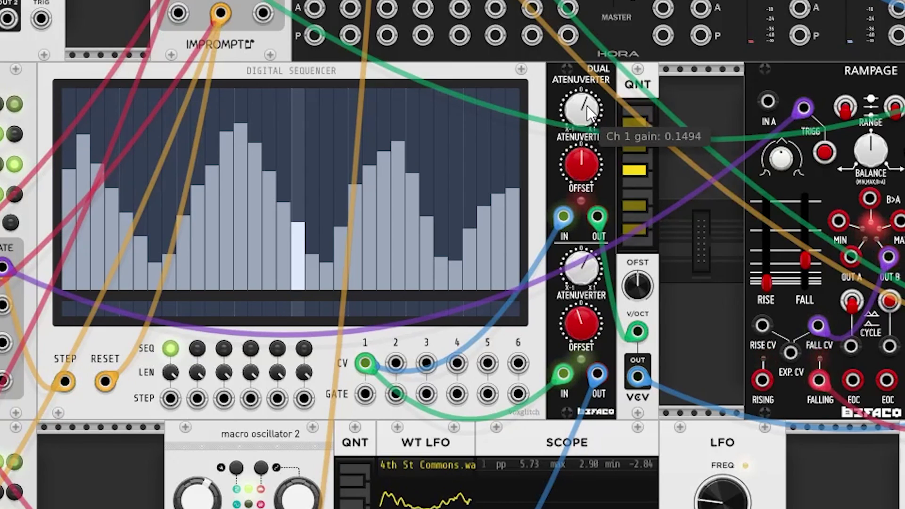
Invert the sequence on Dual Atenuverter channel 1 by turning its gain negative, trying -0.3253 and nearby amounts.
drag(587, 105, 592, 126)
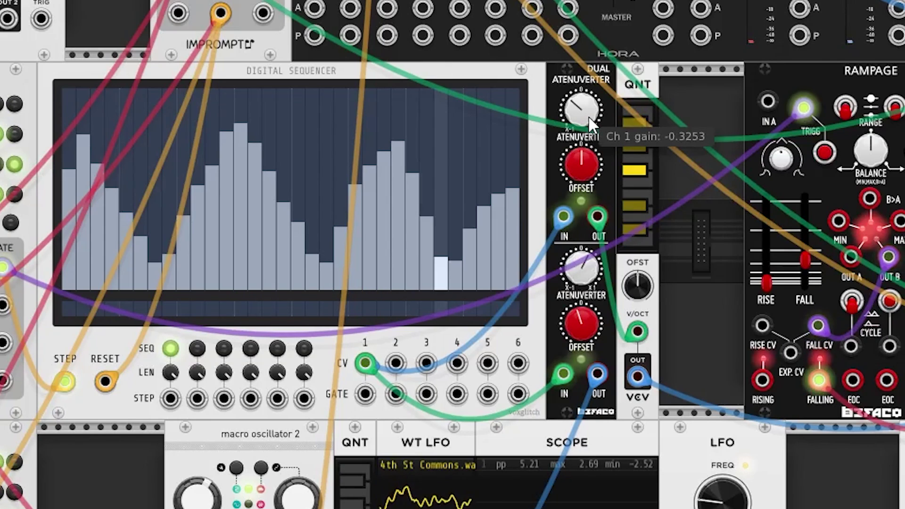
drag(592, 118, 593, 141)
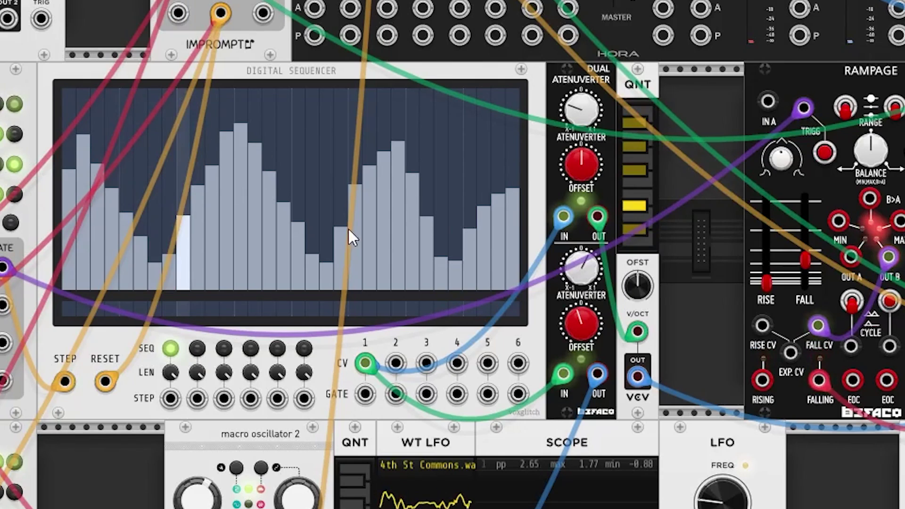
drag(592, 123, 592, 115)
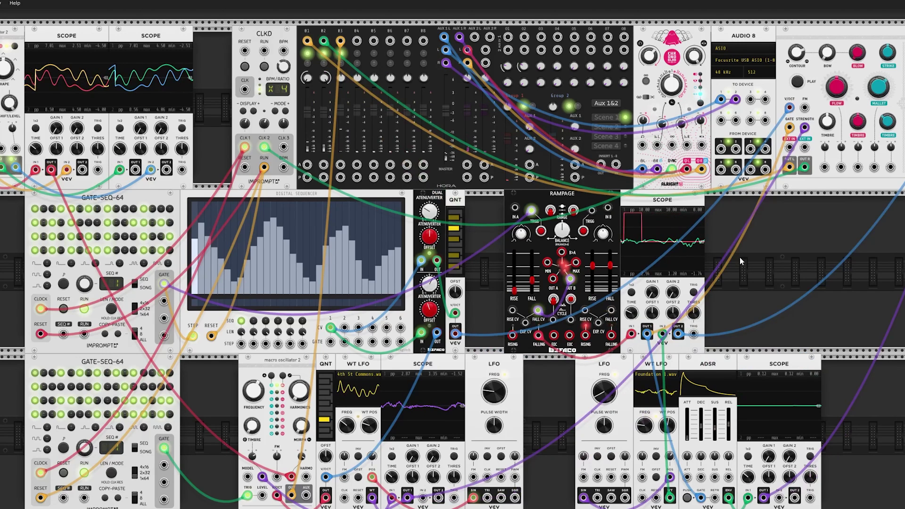
Move the Dual Atenuverter, quantizer and Rampage to the right, with the attenuverter and quantizer directly before Rampage.
drag(740, 261, 721, 214)
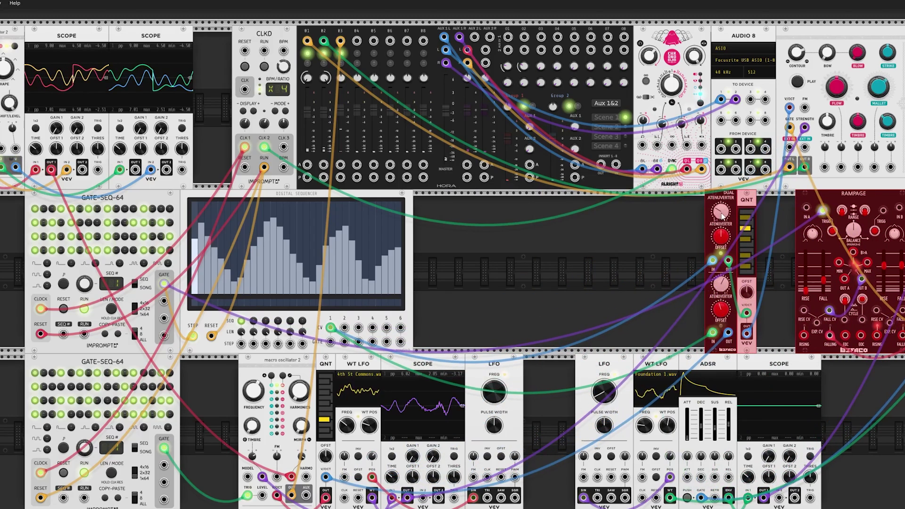
click(628, 234)
drag(669, 206, 746, 230)
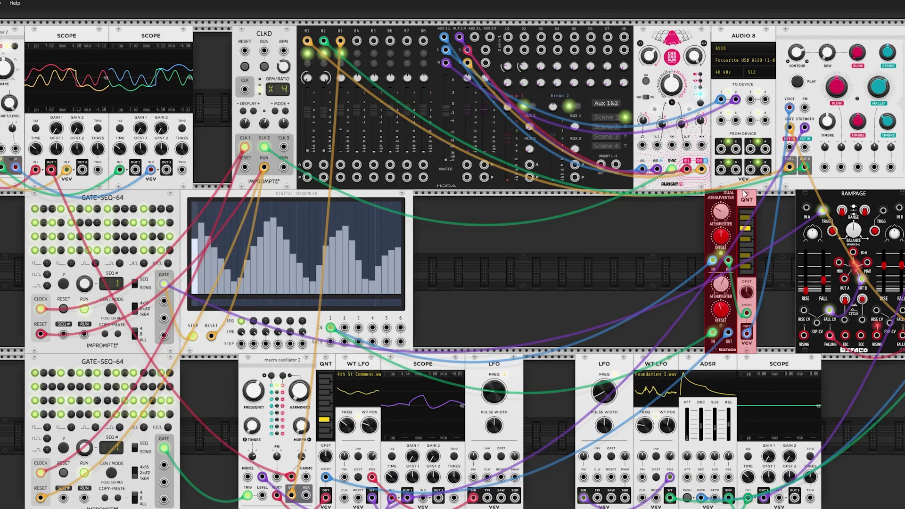
drag(743, 193, 782, 193)
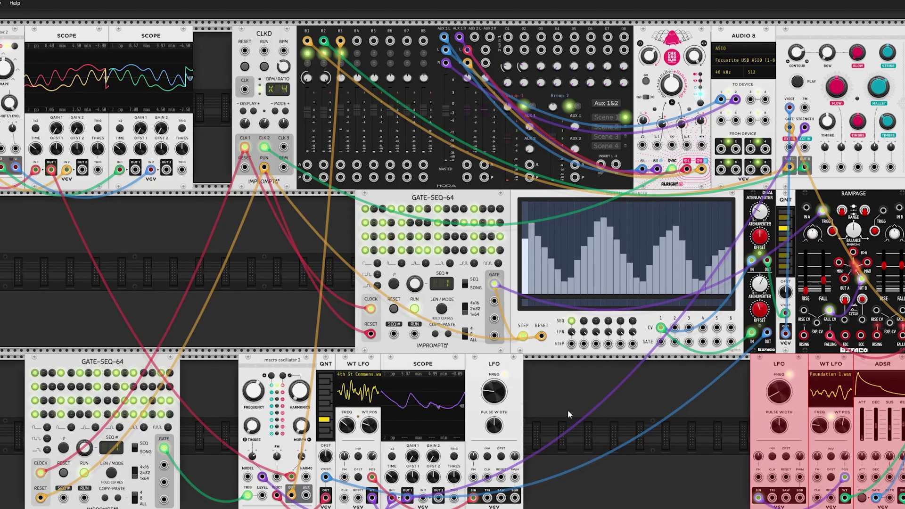
Move the macro oscillator 2 voice group beside the lower LFO and place the lower GATE-SEQ-64 directly before it.
drag(553, 380, 214, 399)
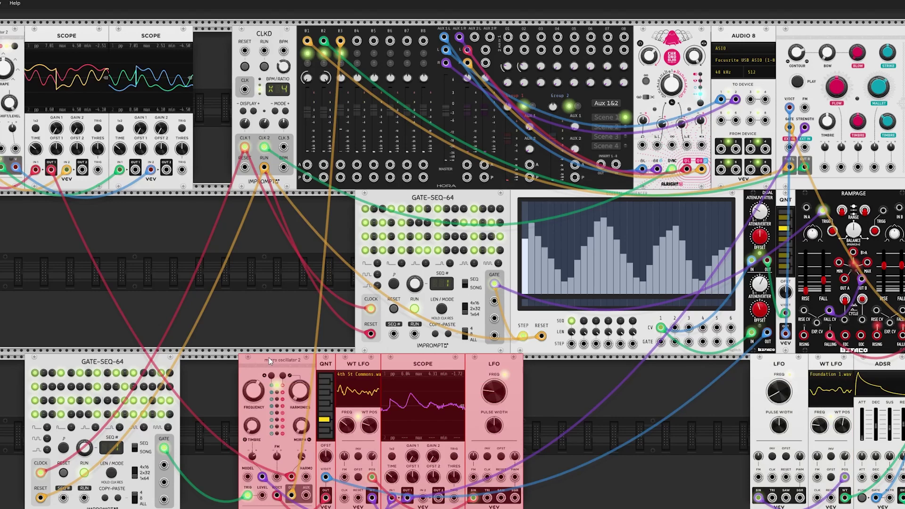
drag(269, 357, 493, 378)
click(300, 388)
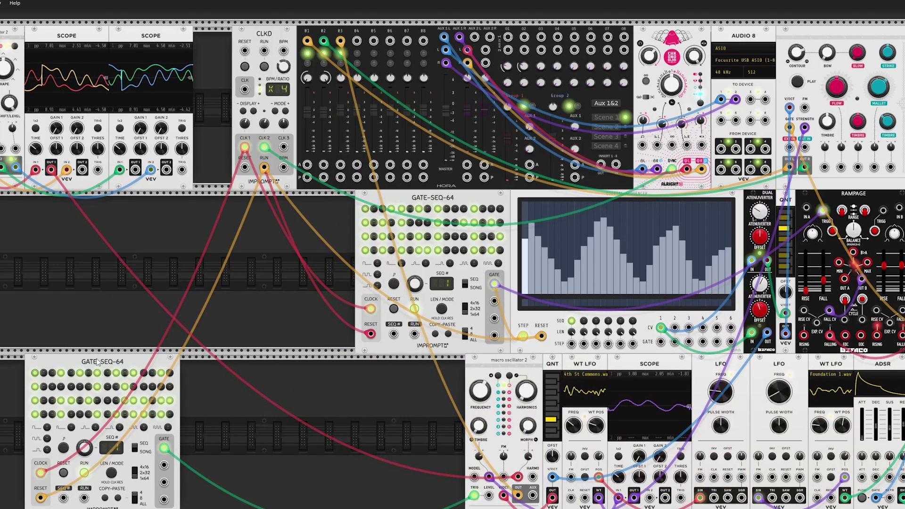
drag(96, 358, 381, 361)
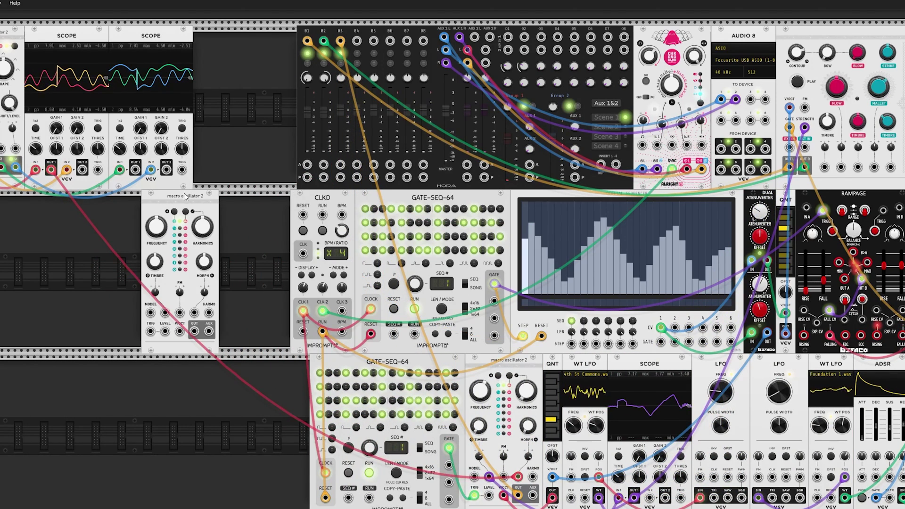
Position the unpatched macro oscillator 2 in the free space before CLKD in the second row.
mouse_move(185, 196)
mouse_down()
mouse_move(257, 213)
mouse_move(149, 213)
mouse_move(186, 213)
mouse_up()
drag(194, 312, 234, 300)
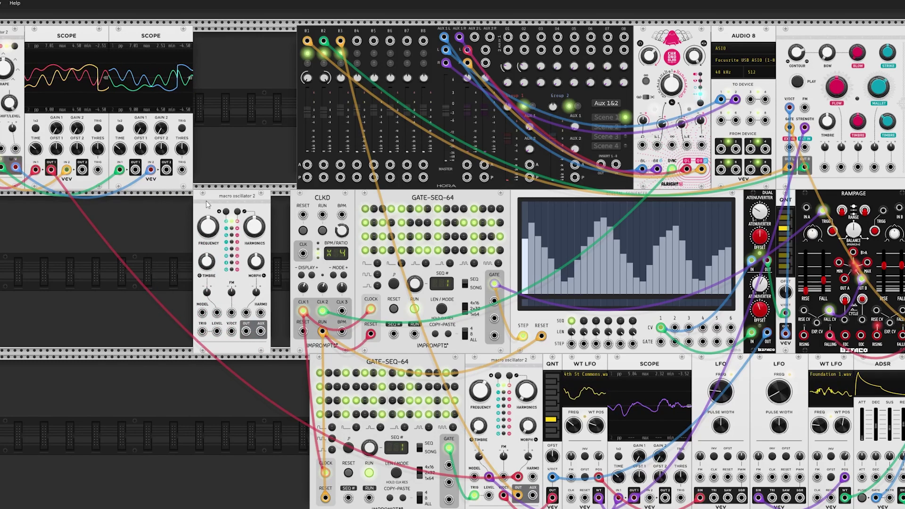
drag(205, 201, 180, 202)
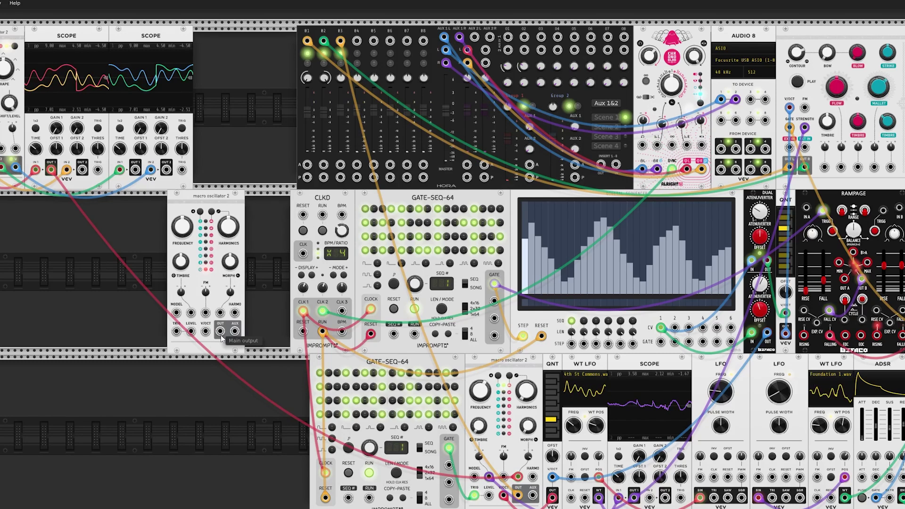
drag(220, 331, 357, 41)
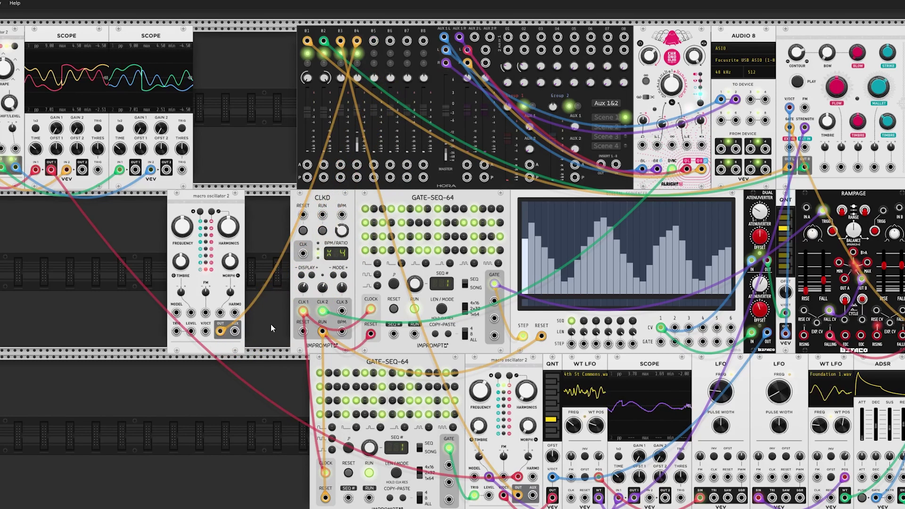
right_click(220, 331)
click(250, 347)
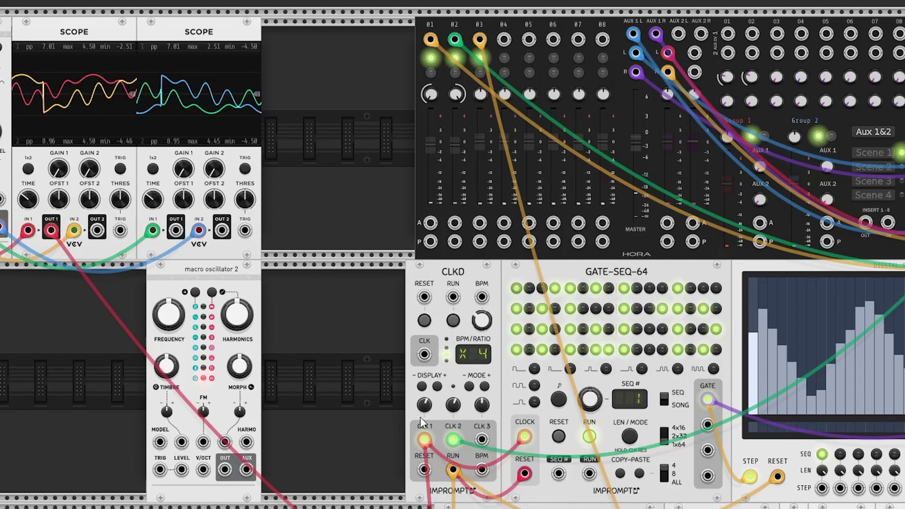
Trigger the second-row macro oscillator 2 from CLKD's CLK 1 and patch its main output into mixer channel 4.
drag(424, 439, 160, 469)
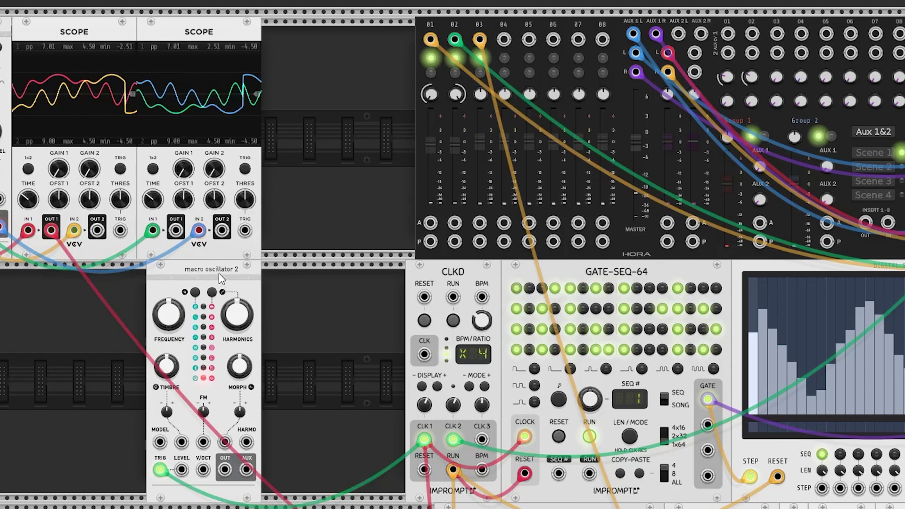
mouse_move(220, 278)
mouse_down()
mouse_move(277, 278)
mouse_move(221, 278)
mouse_up()
drag(225, 469, 503, 40)
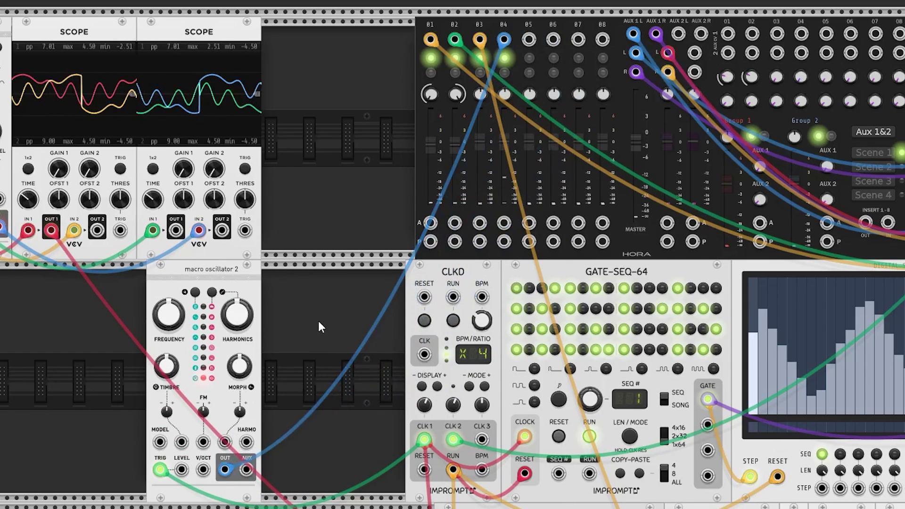
Start the clock and shape the macro oscillator 2 sound with harmonics at 100% and adjusted timbre and morph.
click(455, 319)
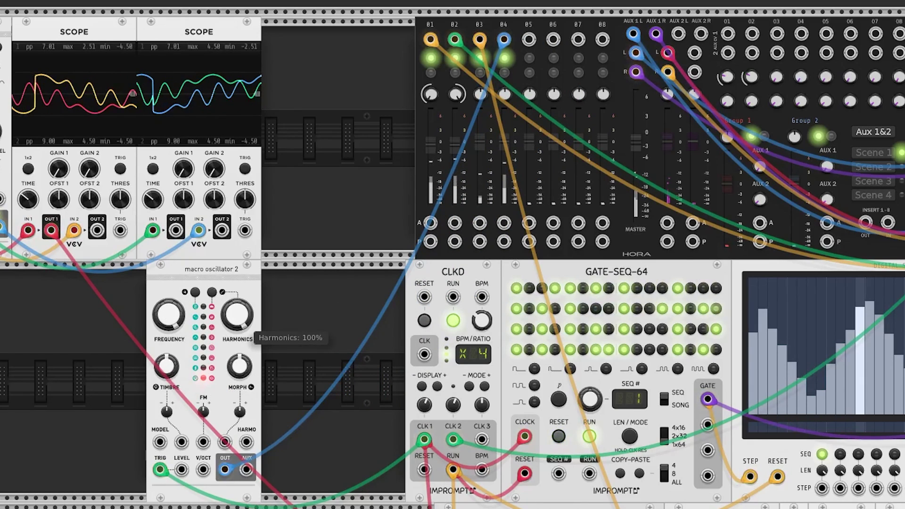
drag(165, 364, 165, 362)
drag(239, 366, 239, 385)
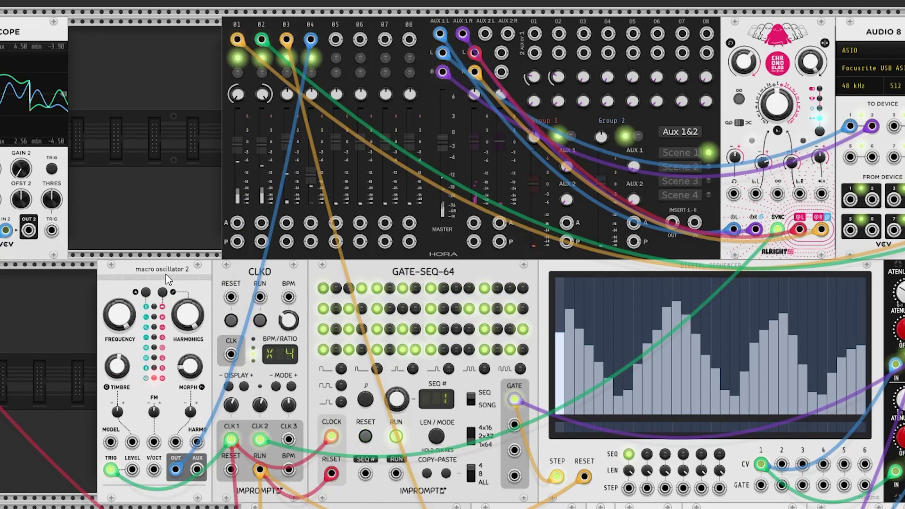
Place a second macro oscillator 2 directly above the first, triggered from CLK 3 and output to mixer channel 5.
drag(167, 279, 166, 29)
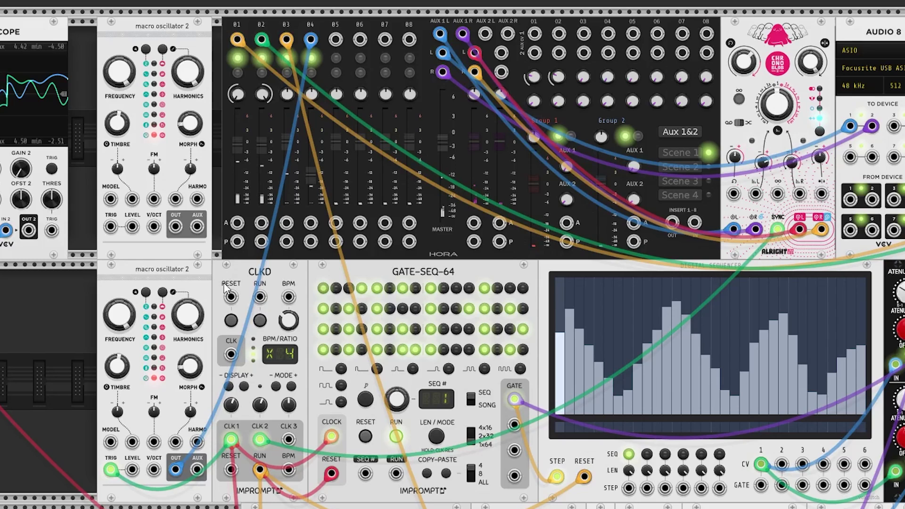
drag(289, 439, 111, 226)
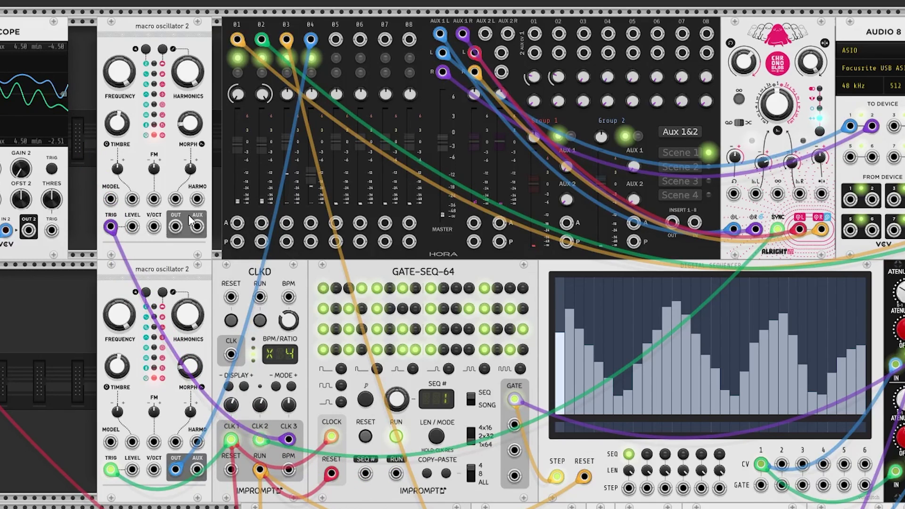
drag(175, 227, 335, 39)
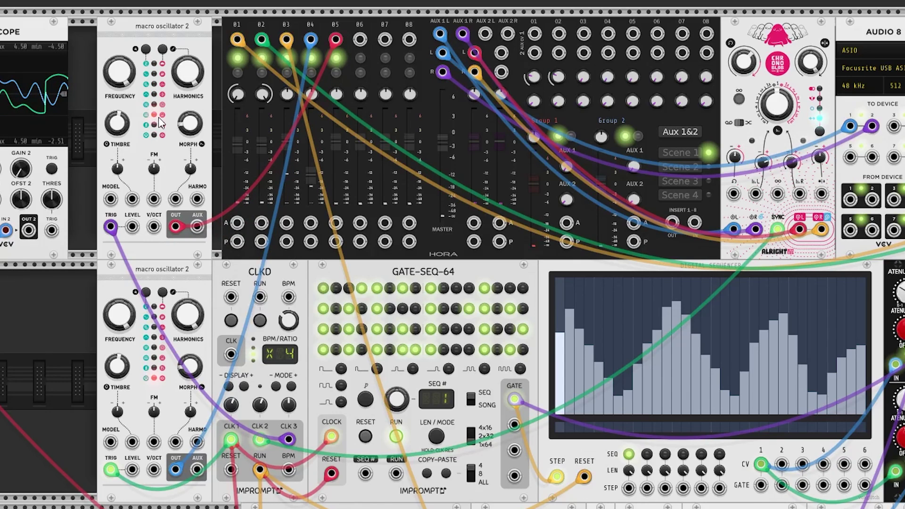
Adjust the upper macro oscillator's frequency, run the clock and set mixer channel 5 to about -4.65 dB.
drag(132, 87, 131, 85)
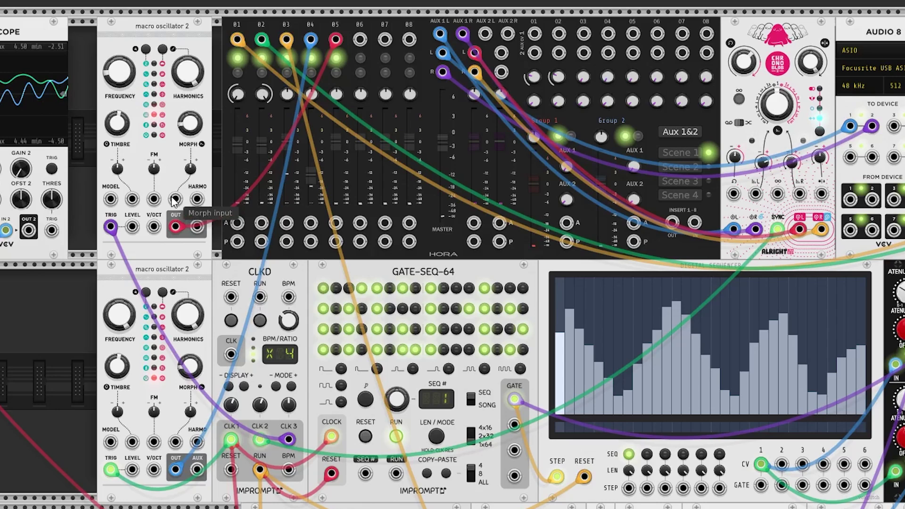
click(259, 320)
drag(333, 152, 333, 163)
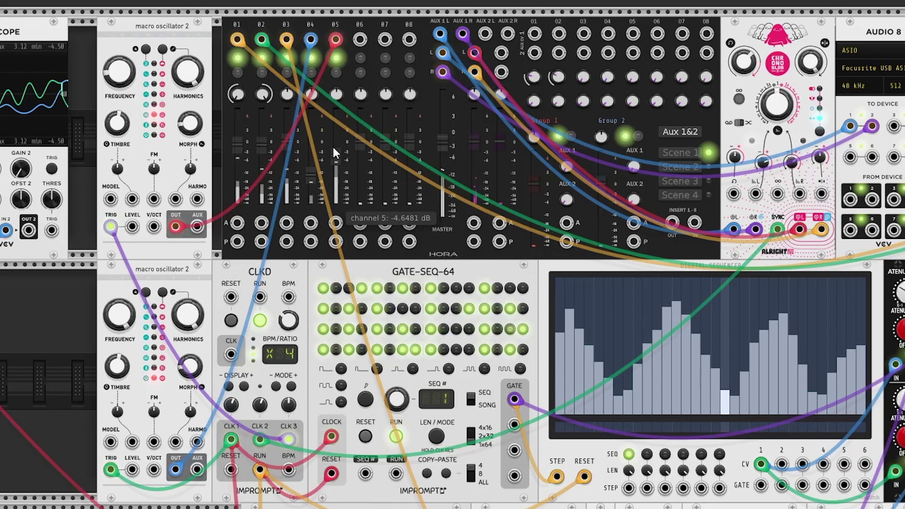
Try different harmonics, timbre and morph settings on the lower macro oscillator 2, including timbre at 81.687%.
scroll(358, 170, left, 5)
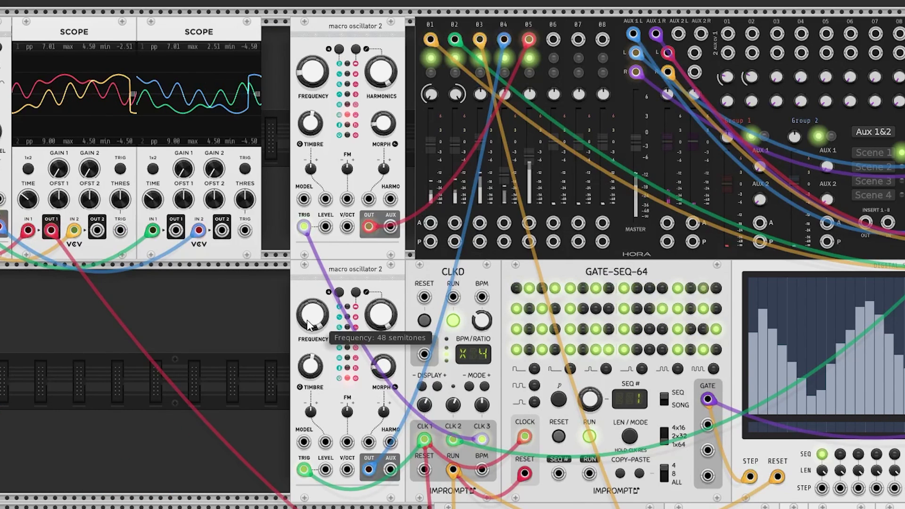
mouse_move(382, 366)
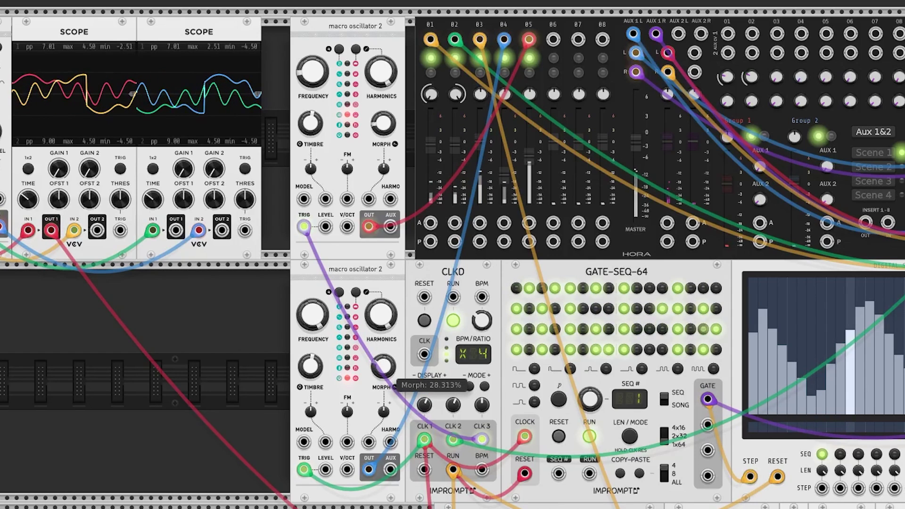
mouse_move(385, 327)
mouse_move(385, 327)
mouse_down()
mouse_move(386, 363)
mouse_move(385, 329)
mouse_up()
mouse_move(311, 371)
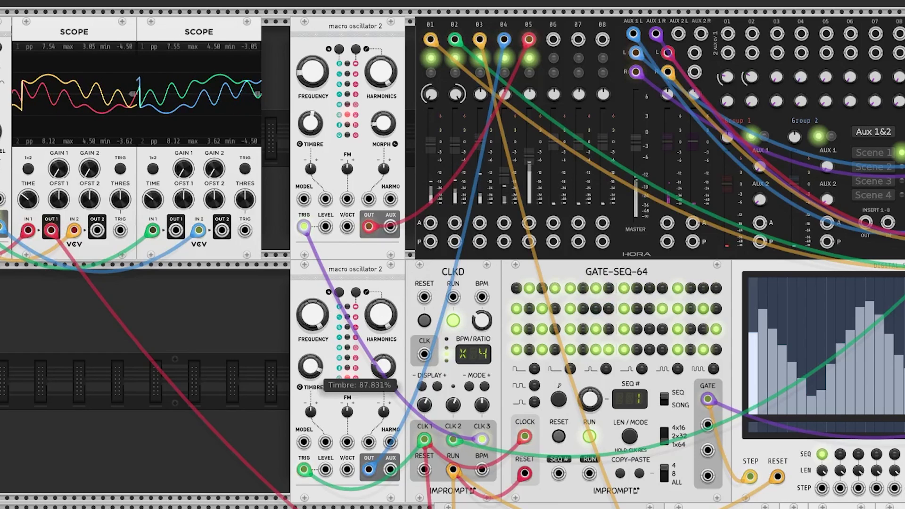
drag(311, 370, 311, 333)
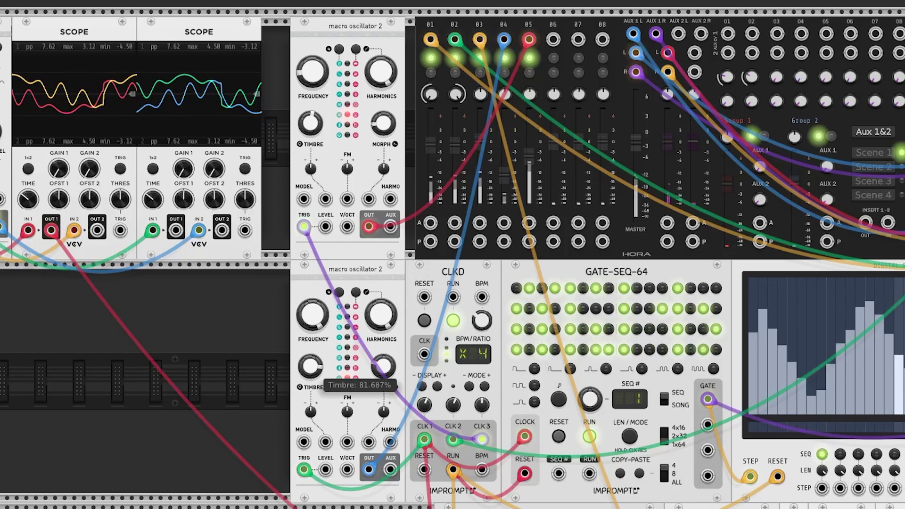
drag(382, 367, 382, 355)
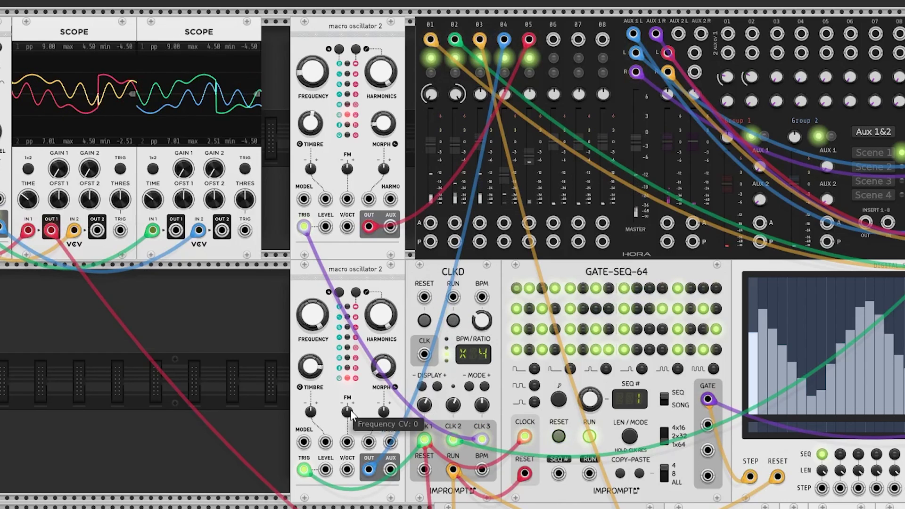
mouse_move(392, 371)
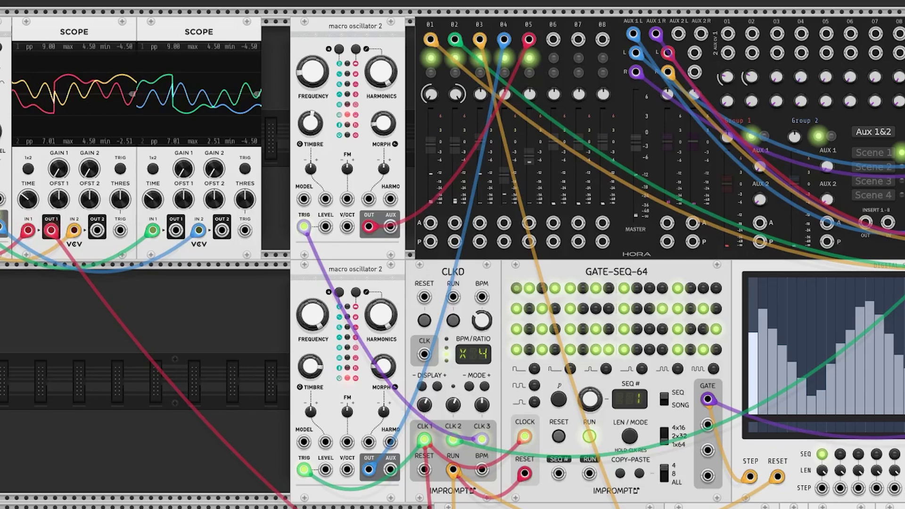
Place an LFO at the far left of the second row and delete the scope modules from the top row.
drag(159, 508, 64, 375)
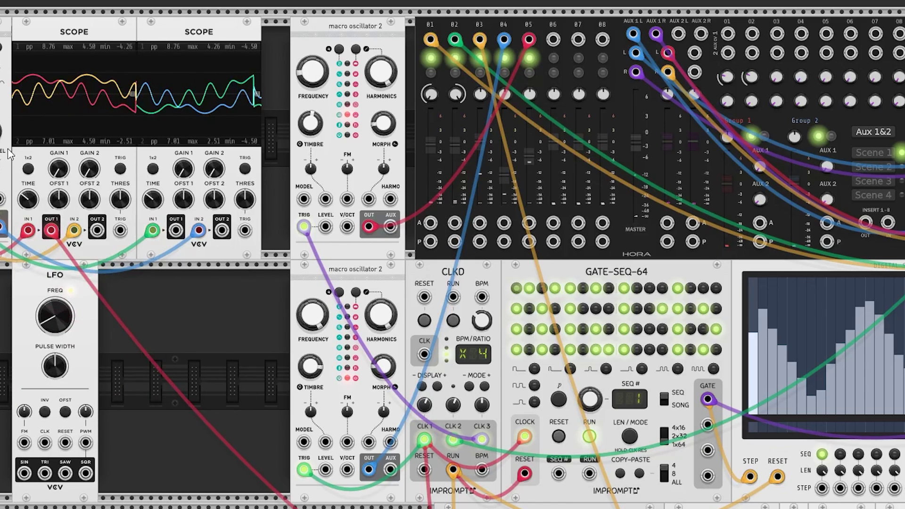
drag(9, 154, 257, 250)
key(Delete)
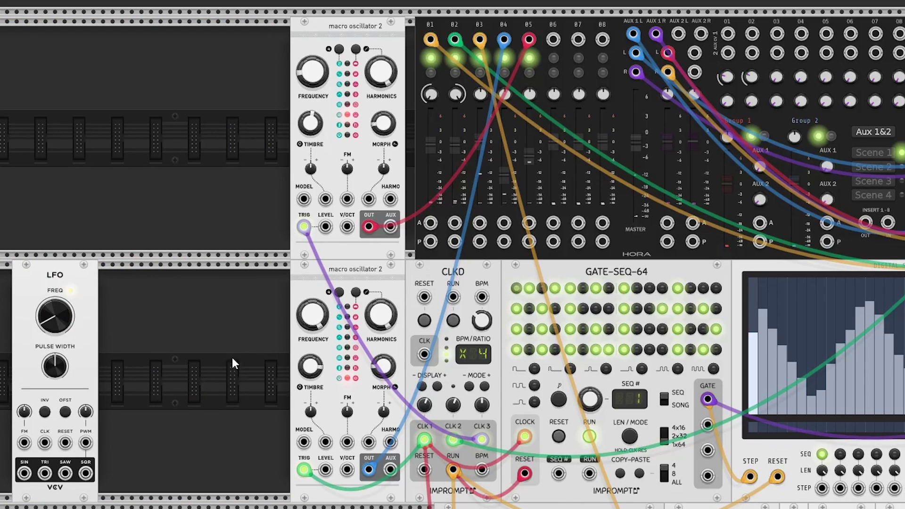
Move the lower macro oscillator 2 directly beside the LFO and patch the LFO's sine output into its Morph input.
drag(239, 295, 316, 344)
drag(365, 317, 173, 316)
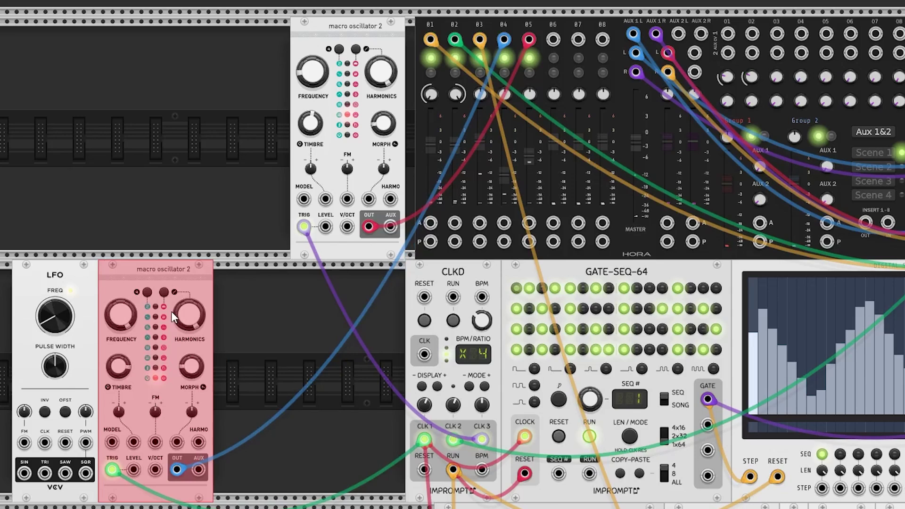
click(141, 506)
drag(24, 473, 27, 508)
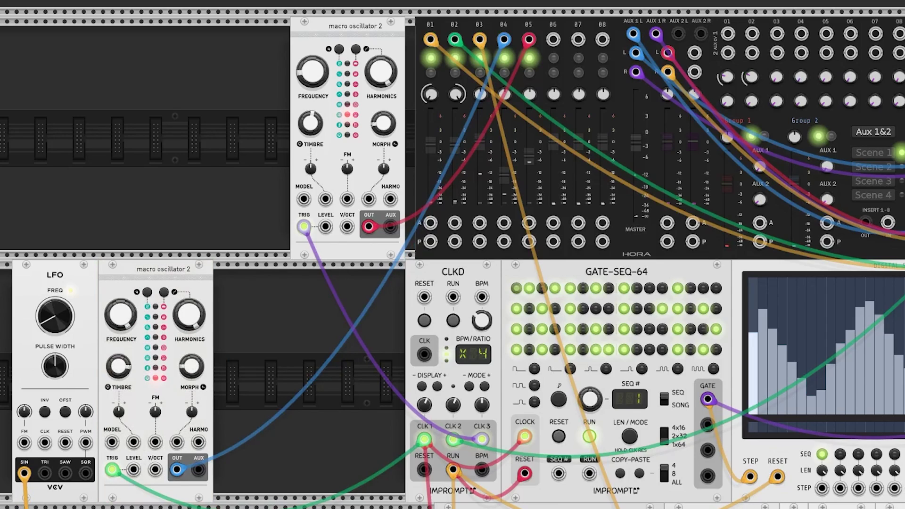
drag(213, 500, 176, 441)
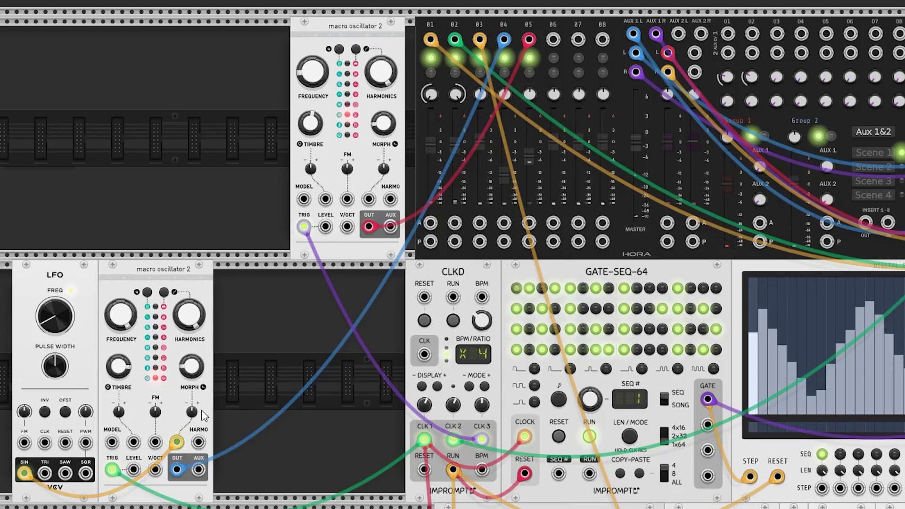
Route the LFO's sine through scope channel 1 into the Morph input, and line up scope and LFO directly before the repositioned oscillator.
scroll(263, 433, left, 4)
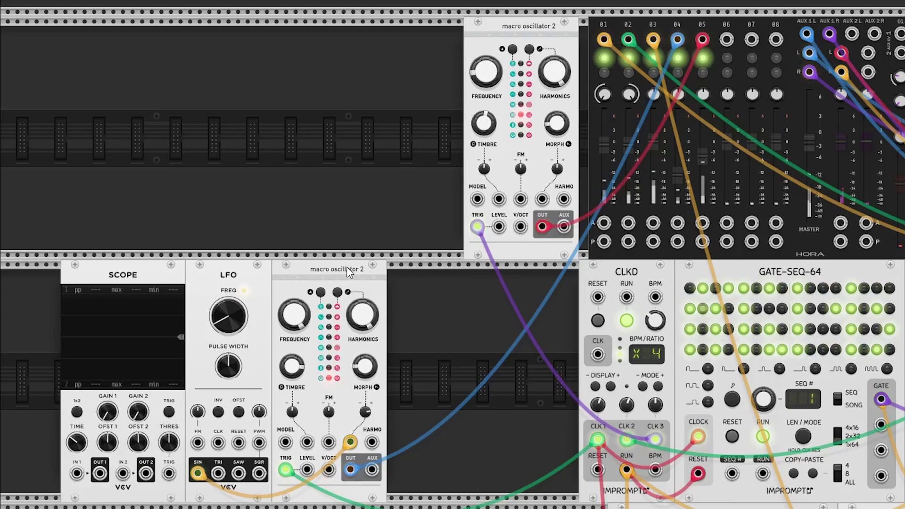
drag(337, 273, 453, 274)
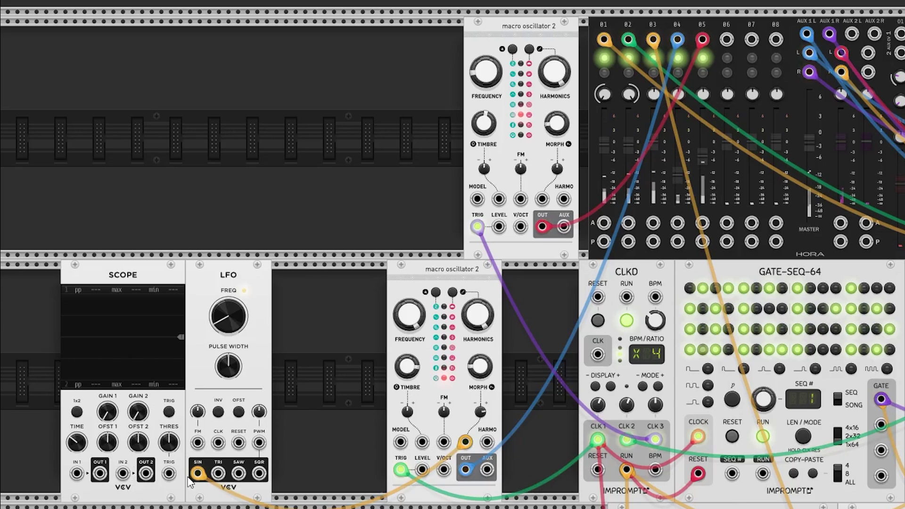
mouse_move(198, 473)
mouse_down()
mouse_move(76, 473)
mouse_move(416, 471)
mouse_up()
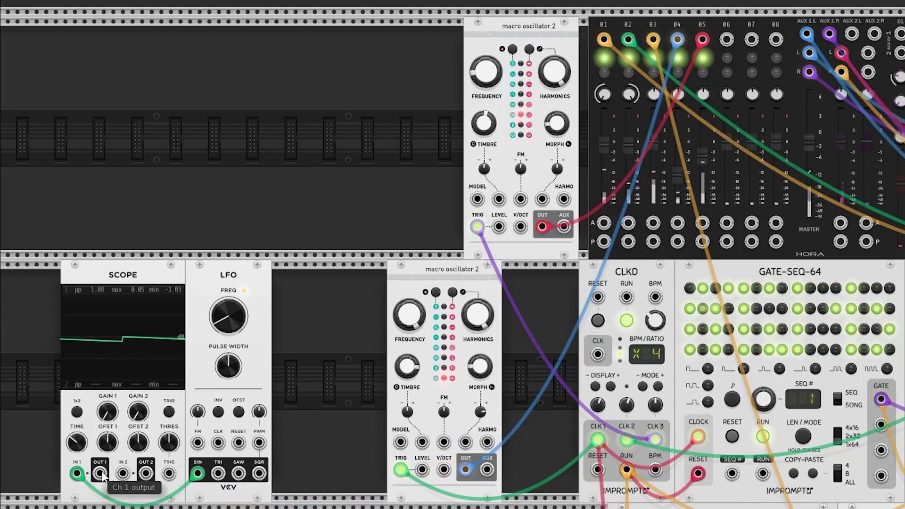
drag(99, 473, 464, 442)
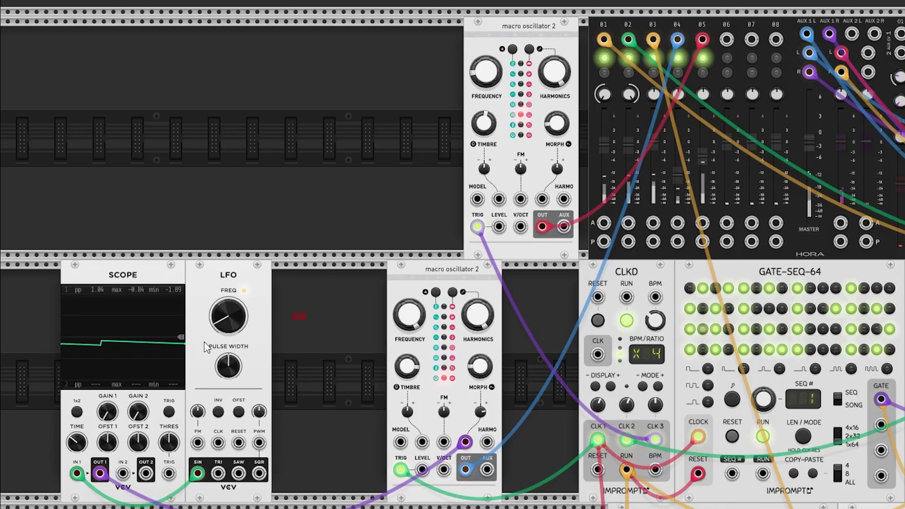
drag(205, 346, 151, 293)
drag(214, 320, 328, 320)
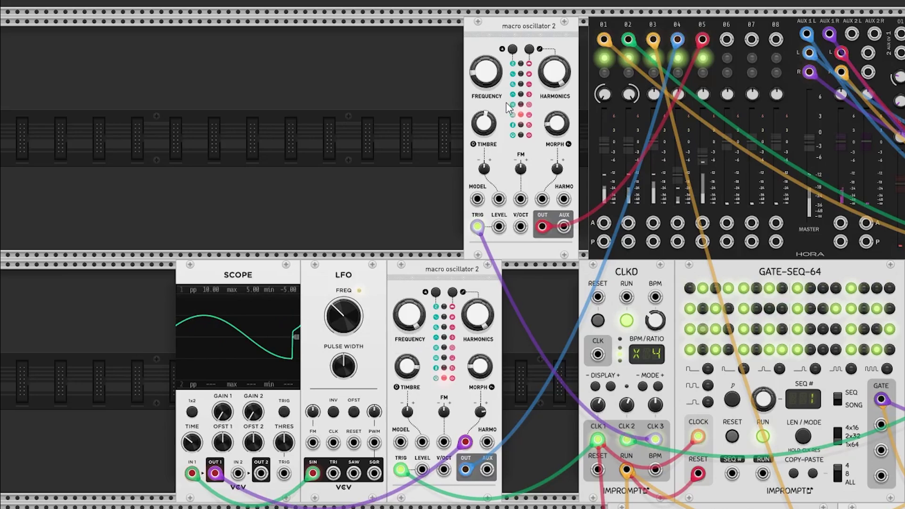
Patch CLKD's CLK 3 into the LFO's Reset input with the clock stopped, restart it and vary the LFO frequency.
click(626, 320)
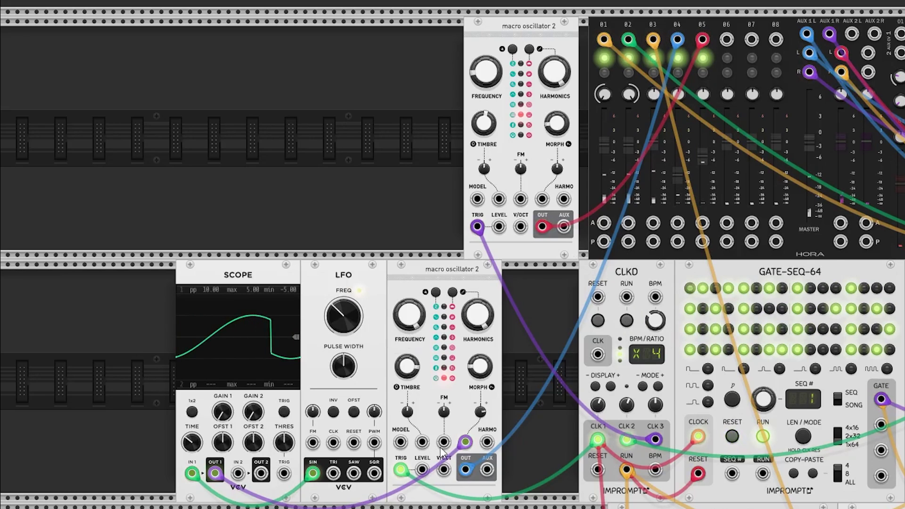
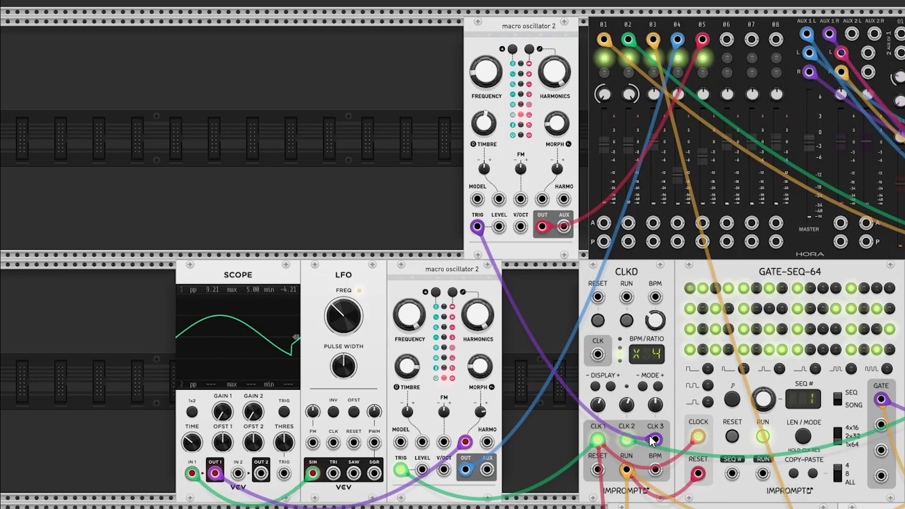
drag(654, 440, 353, 442)
click(631, 319)
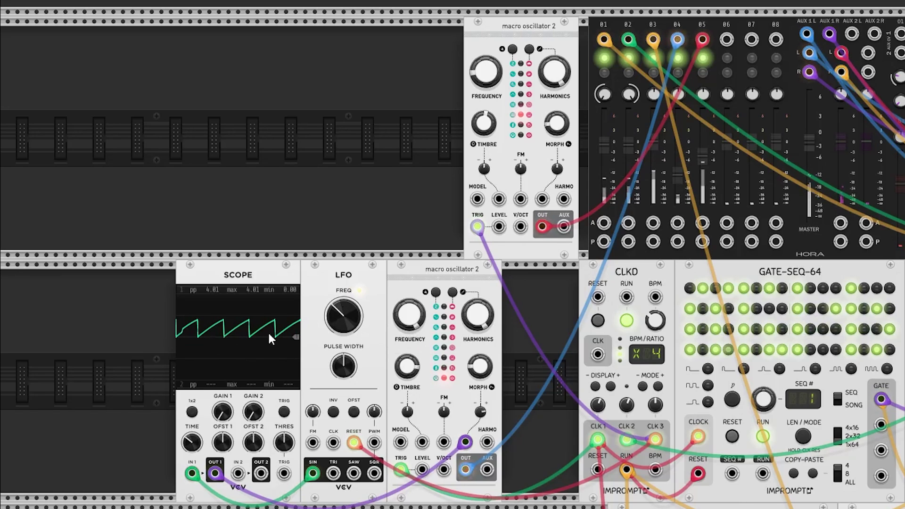
drag(343, 315, 343, 311)
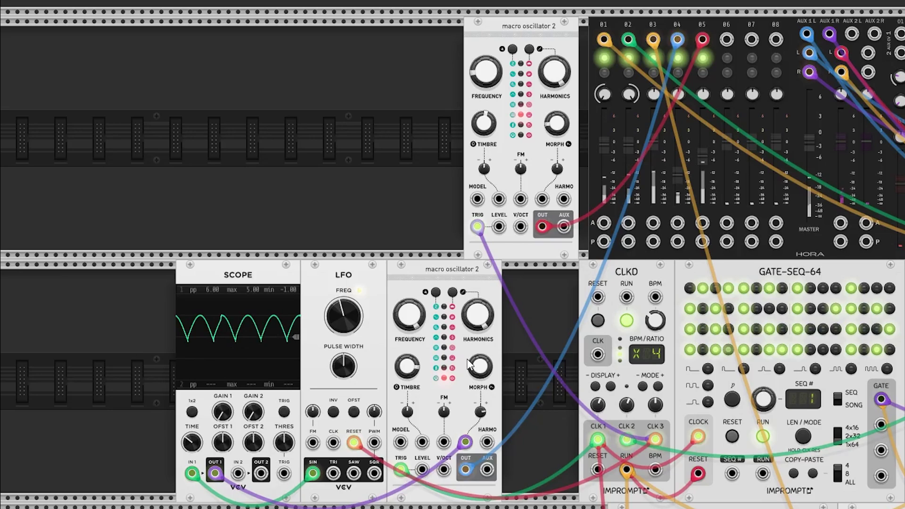
drag(360, 331, 344, 320)
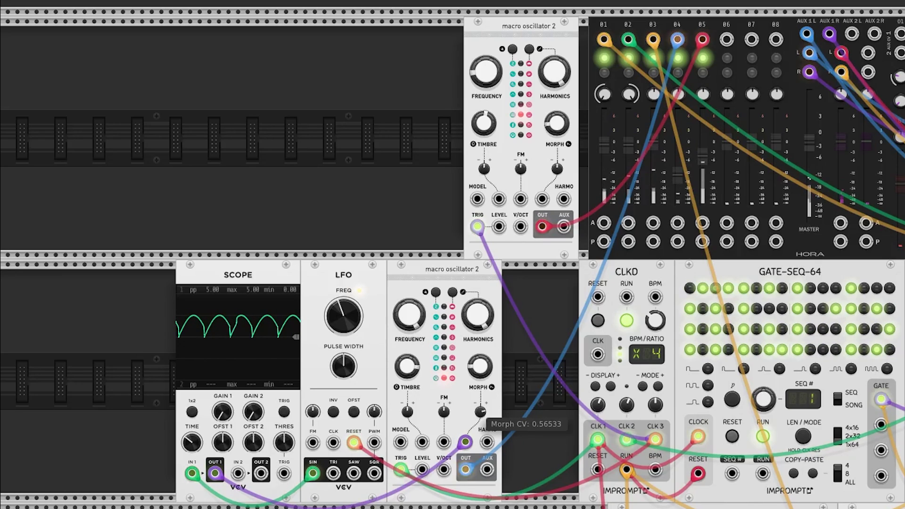
Move the CLK 3 cable from the LFO's Reset to its CLK input and set the LFO frequency to 0.95591x.
drag(353, 442, 333, 442)
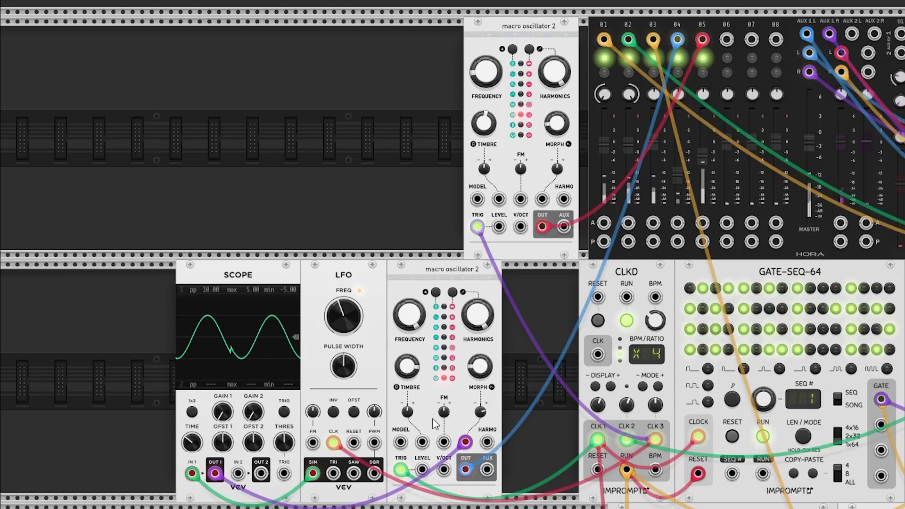
mouse_move(349, 317)
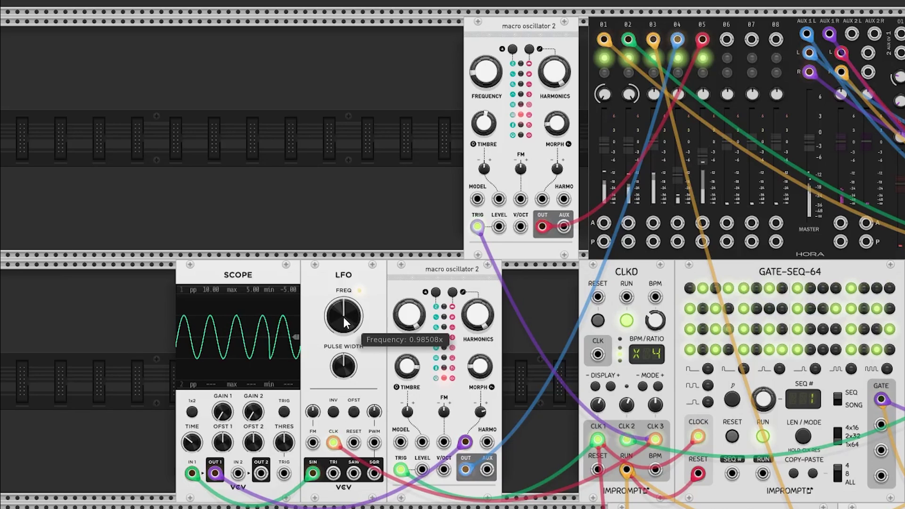
mouse_move(343, 316)
mouse_down()
mouse_move(343, 329)
mouse_move(343, 316)
mouse_up()
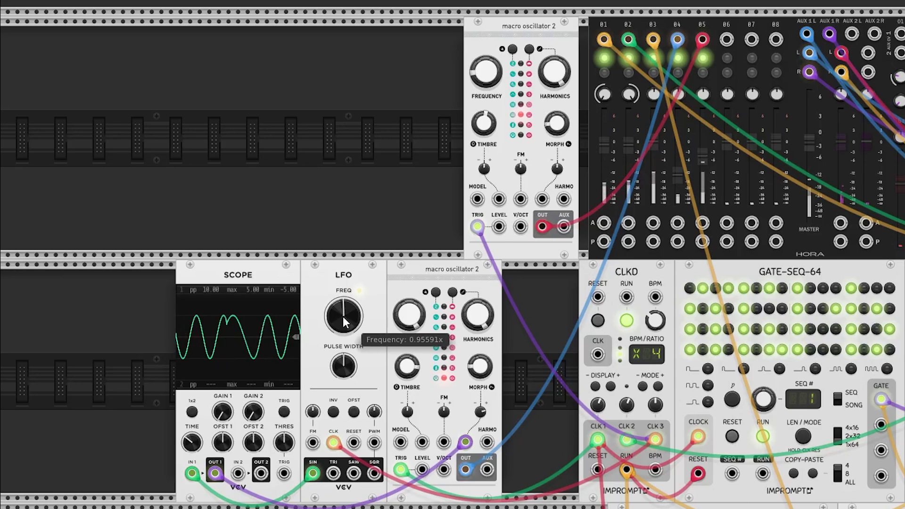
Set the LFO frequency to 1.062x and move the CLK 3 cable from the LFO's CLK input back to Reset.
mouse_move(343, 317)
mouse_down()
mouse_move(343, 302)
mouse_move(343, 317)
mouse_up()
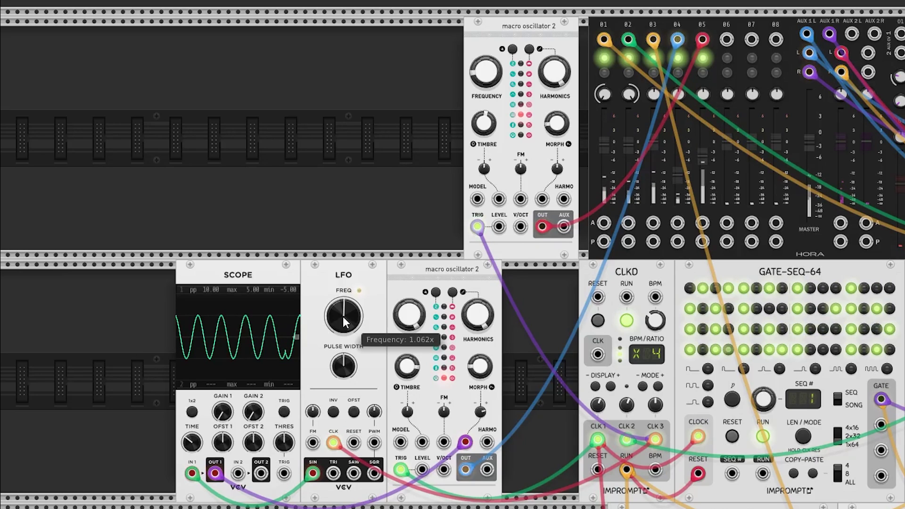
drag(465, 441, 353, 443)
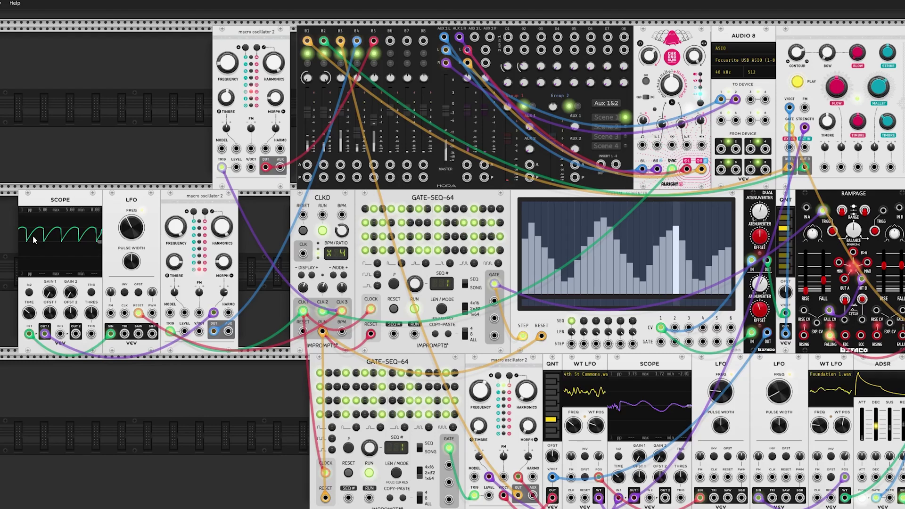
mouse_move(137, 228)
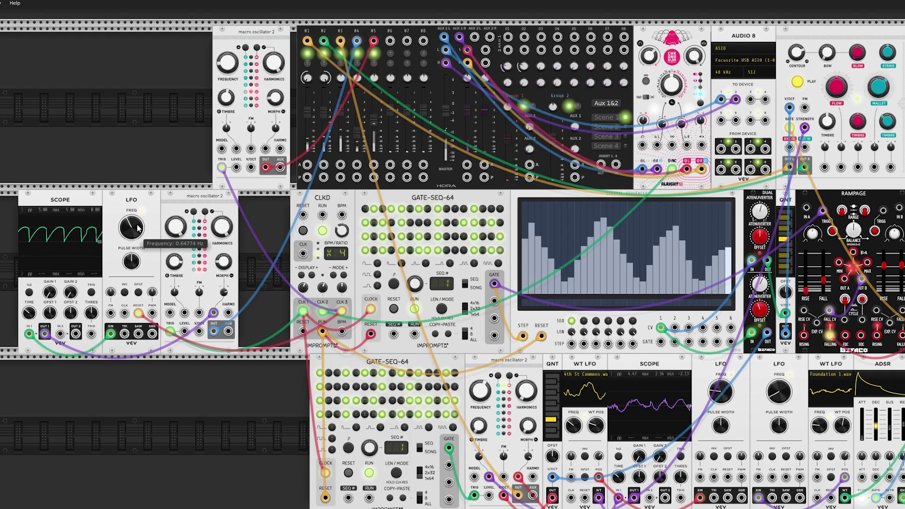
mouse_move(502, 453)
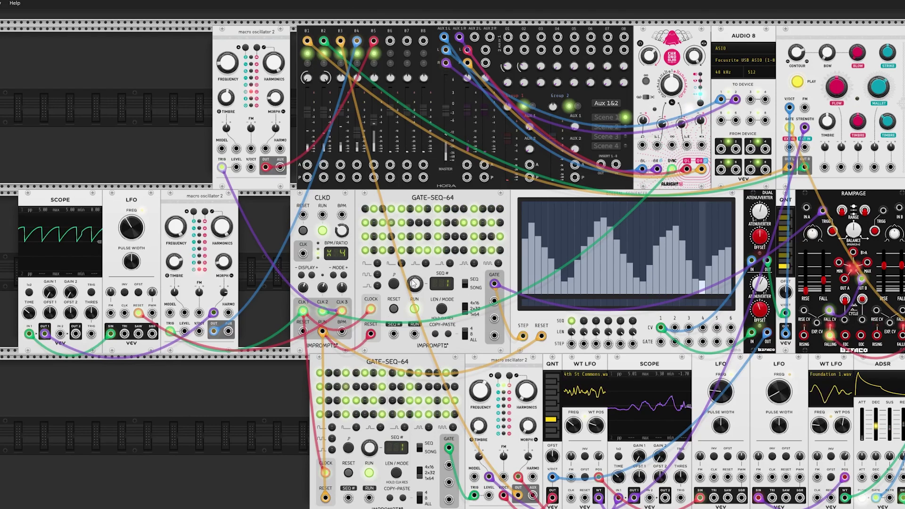
Stop the clock and move the scope, LFO and macro oscillator 2 group up beside the other macro oscillator 2.
click(323, 231)
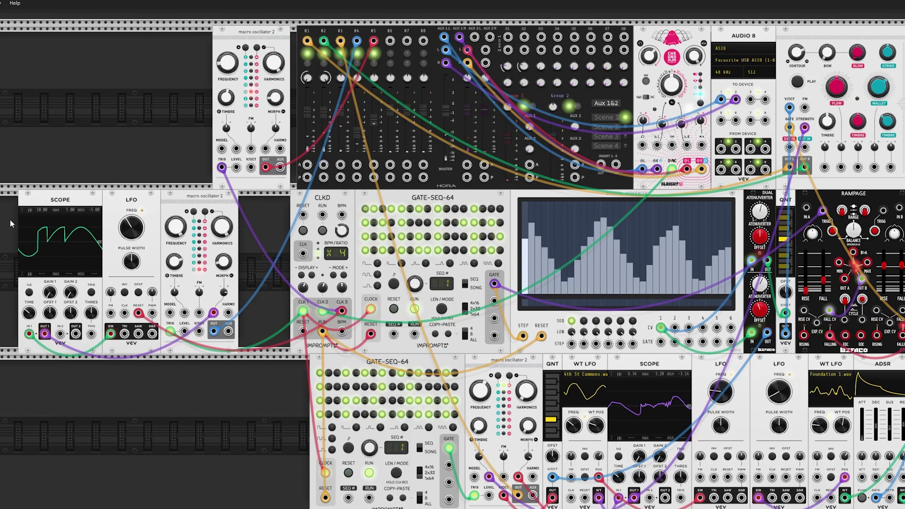
drag(10, 219, 244, 275)
drag(201, 301, 175, 137)
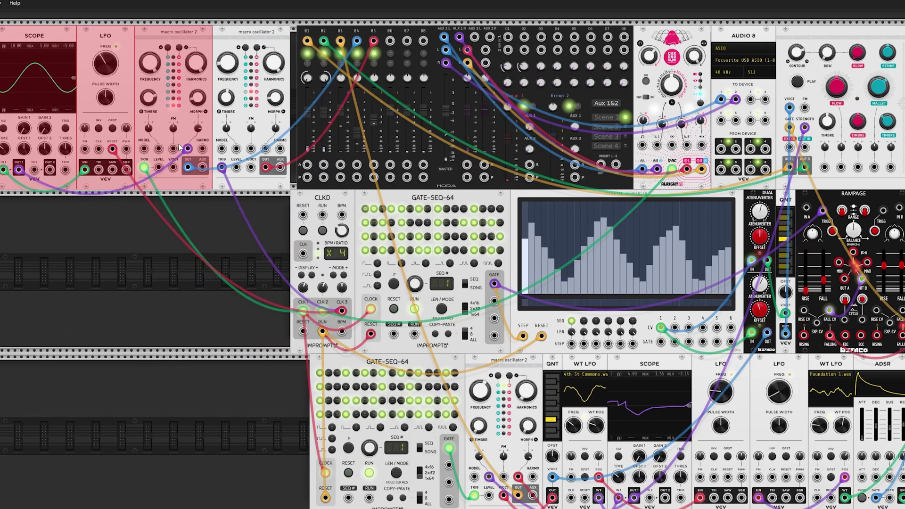
click(159, 245)
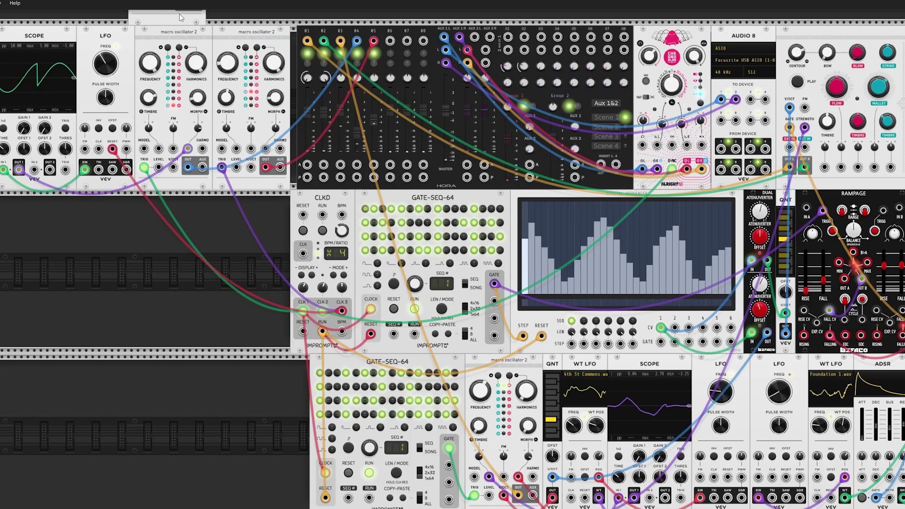
Place another macro oscillator 2 in the empty lower rack, initialize it and move it into CLKD's row.
drag(171, 17, 93, 455)
right_click(92, 448)
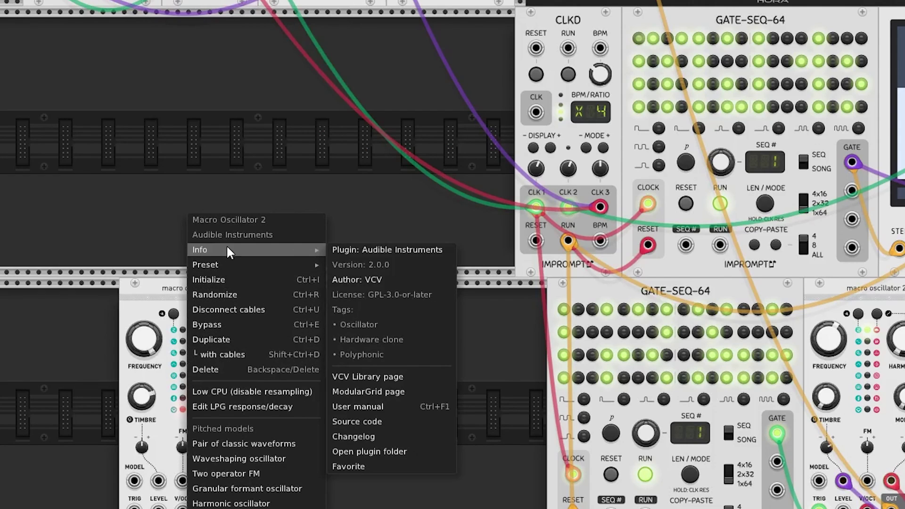
click(238, 279)
drag(183, 364, 88, 87)
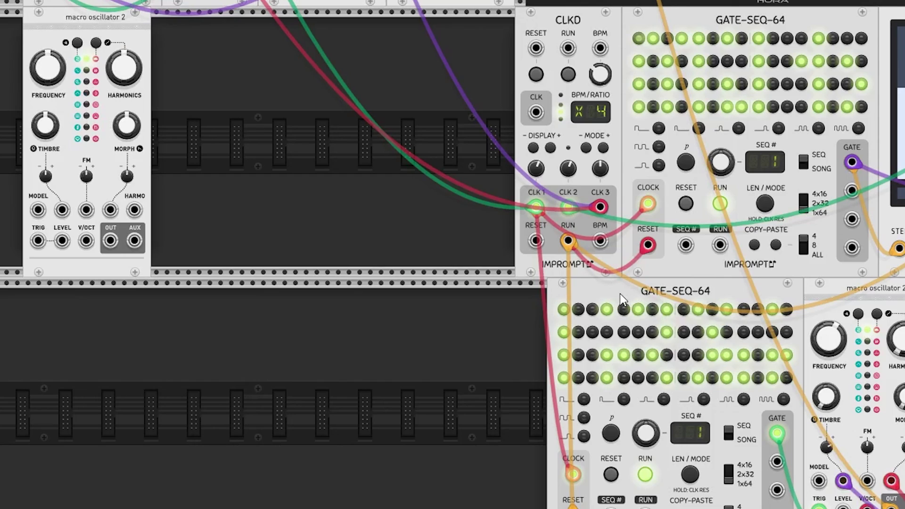
Duplicate the GATE-SEQ-64 to directly below the new macro oscillator 2 and enable every step in the copy's first row.
key(ctrl+d)
drag(439, 314, 169, 316)
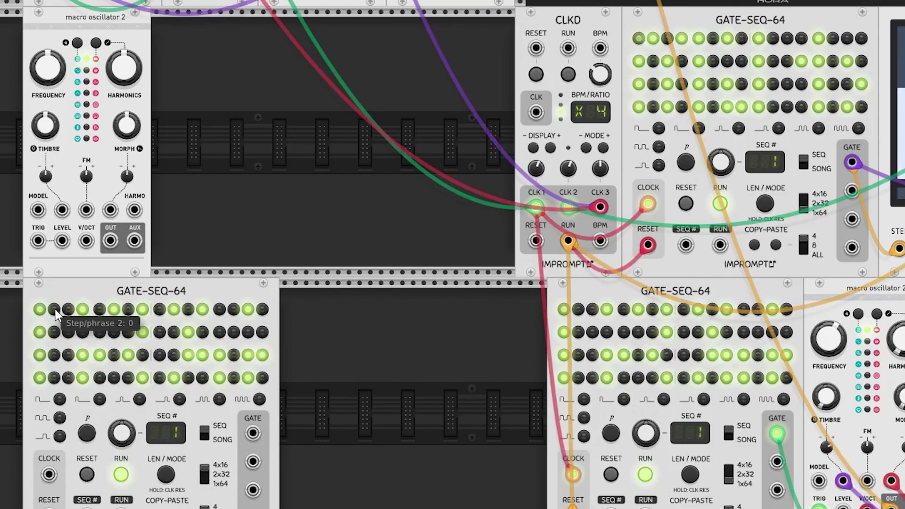
click(99, 309)
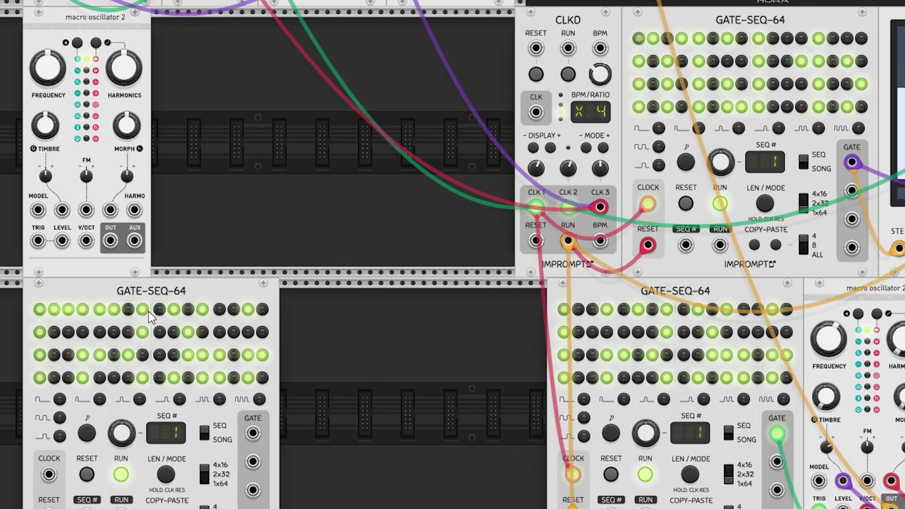
click(188, 310)
click(159, 309)
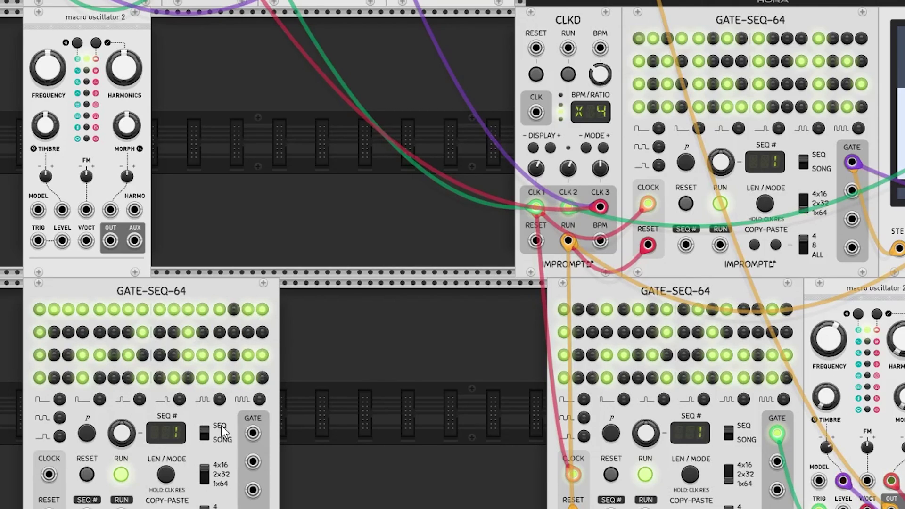
drag(252, 432, 38, 240)
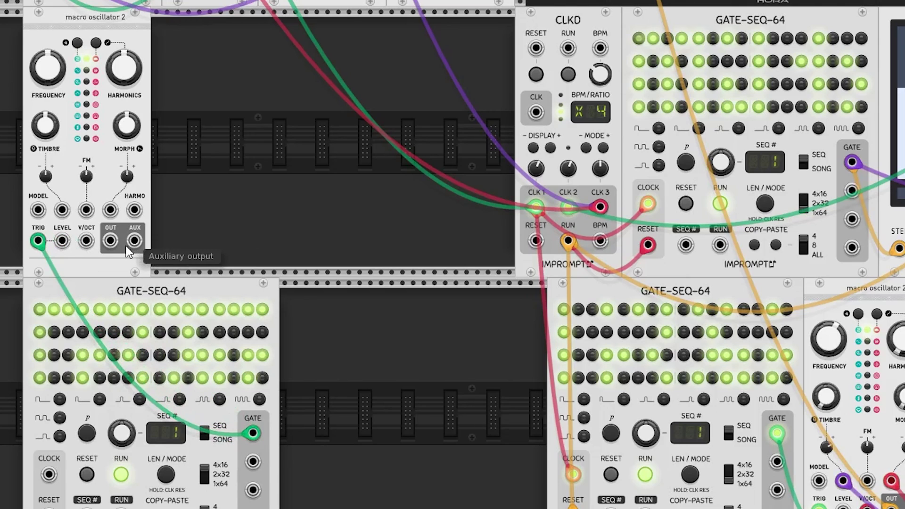
drag(110, 241, 512, 2)
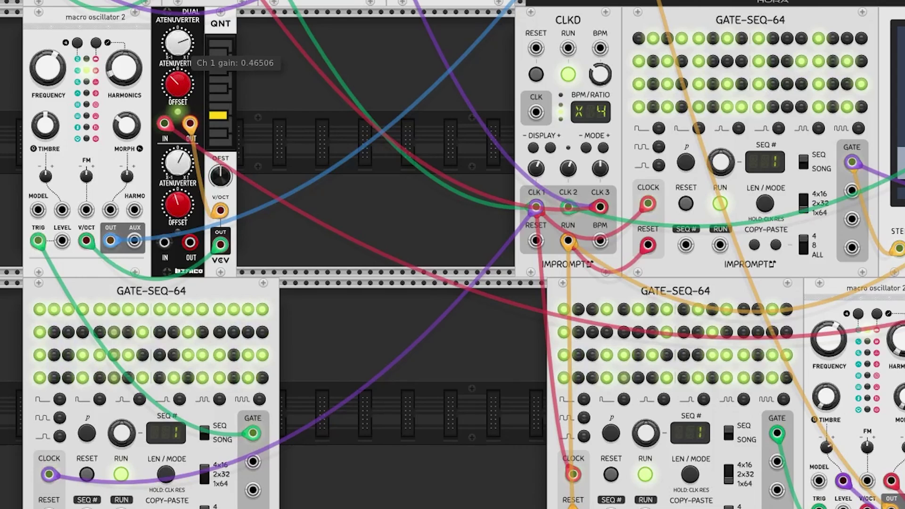
drag(178, 42, 178, 47)
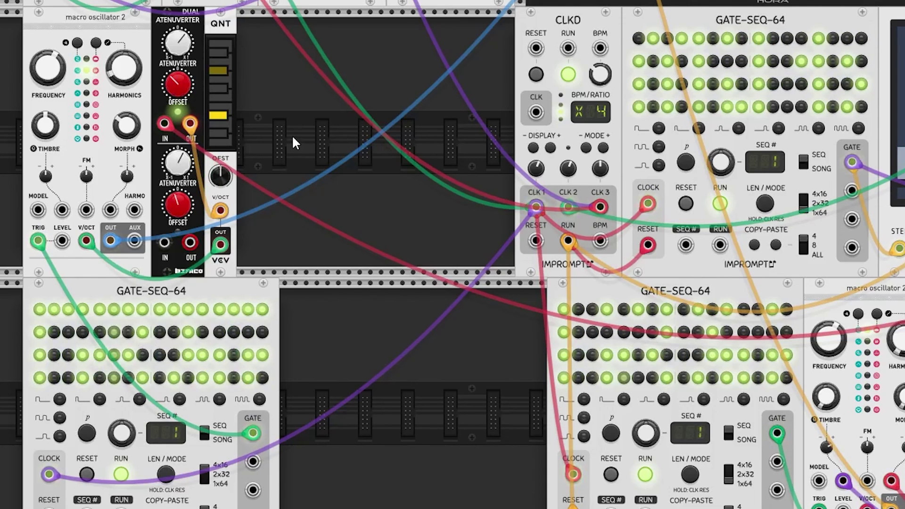
Stop the clock and add two VCF modules directly after the QNT quantizer in the new voice.
mouse_move(133, 134)
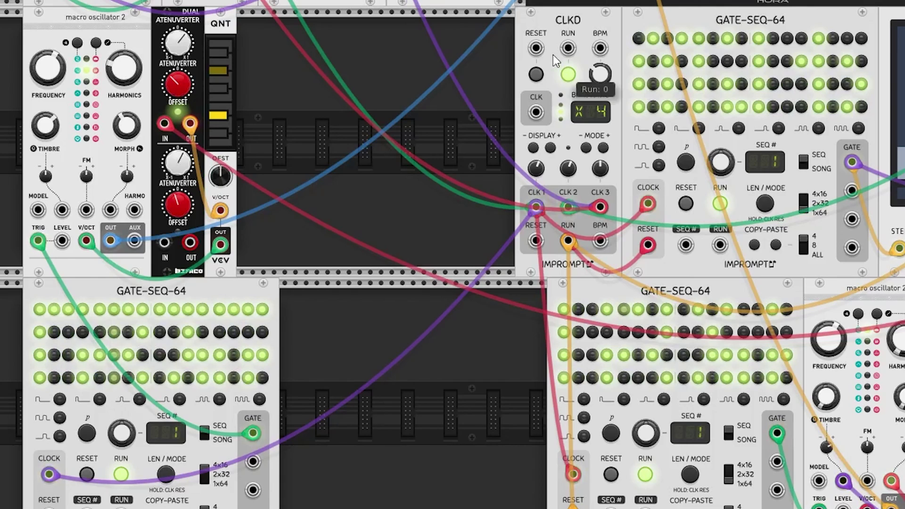
click(564, 76)
right_click(315, 83)
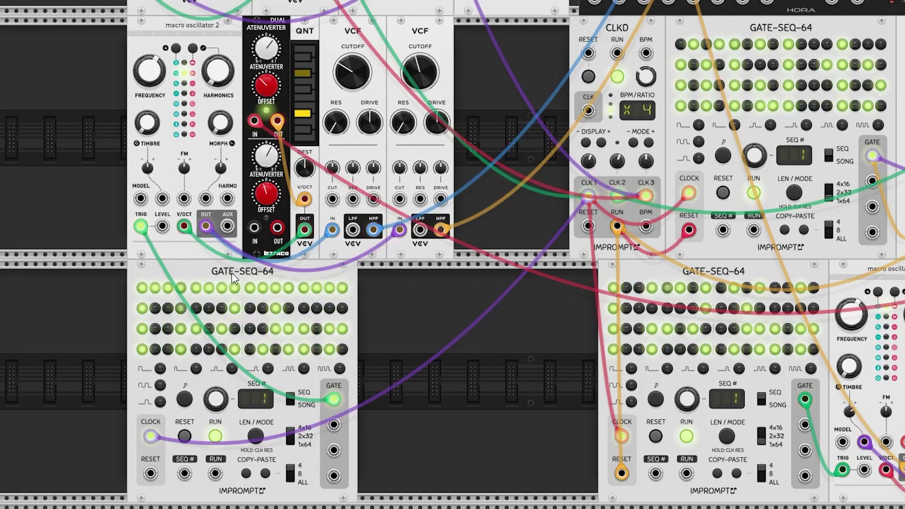
Move the copied GATE-SEQ-64 up ahead of its macro oscillator 2 and shift the oscillator-to-VCF group toward CLKD.
drag(254, 298, 66, 162)
drag(474, 474, 221, 33)
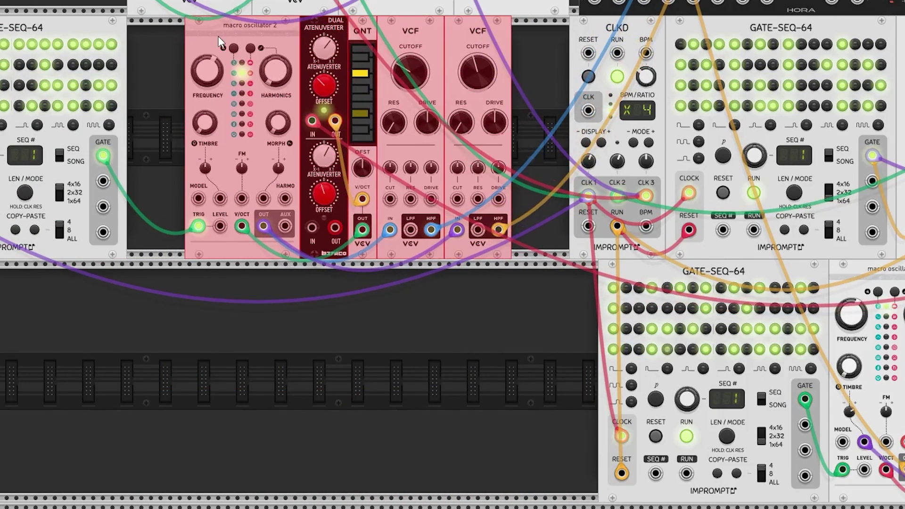
click(224, 379)
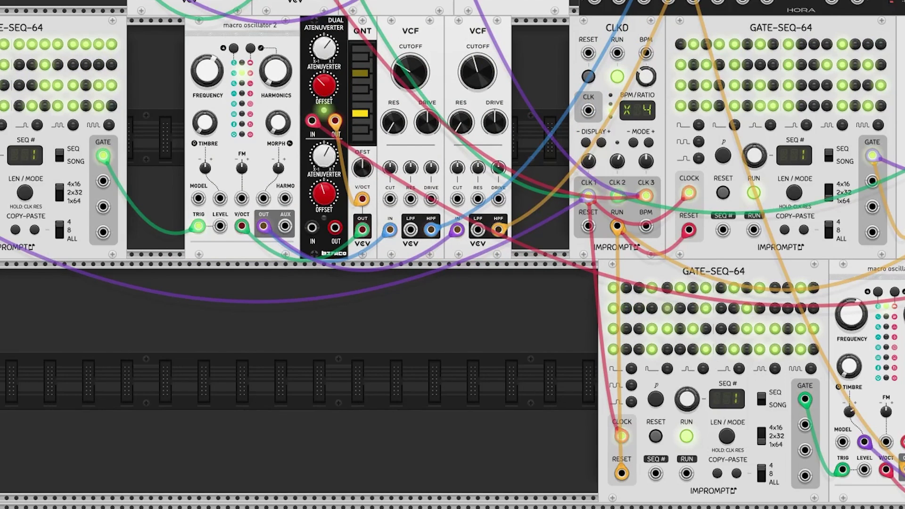
Place an LFO beneath the new voice's macro oscillator 2 and duplicate it alongside.
drag(199, 285, 241, 285)
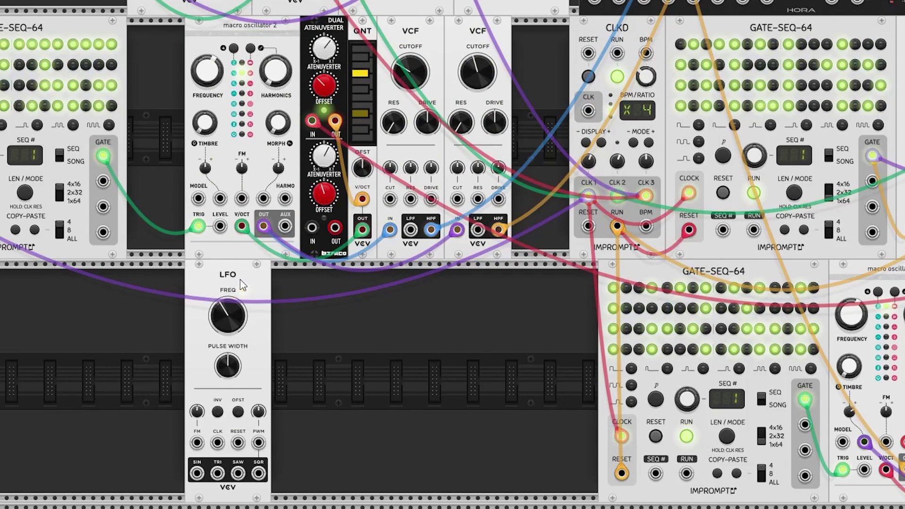
key(ctrl+d)
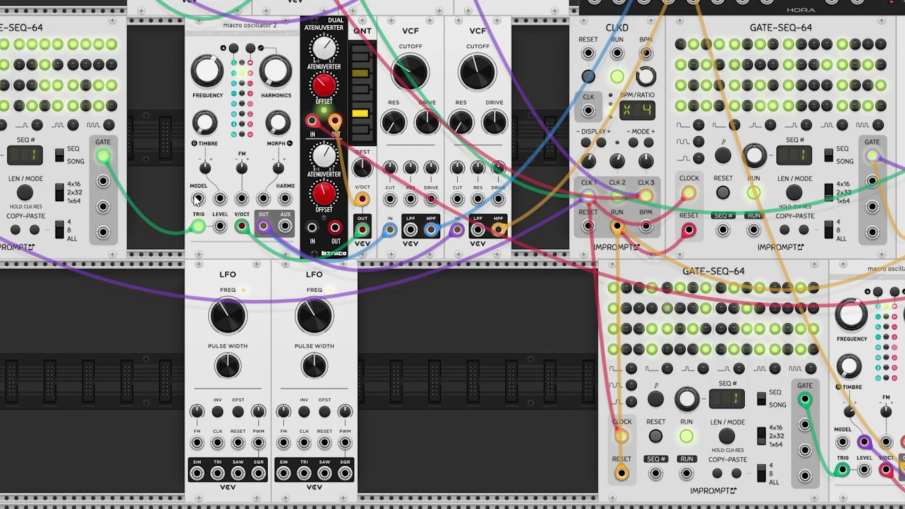
Patch the first LFO's sine into the oscillator's Timbre input, clock that LFO from CLK 3 and lower its frequency.
drag(197, 472, 219, 198)
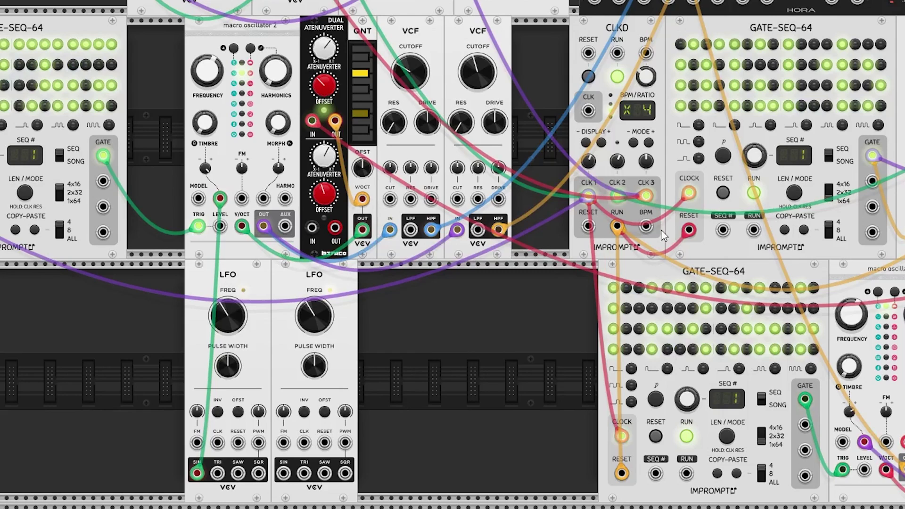
drag(646, 195, 217, 442)
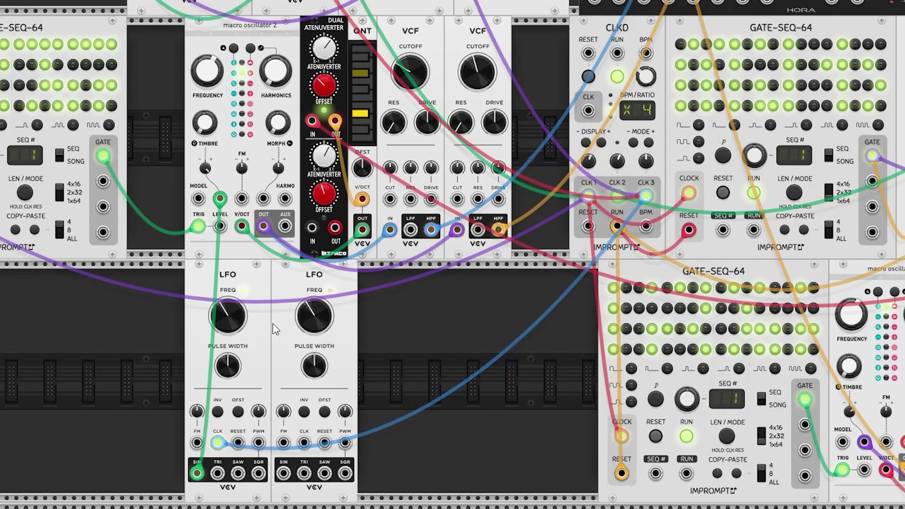
drag(227, 316, 227, 330)
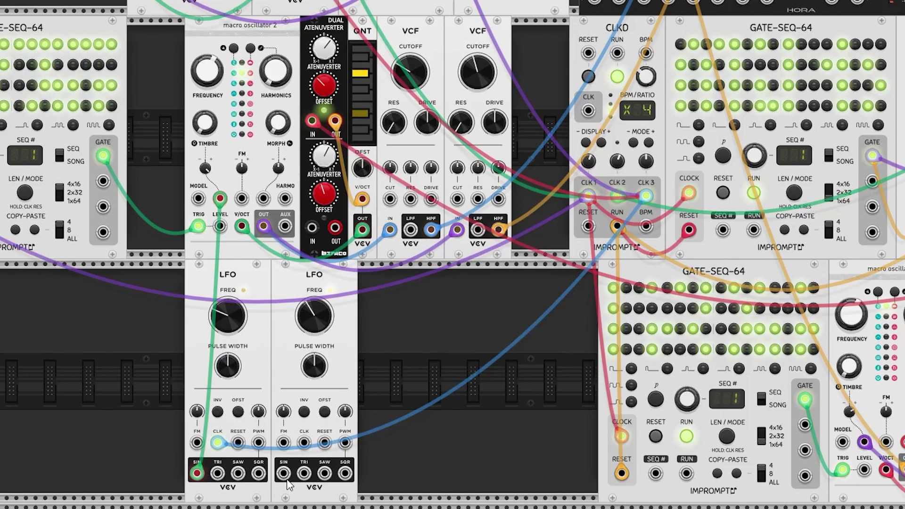
Patch the second LFO's sine into the oscillator's Morph input and CLKD's CLK 3 into that LFO's Reset.
drag(284, 474, 263, 198)
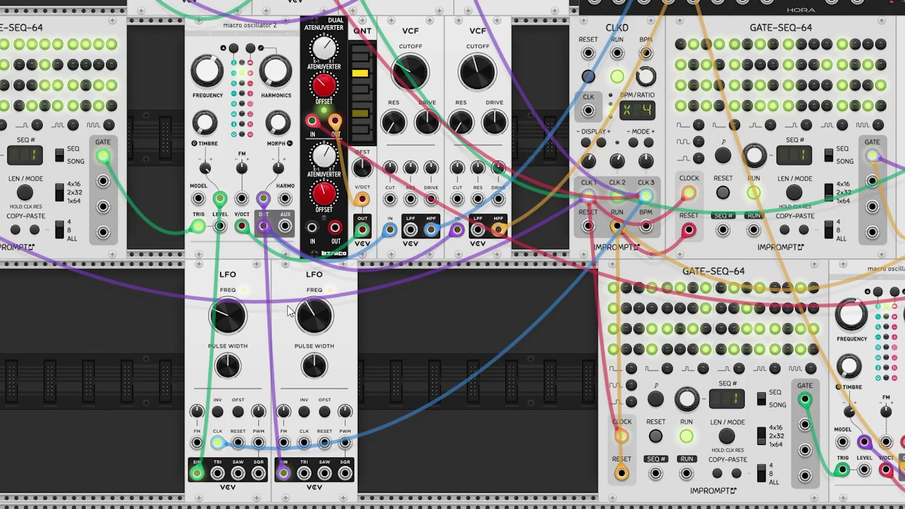
drag(646, 198, 324, 442)
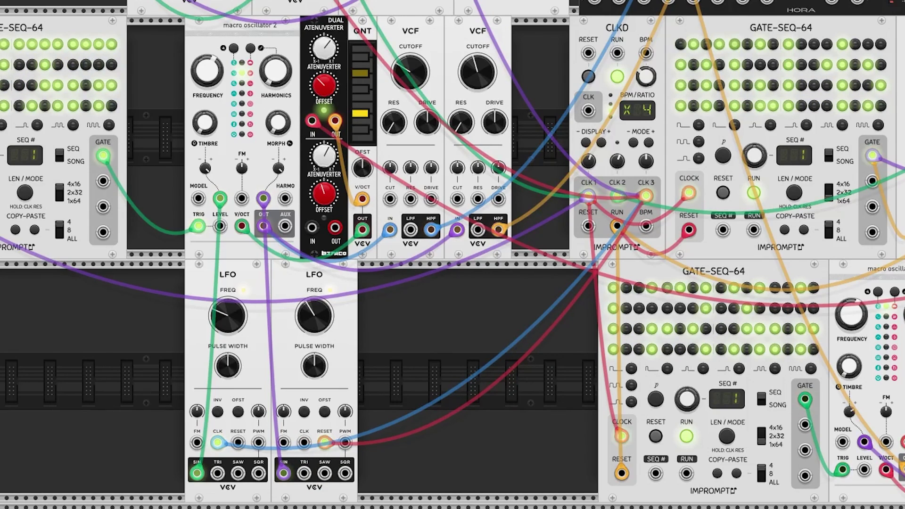
Adjust the new oscillator's Harmonics and enable the offset on both of its modulating LFOs.
mouse_move(283, 81)
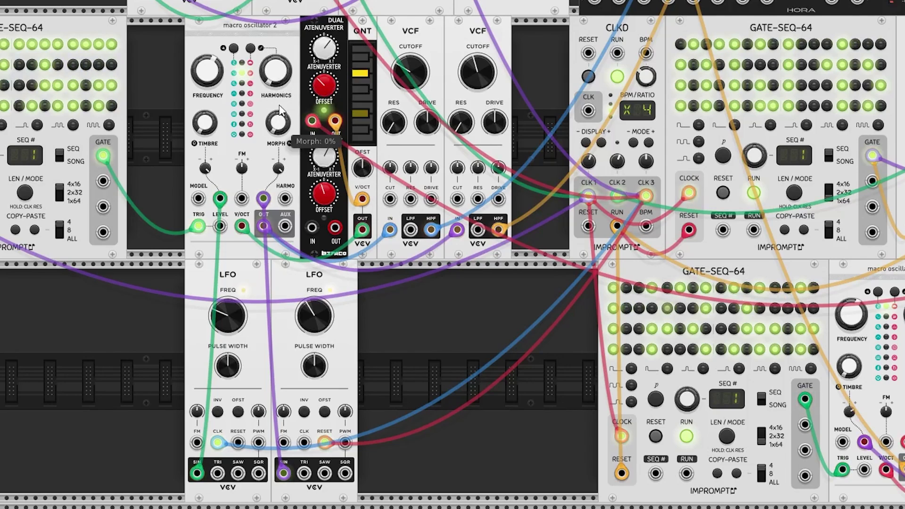
drag(275, 71, 276, 54)
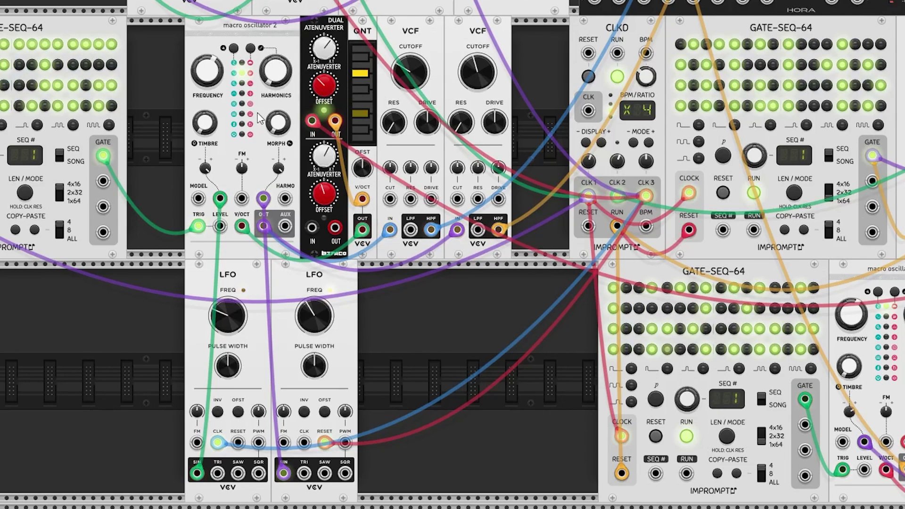
click(238, 412)
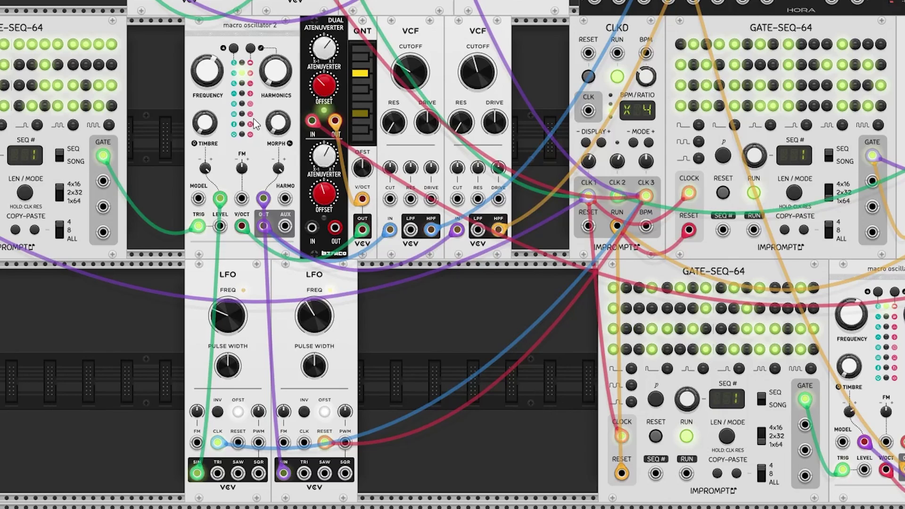
mouse_move(205, 173)
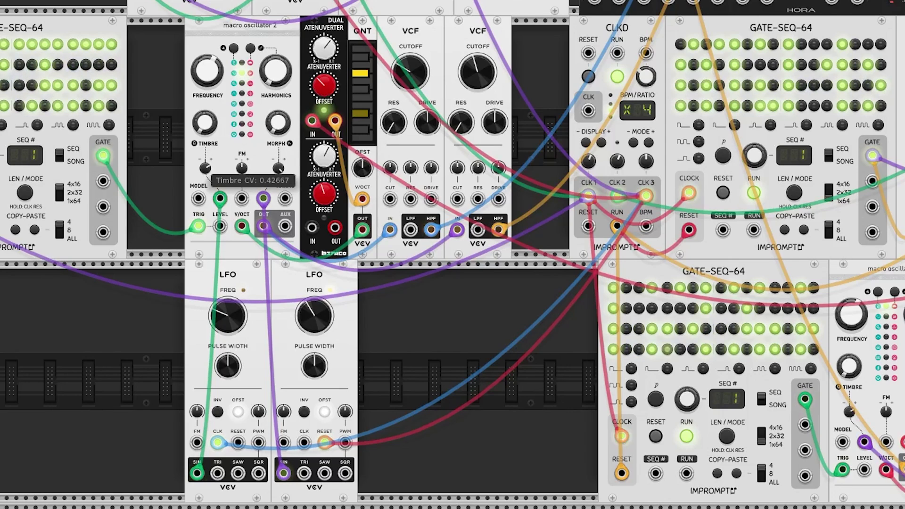
mouse_move(278, 170)
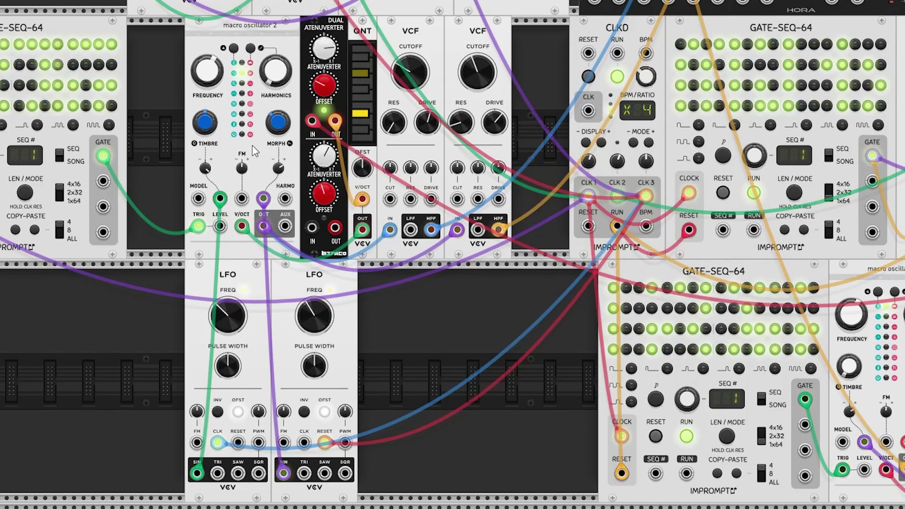
Move the oscillator-to-VCF group up against its GATE-SEQ-64 and align both LFOs directly beneath the oscillator.
drag(189, 73, 520, 124)
drag(490, 40, 428, 52)
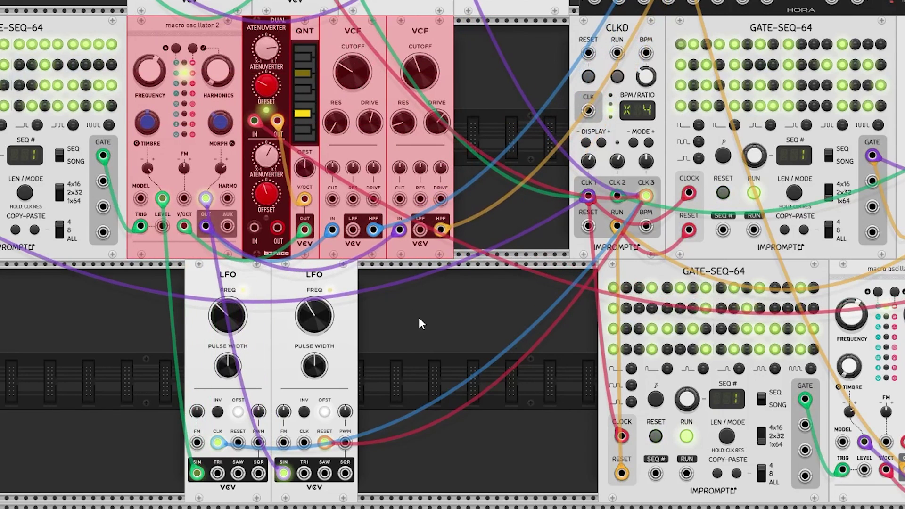
click(405, 325)
drag(396, 326, 168, 282)
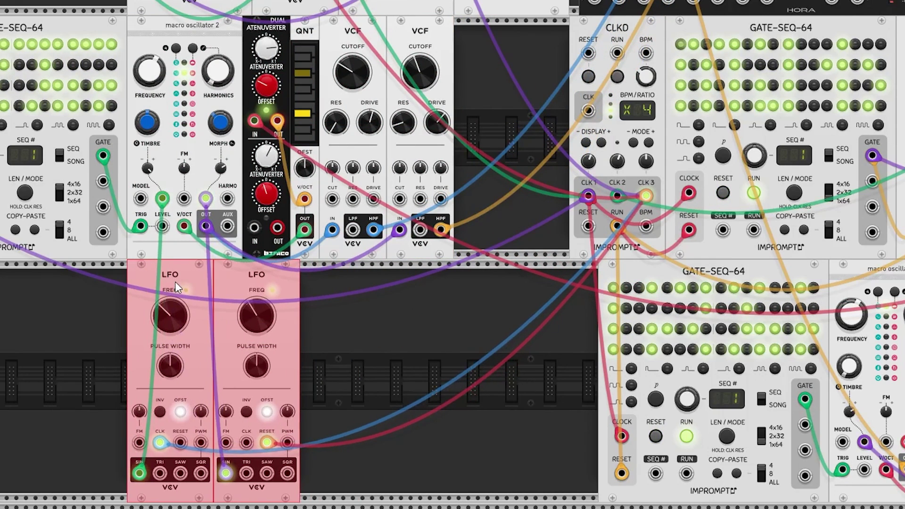
click(466, 307)
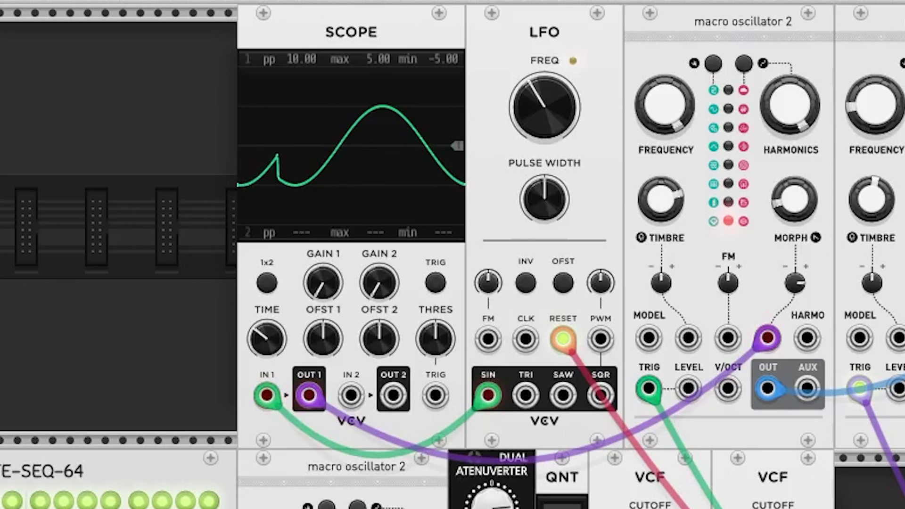
Add a VCA MIX module between the second VCF and CLKD.
drag(137, 133, 766, 62)
click(549, 272)
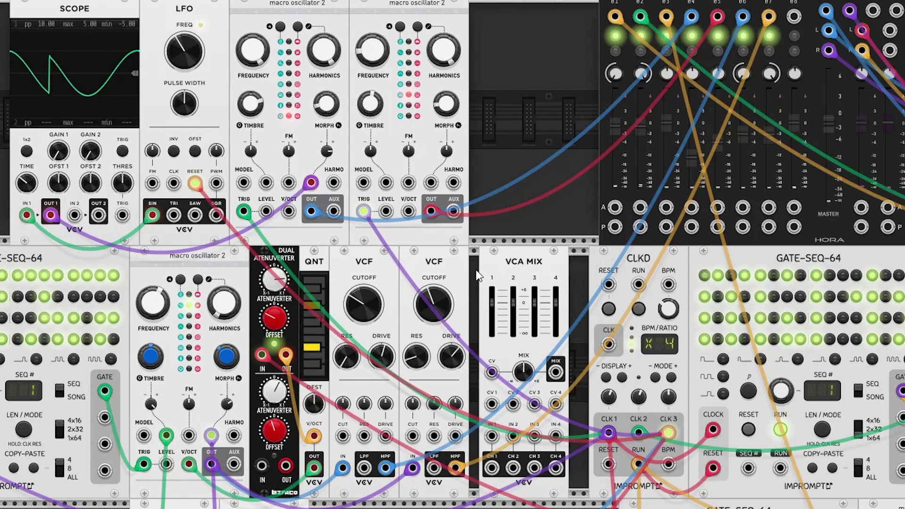
Butt VCA MIX against the second VCF and route both filter outputs through its channels 1 and 2 into mixer channels 6 and 7.
drag(515, 269, 505, 268)
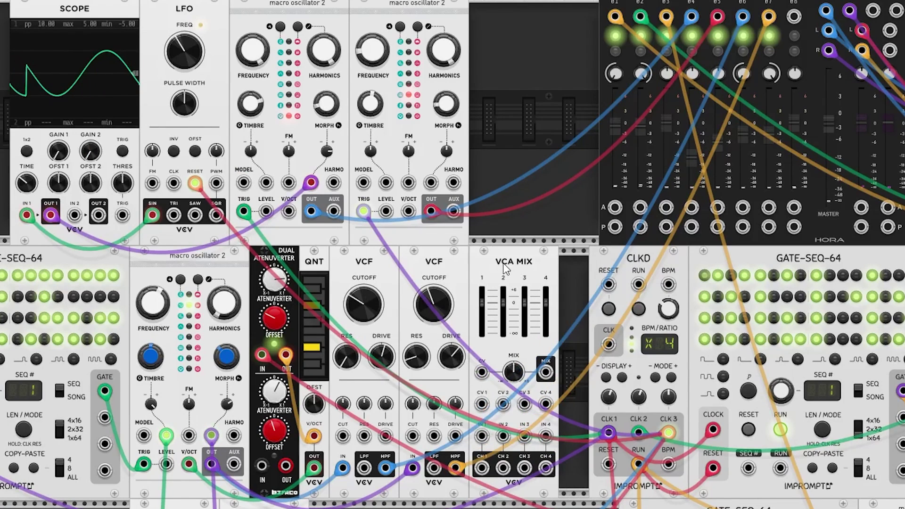
drag(743, 17, 481, 436)
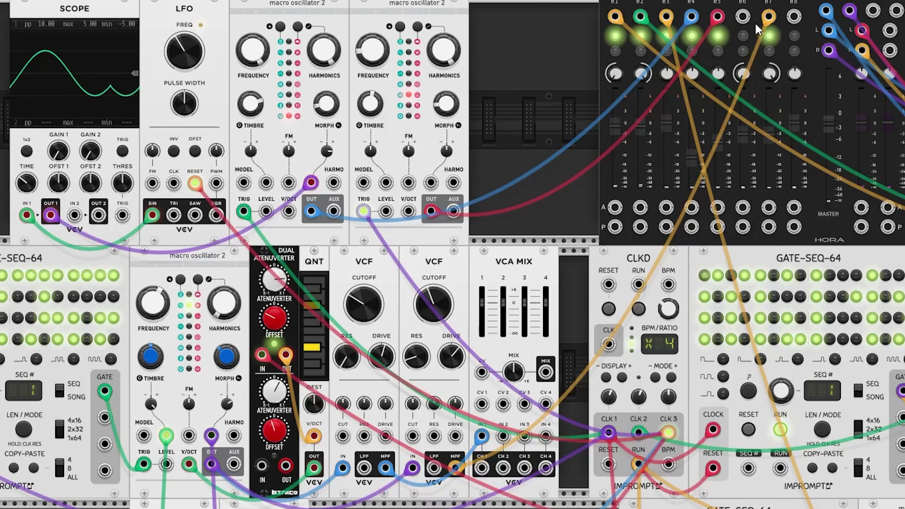
drag(768, 18, 503, 436)
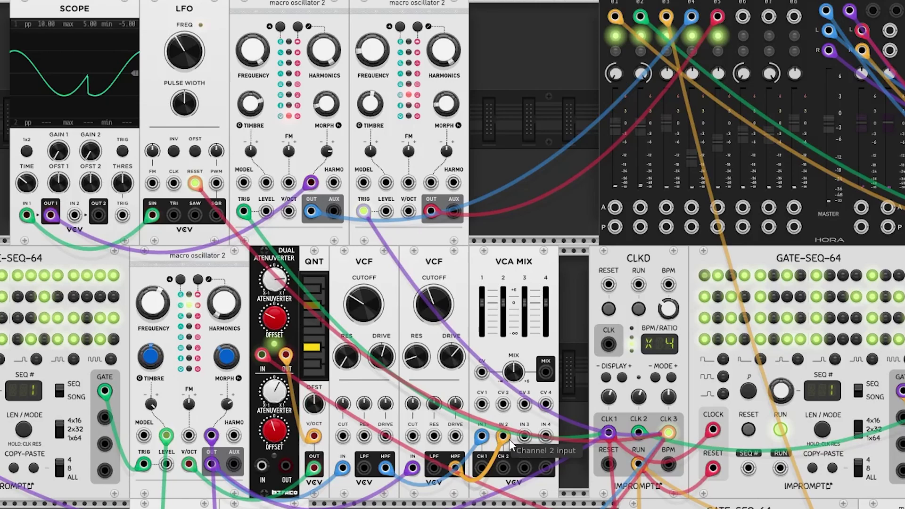
drag(481, 468, 742, 17)
drag(503, 468, 767, 19)
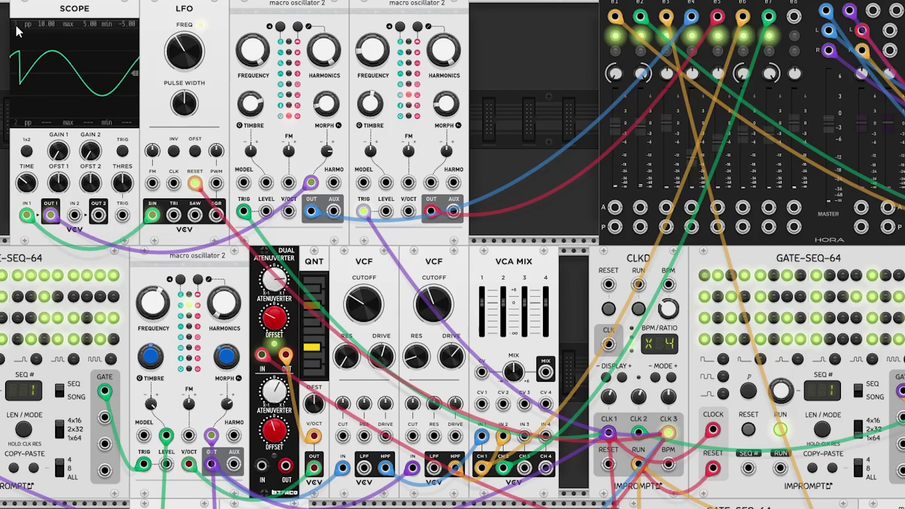
Patch the upper Scope's OUT 1 into VCA MIX's CV 1 and CV 2 and start the CLKD clock.
drag(50, 215, 481, 403)
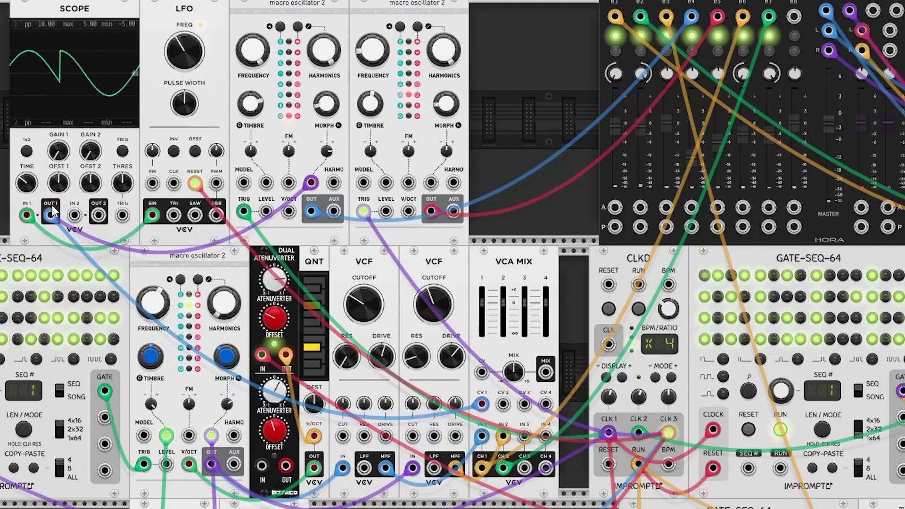
drag(53, 211, 502, 404)
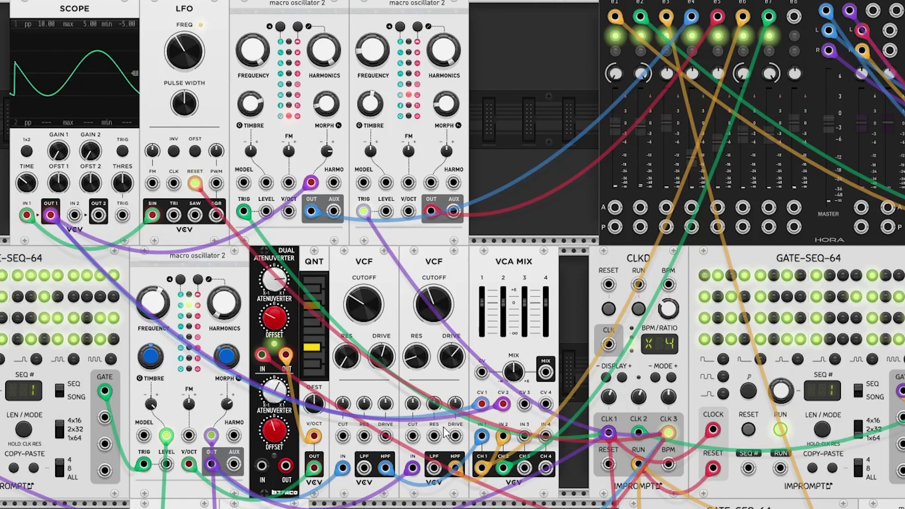
click(638, 309)
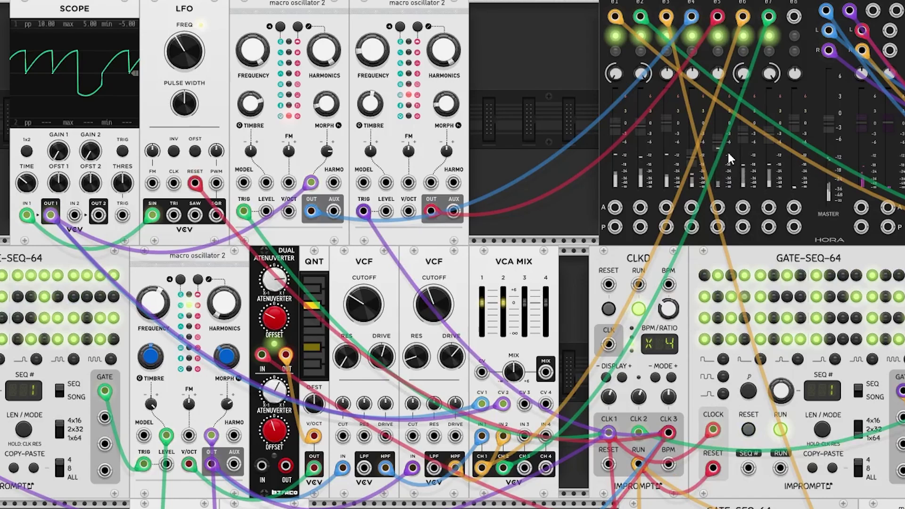
Set mixer channel 6's level to -3.1716 dB and turn up the first VCF's Drive.
drag(743, 134, 743, 135)
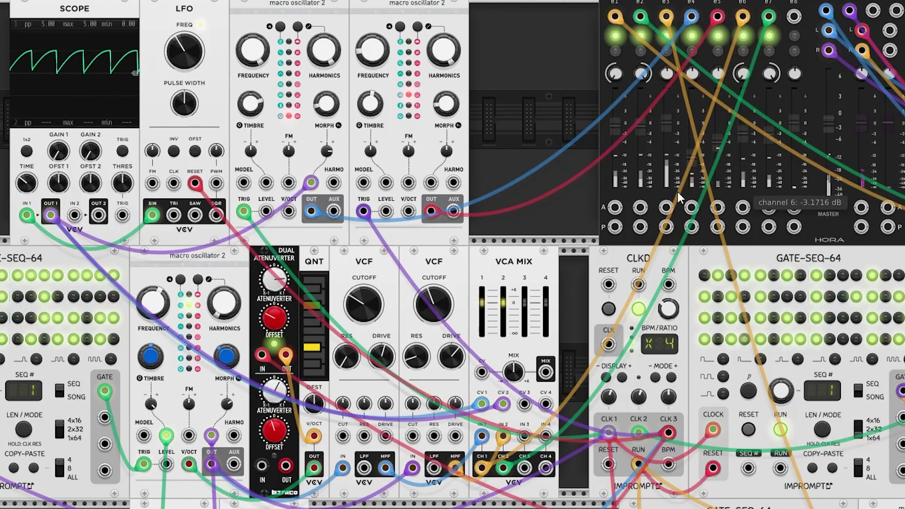
drag(381, 357, 382, 357)
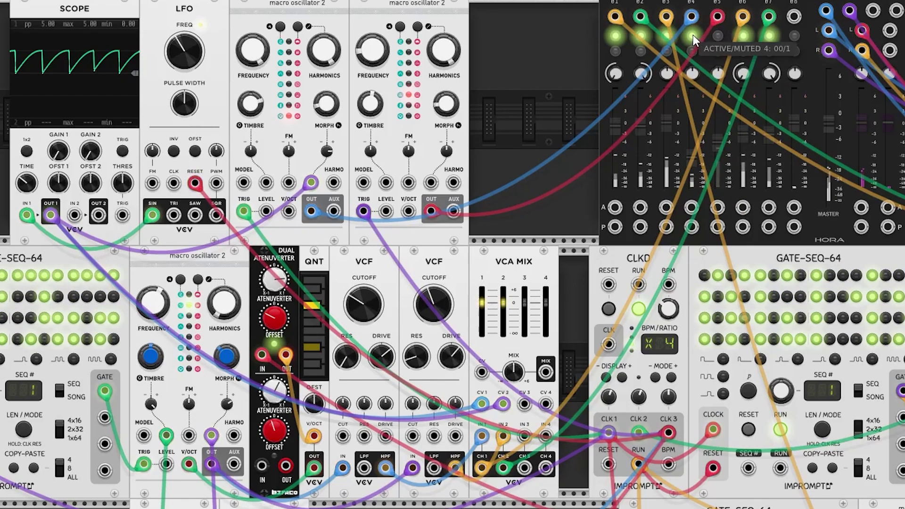
Unmute mixer channels 5, 4, 3, 2 and 1 one after another.
click(717, 42)
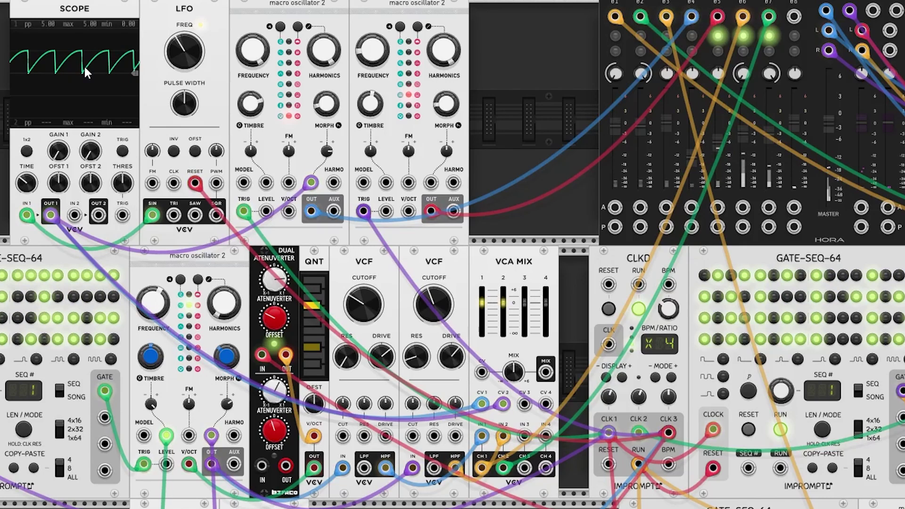
click(691, 36)
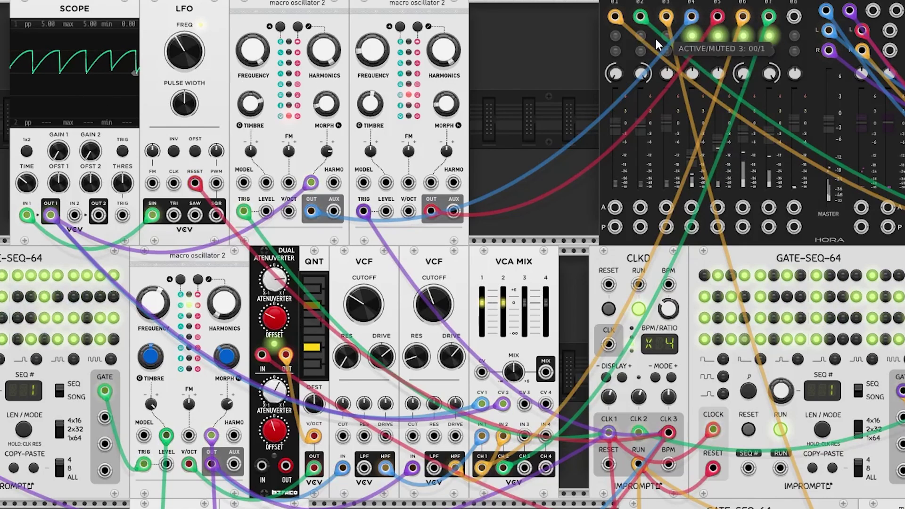
click(663, 37)
click(639, 37)
click(615, 36)
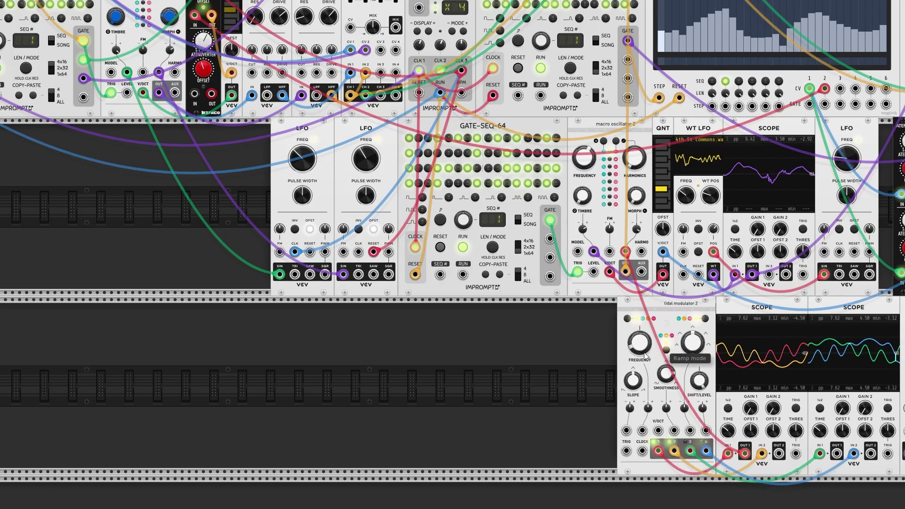
Search the module library for "random" and place the VCV Random module in the empty lowest row.
mouse_move(639, 354)
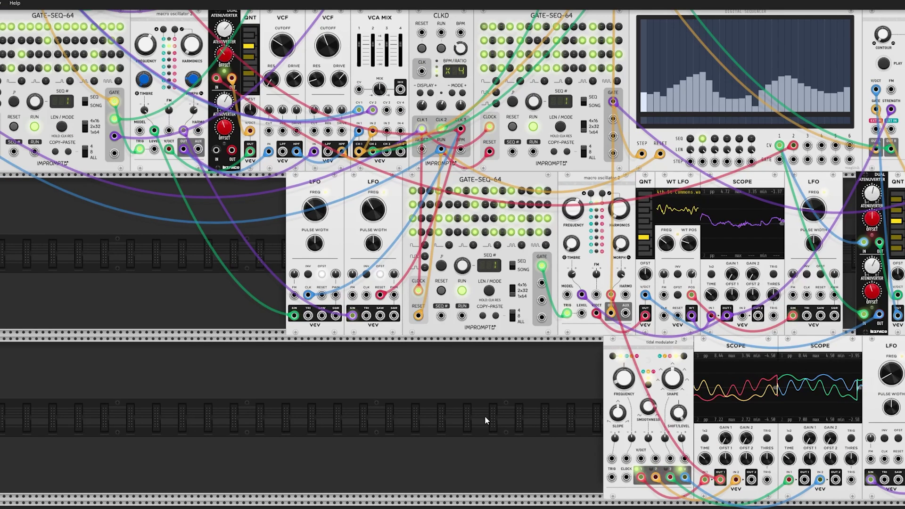
double_click(448, 400)
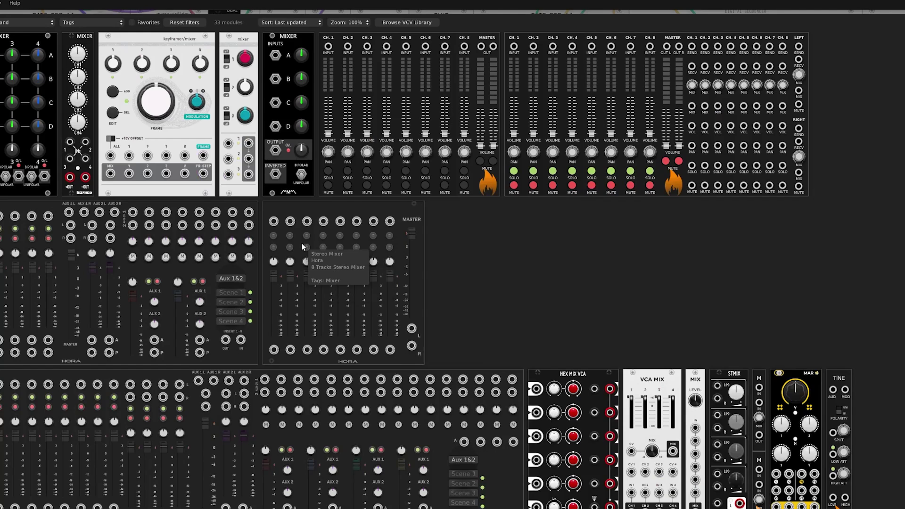
text(random)
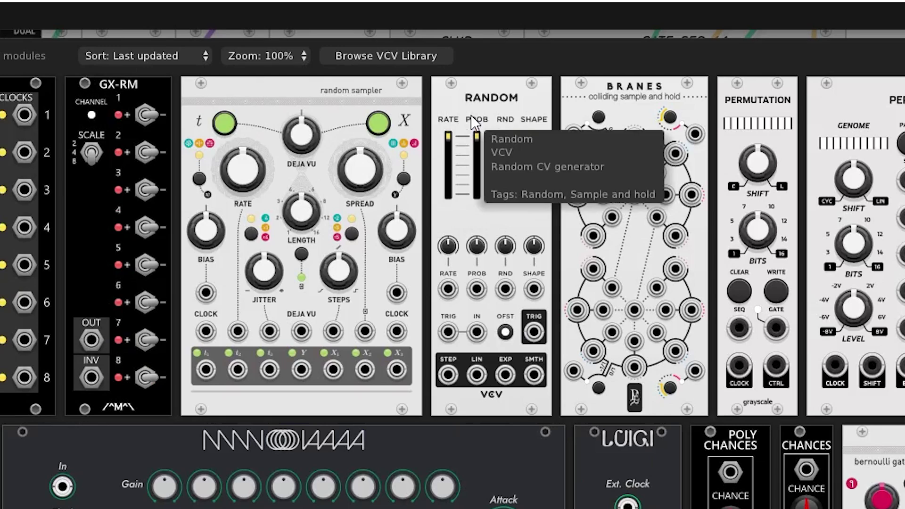
click(478, 112)
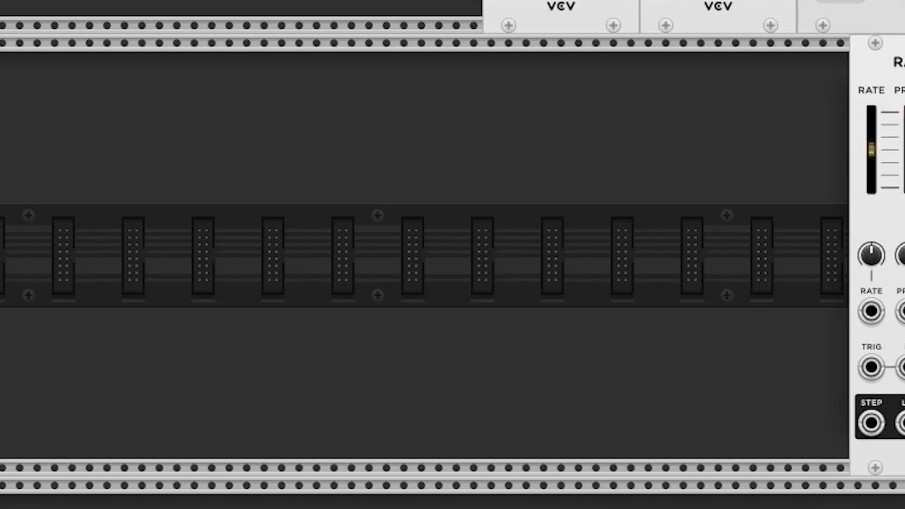
drag(895, 95, 228, 59)
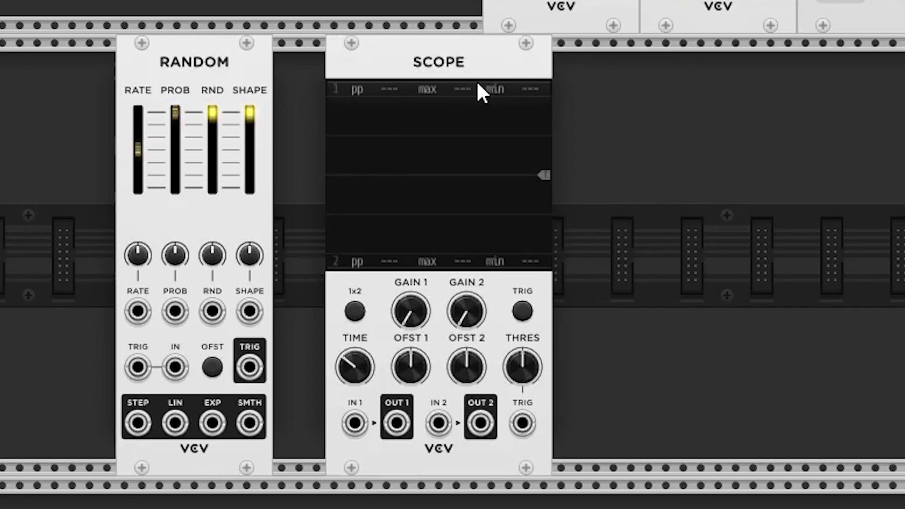
Butt the Scope against Random with SMTH patched into IN 1, and raise Random's rate to about 24 Hz.
drag(479, 90, 410, 95)
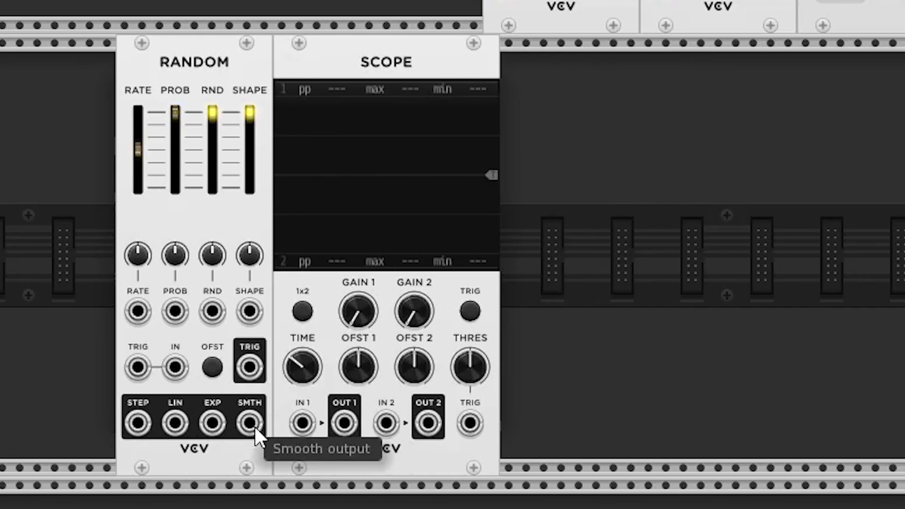
drag(250, 423, 309, 413)
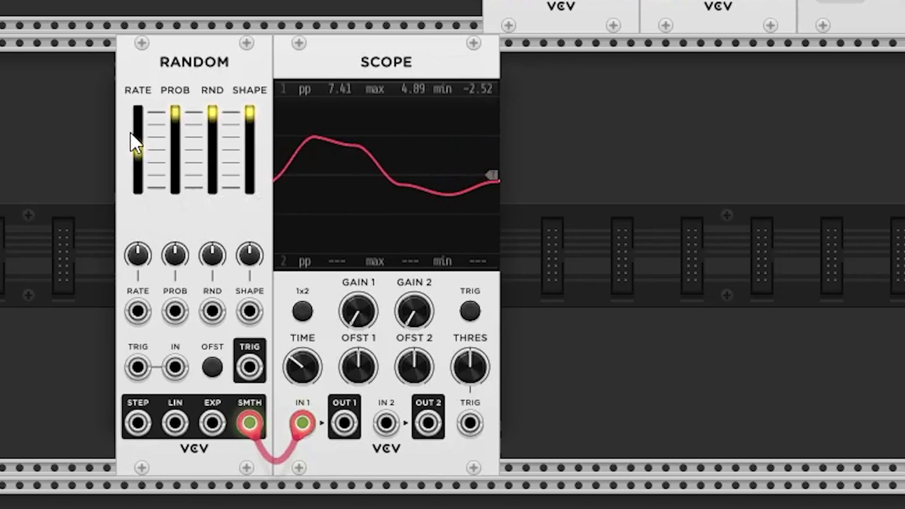
drag(137, 150, 138, 136)
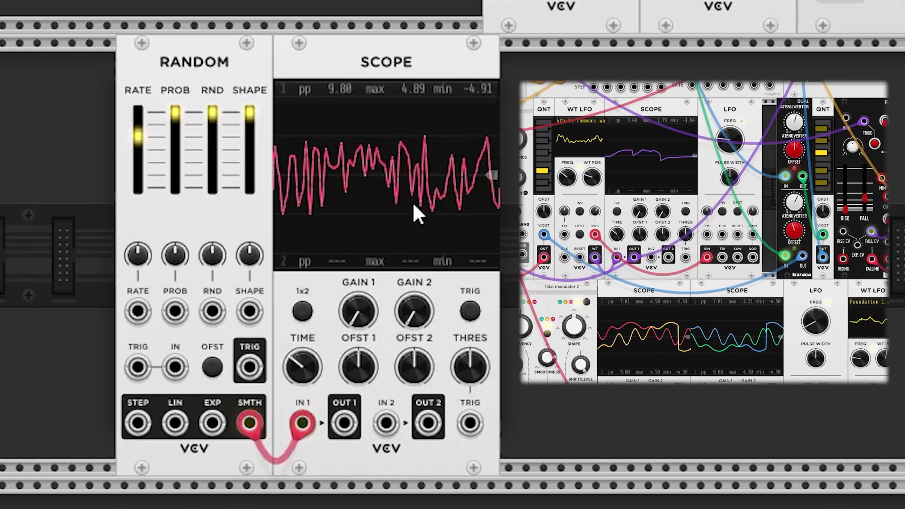
Select Random and its Scope together and shift them along the row beneath the two LFOs.
drag(375, 62, 357, 77)
drag(532, 165, 120, 201)
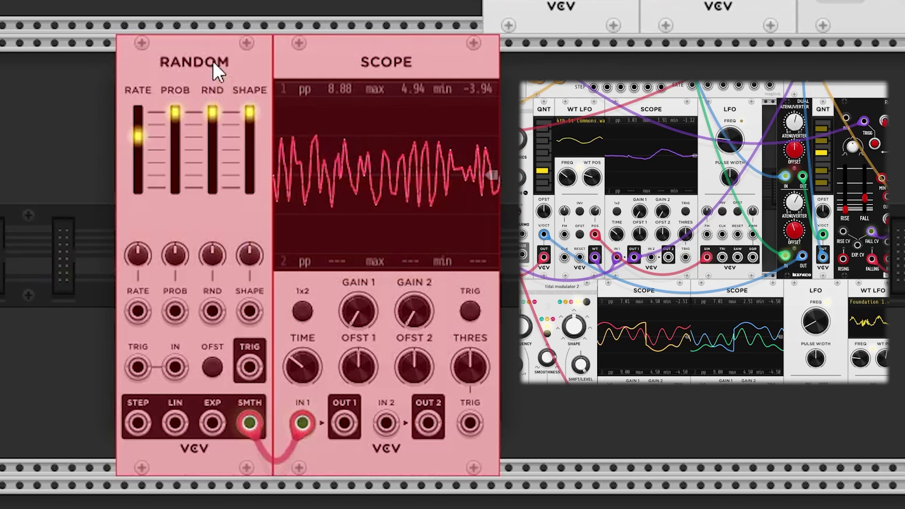
drag(213, 61, 515, 65)
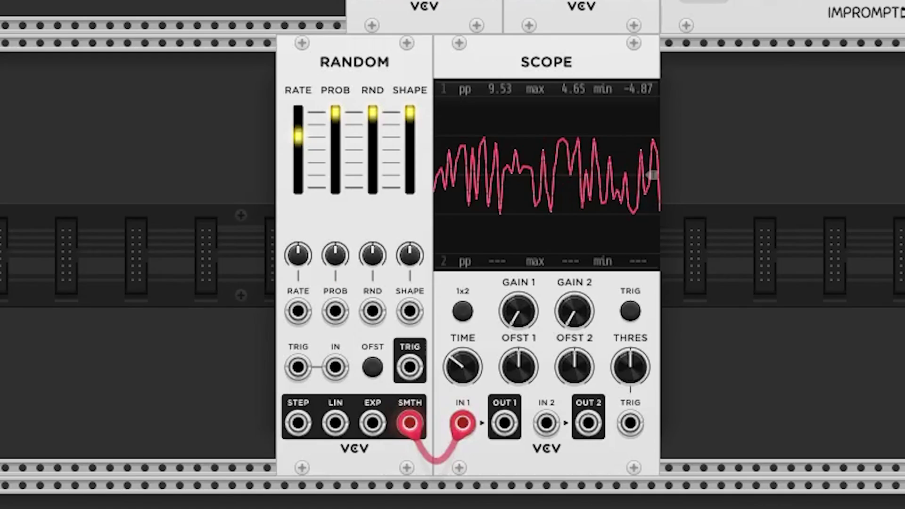
Patch the GATE-SEQ-64's fourth gate output into Random's TRIG input and lower Random's Shape to its minimum.
mouse_move(19, 0)
mouse_down()
mouse_move(4, 495)
mouse_move(292, 373)
mouse_up()
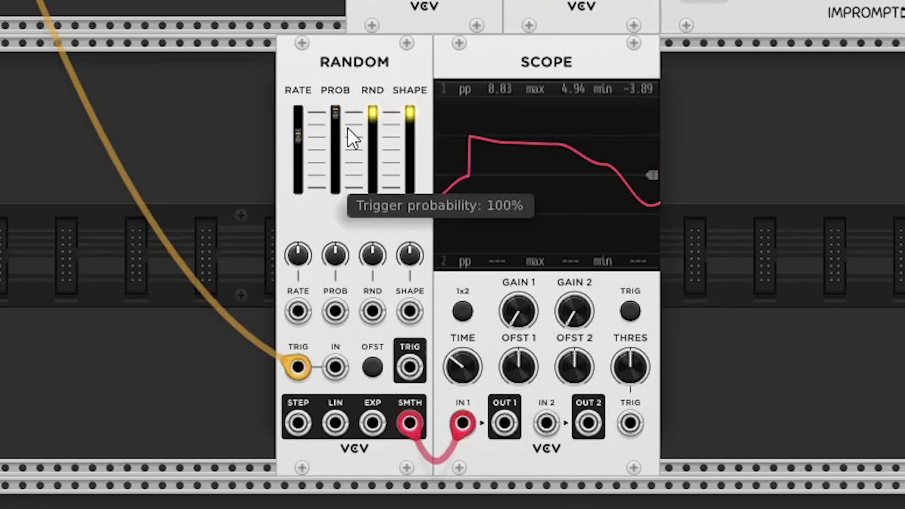
drag(409, 113, 409, 188)
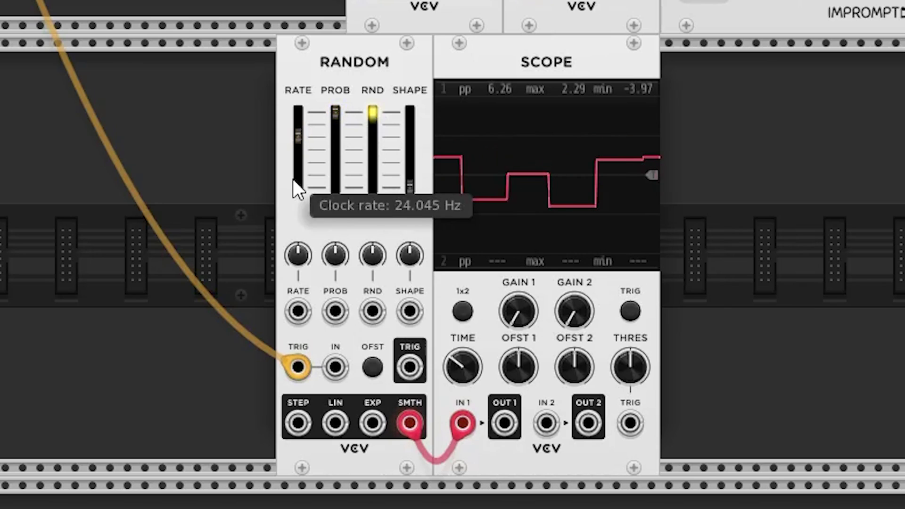
Move Random and its Scope along the row until the pair ends where the two LFOs above begin.
drag(678, 172, 19, 71)
click(624, 257)
scroll(624, 257, up, 5)
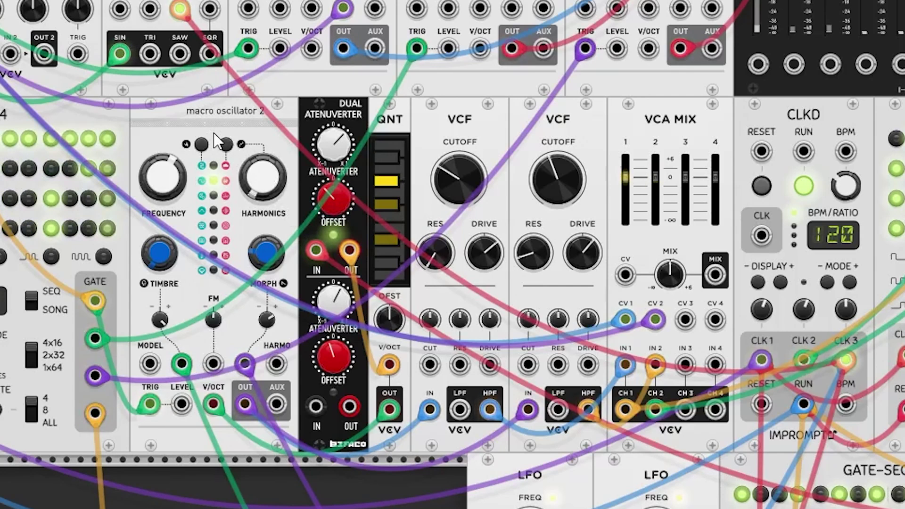
Patch OUT 1 of Random's Scope into the macro oscillator's HARMO input and enable Random's offset.
drag(262, 178, 263, 142)
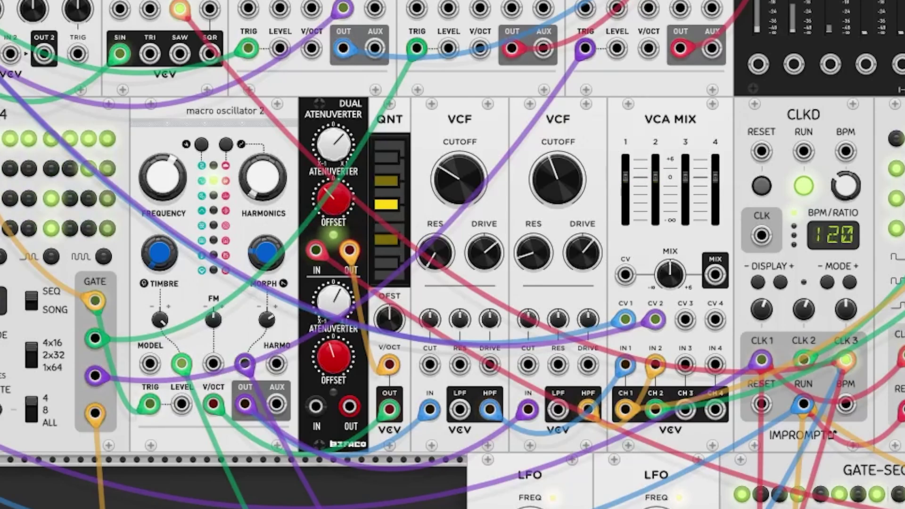
drag(171, 508, 278, 367)
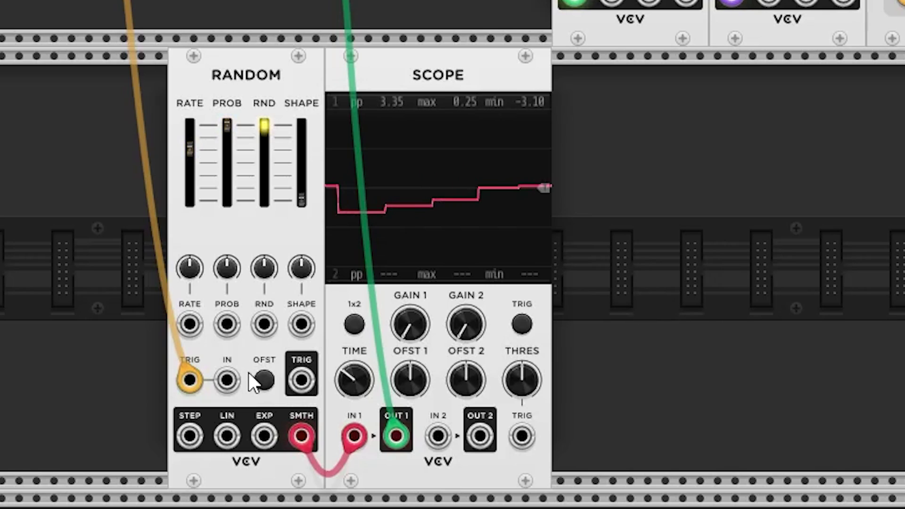
click(264, 380)
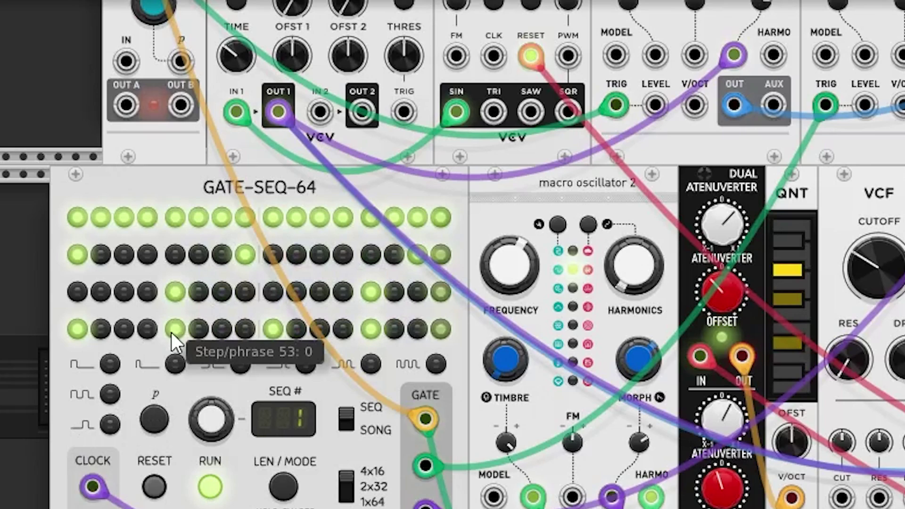
Toggle the thirteenth step in the GATE-SEQ-64's fourth row and raise Random's clock rate.
click(372, 329)
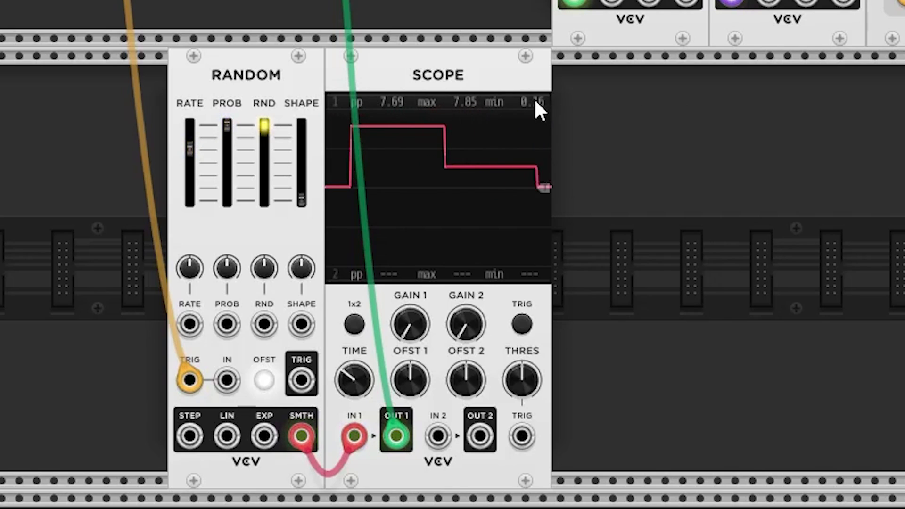
mouse_move(190, 154)
drag(191, 154, 191, 130)
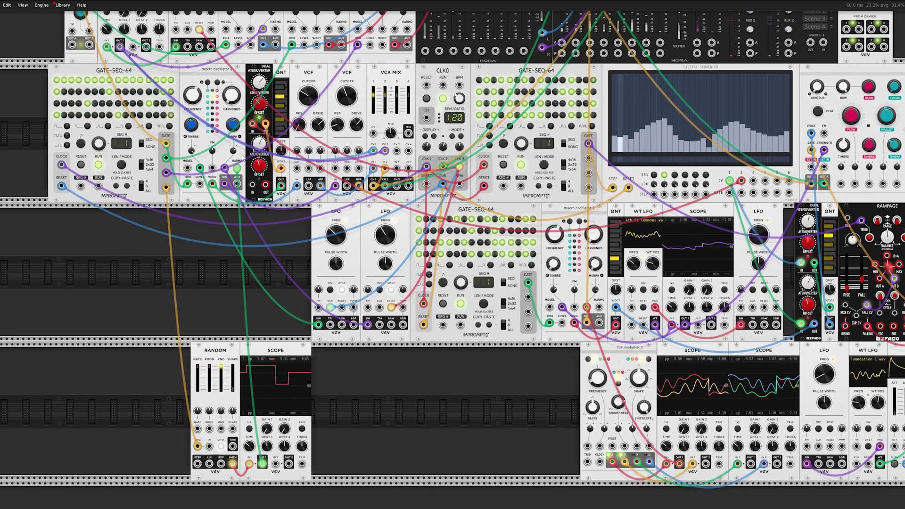
Select Random and its Scope and move the pair up a row, directly beneath the GATE-SEQ-64 that triggers Random.
drag(362, 399, 301, 392)
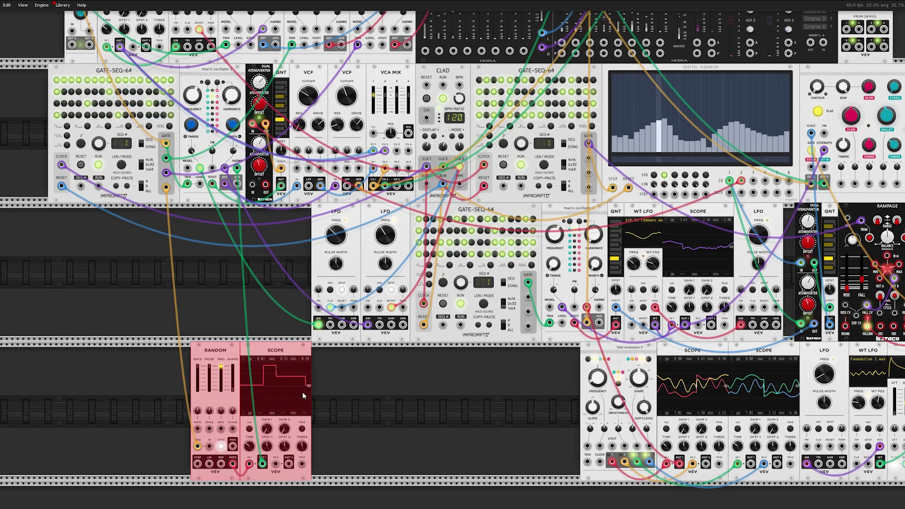
drag(283, 351, 152, 211)
click(212, 296)
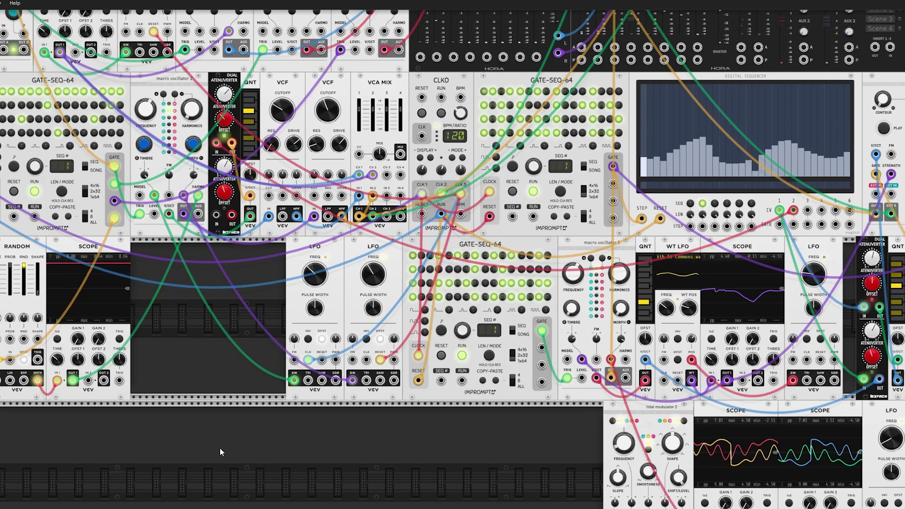
Duplicate the macro oscillator 2 and place the copy in the empty lowest row beneath the original.
scroll(432, 95, up, 3)
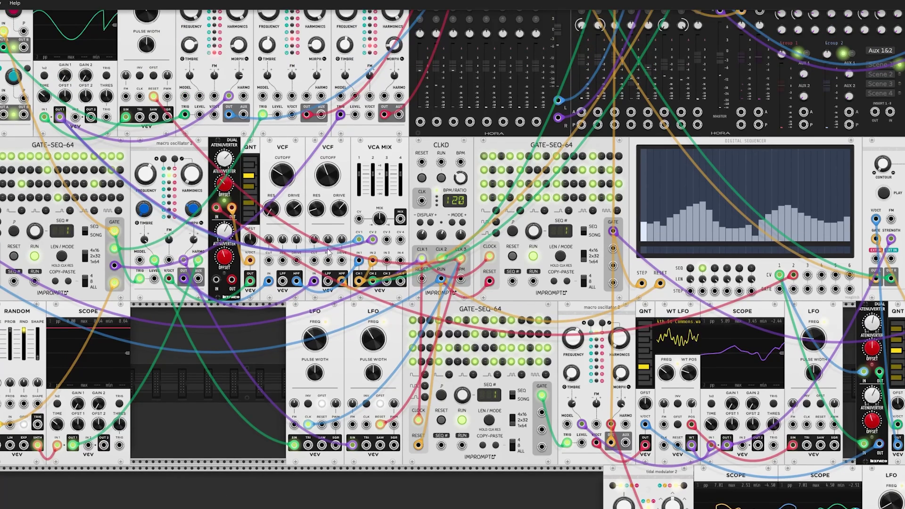
key(ctrl+d)
scroll(176, 149, down, 5)
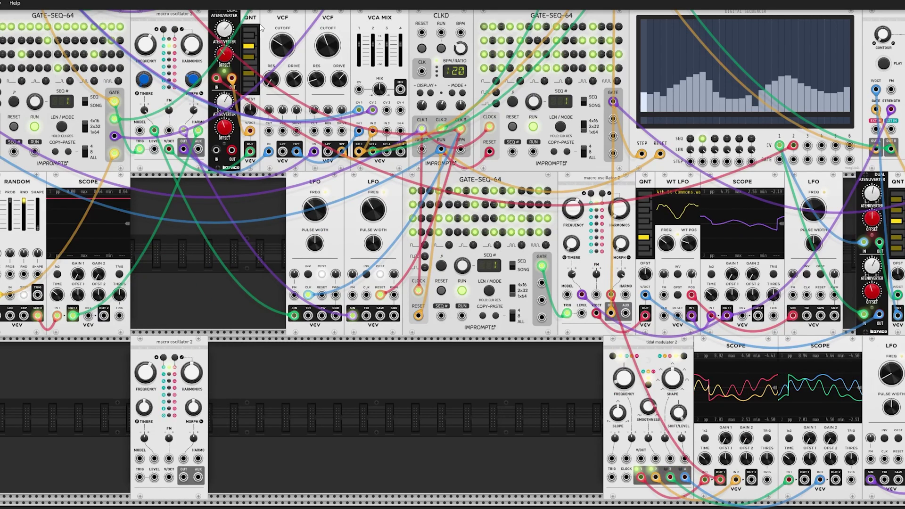
Duplicate the Dual Atenuverter and QNT pair and place the copies beside the macro oscillator 2 copy in the lowest row.
drag(238, 212, 222, 147)
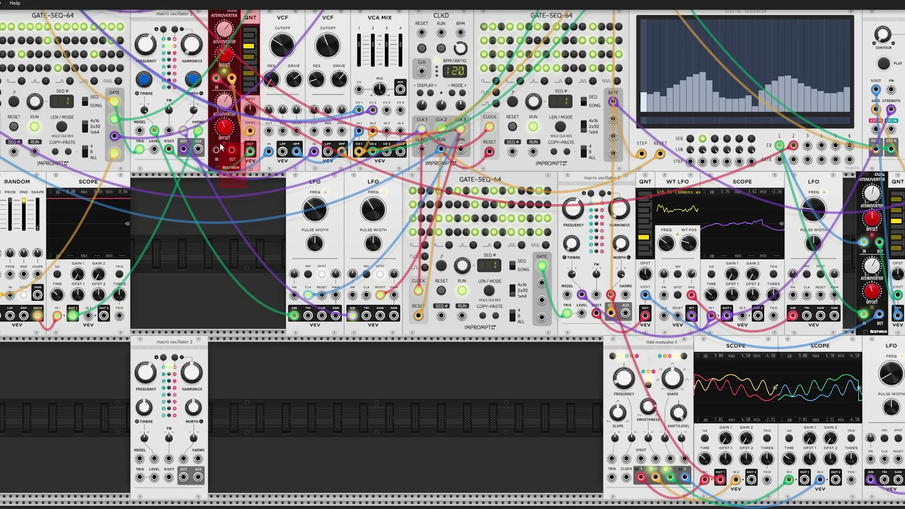
key(ctrl+d)
click(329, 404)
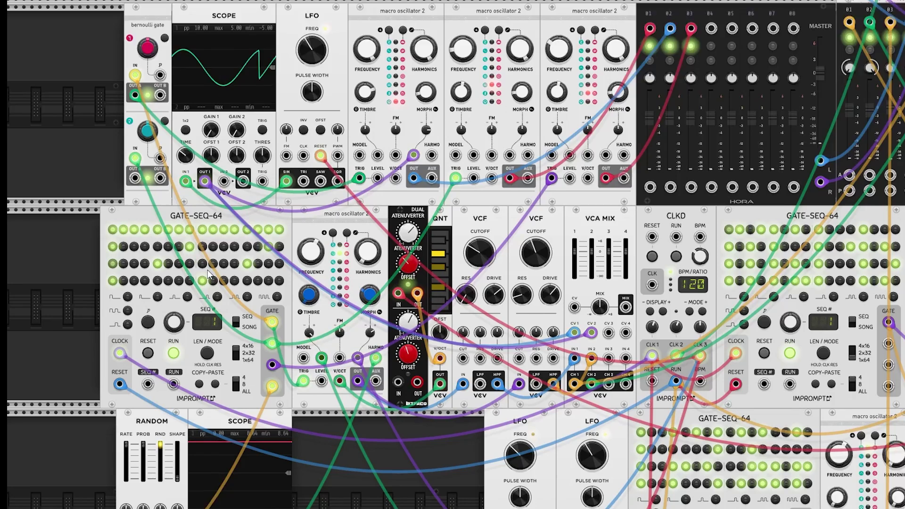
Patch the digital sequencer's third CV output through the copied Dual Atenuverter and QNT into the copied macro oscillator's V/OCT input.
scroll(209, 274, down, 6)
drag(135, 18, 278, 508)
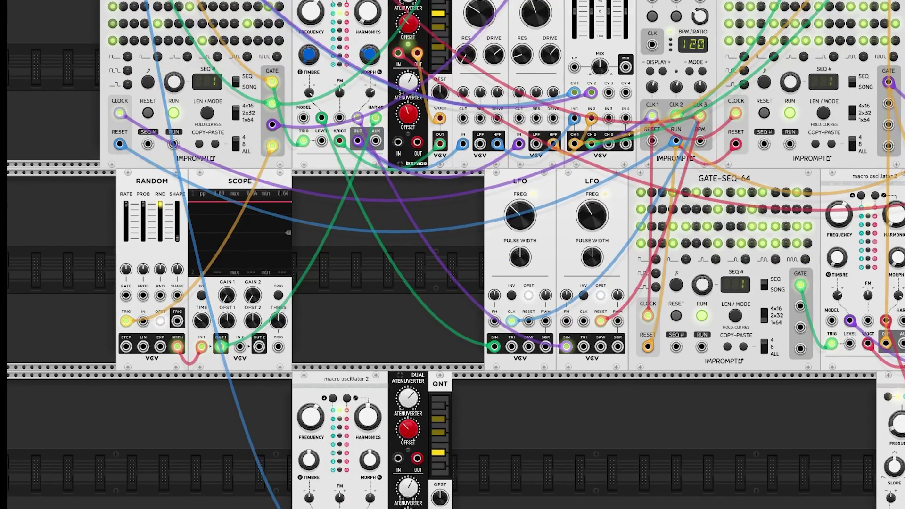
drag(493, 497, 349, 453)
drag(341, 375, 358, 379)
click(612, 472)
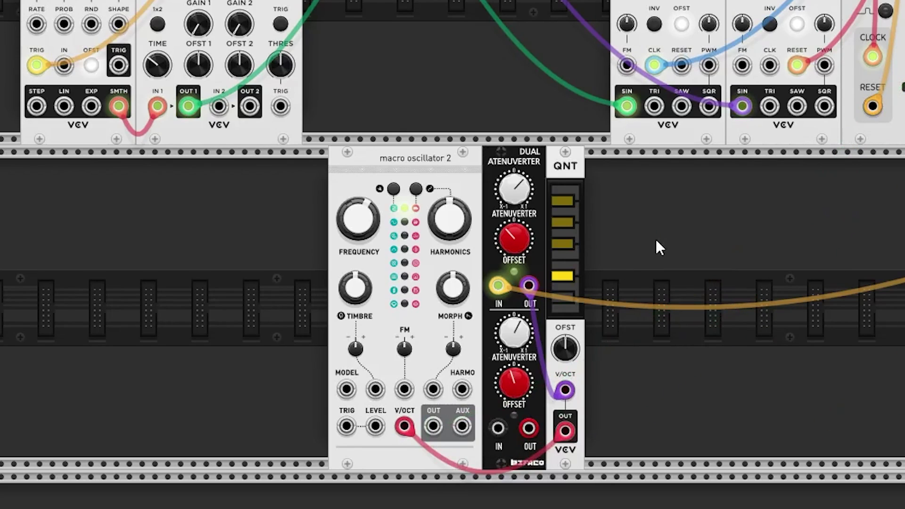
Shift the copied oscillator group along its row and add VCA and ADSR modules directly after its QNT.
drag(659, 247, 301, 178)
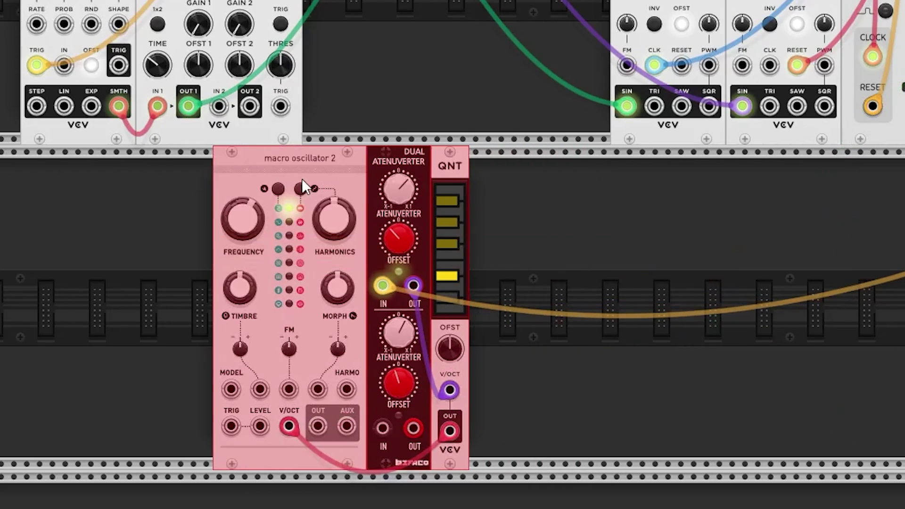
click(598, 206)
right_click(598, 207)
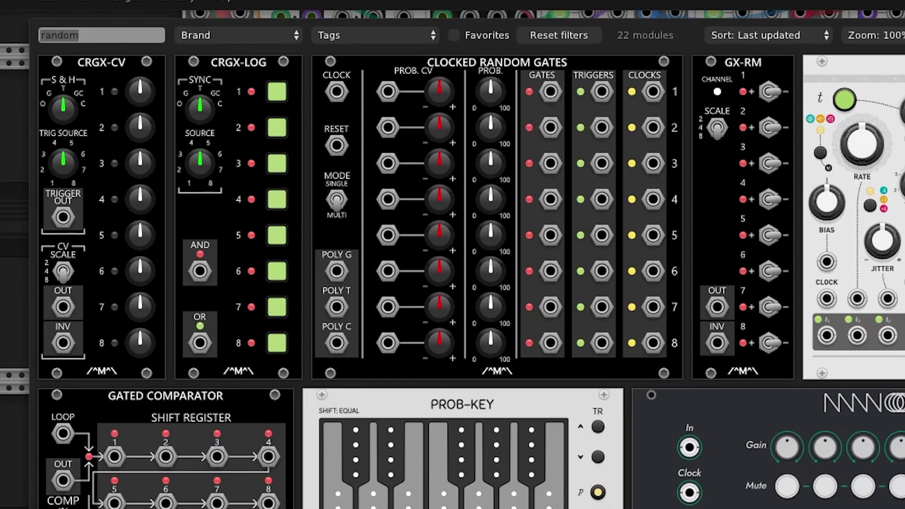
text(vca)
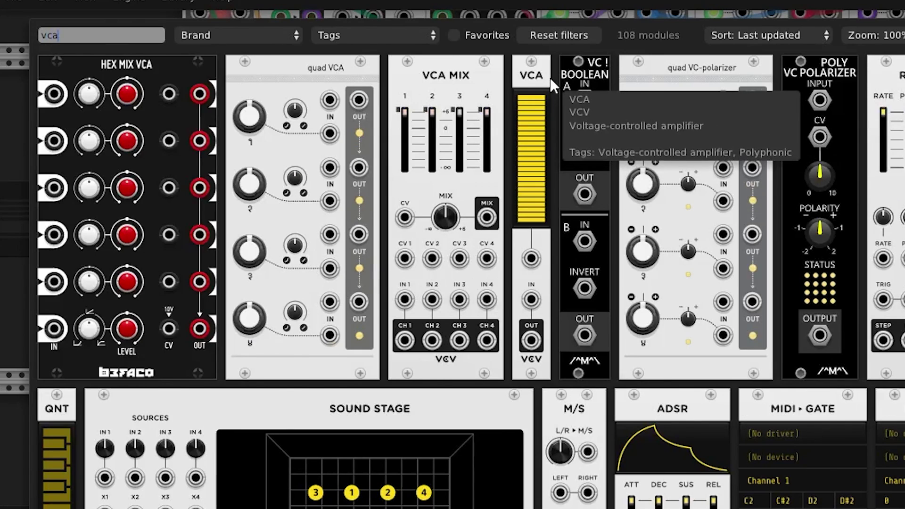
click(551, 80)
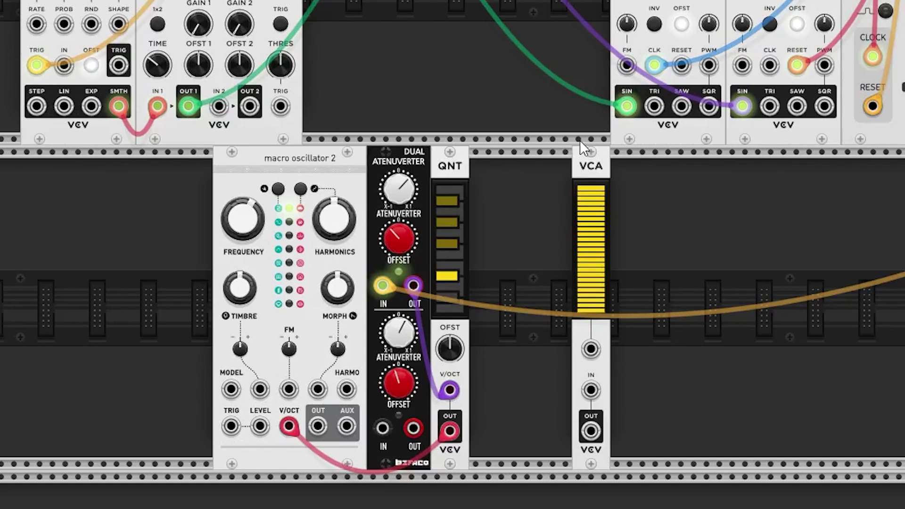
drag(580, 147, 490, 204)
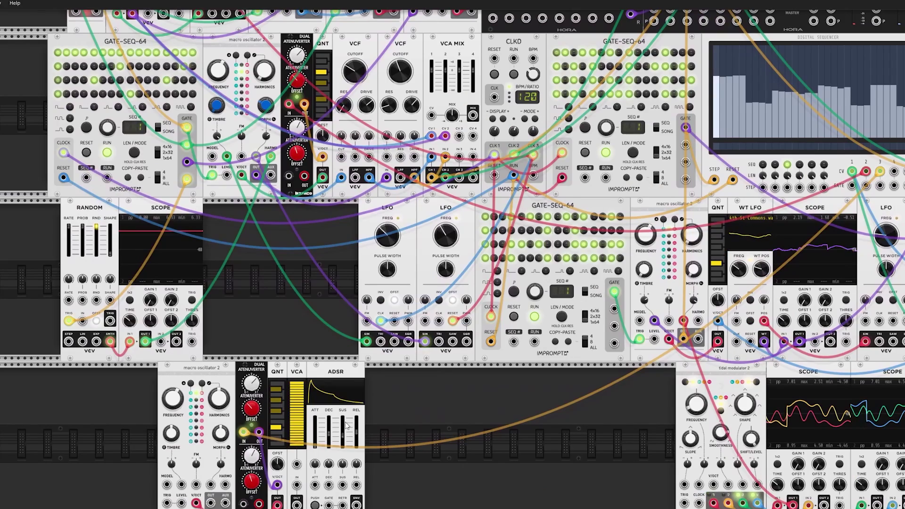
Patch the second Bernoulli gate's OUT A into the ADSR's GATE, the envelope into the VCA's CV, and the oscillator's OUT into the VCA's IN.
scroll(346, 425, up, 5)
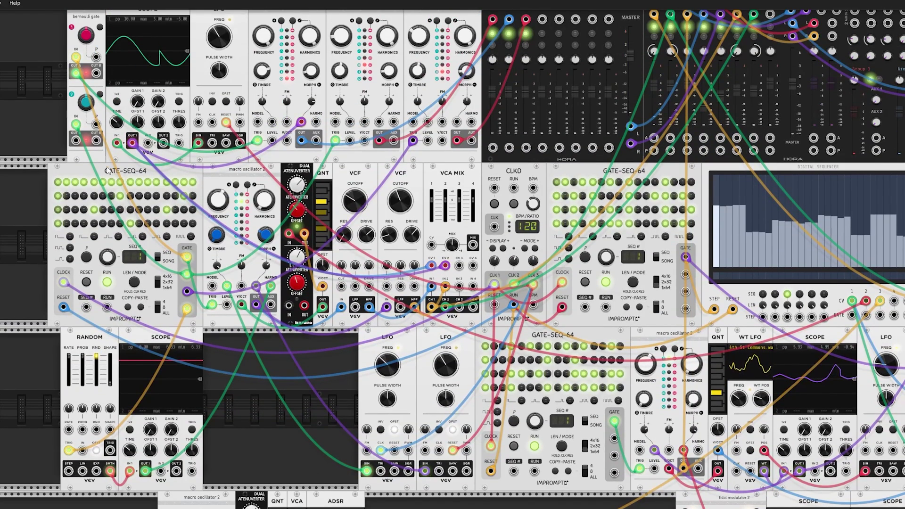
drag(74, 143, 327, 508)
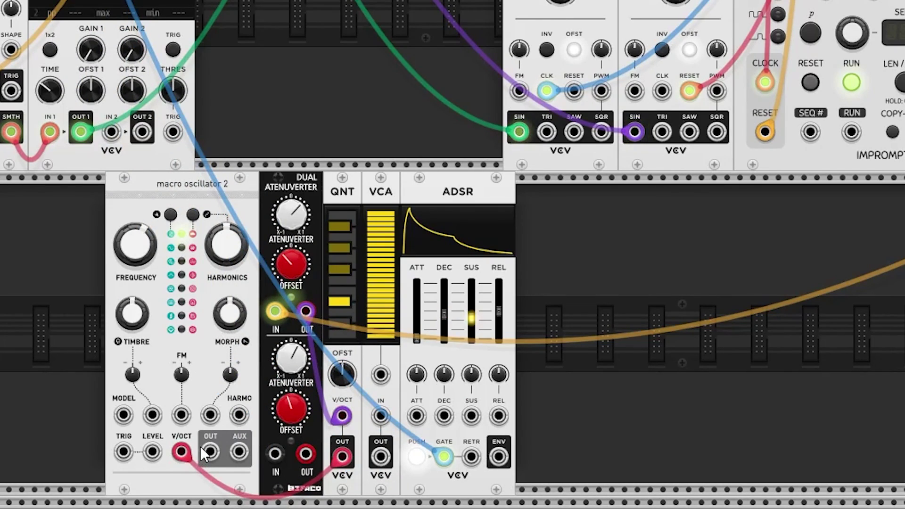
drag(202, 449, 380, 413)
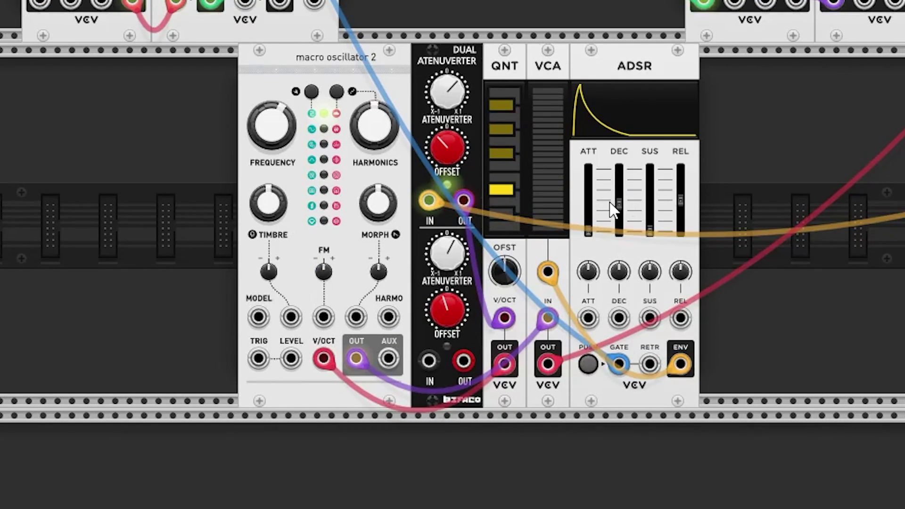
Shape the ADSR envelope by adjusting its decay and release and lengthening its attack.
drag(611, 207, 611, 205)
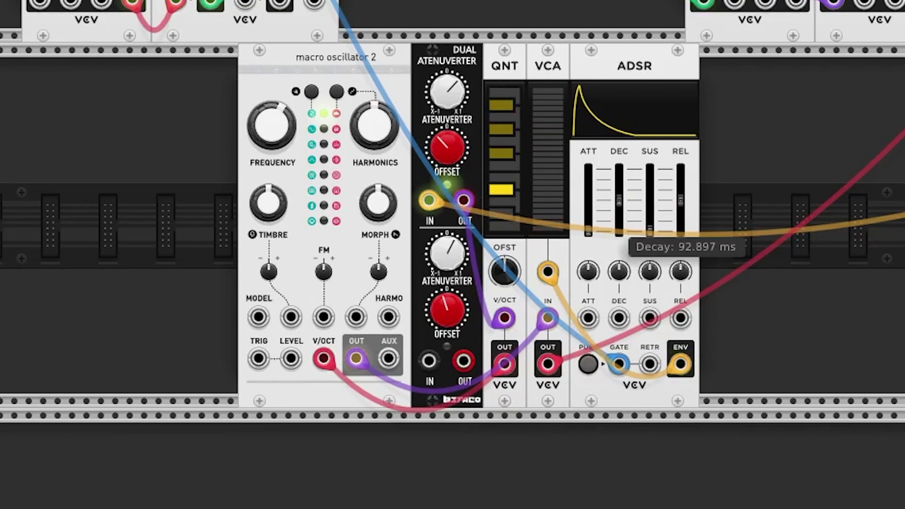
drag(677, 202, 680, 205)
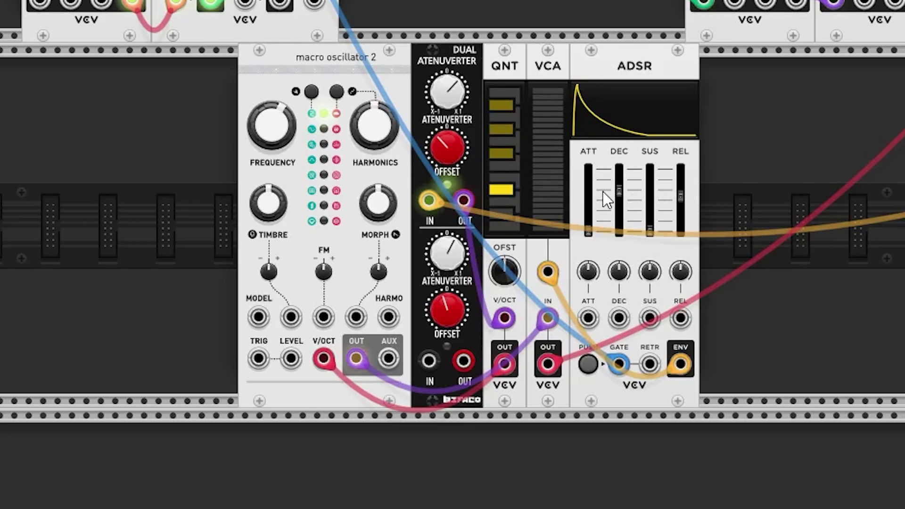
drag(617, 191, 617, 188)
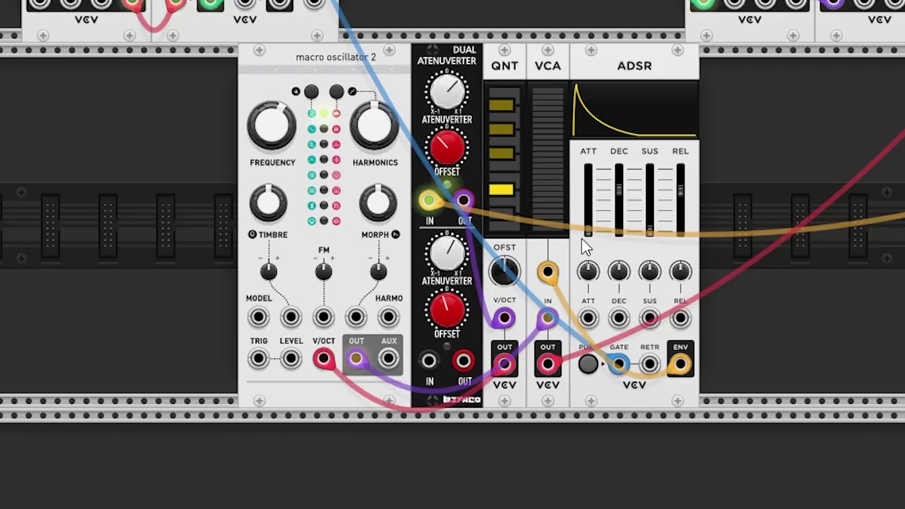
drag(588, 230, 588, 203)
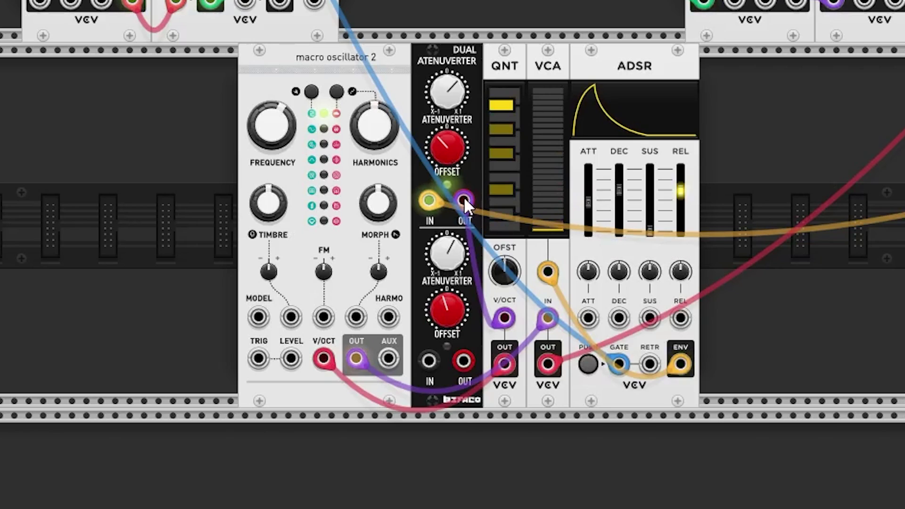
Raise the copied Dual Atenuverter's first offset slightly and lengthen the ADSR's release and decay, setting the decay to 1137.6 ms.
drag(450, 161, 450, 156)
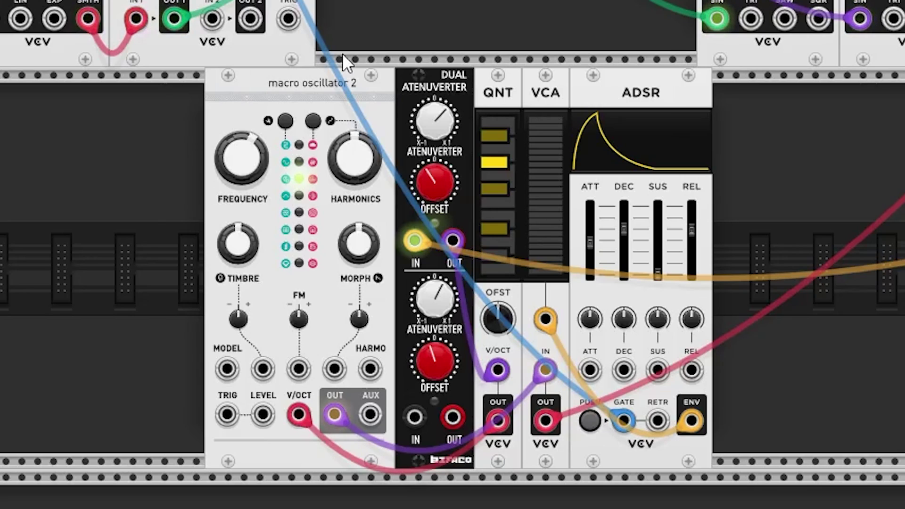
drag(691, 230, 691, 217)
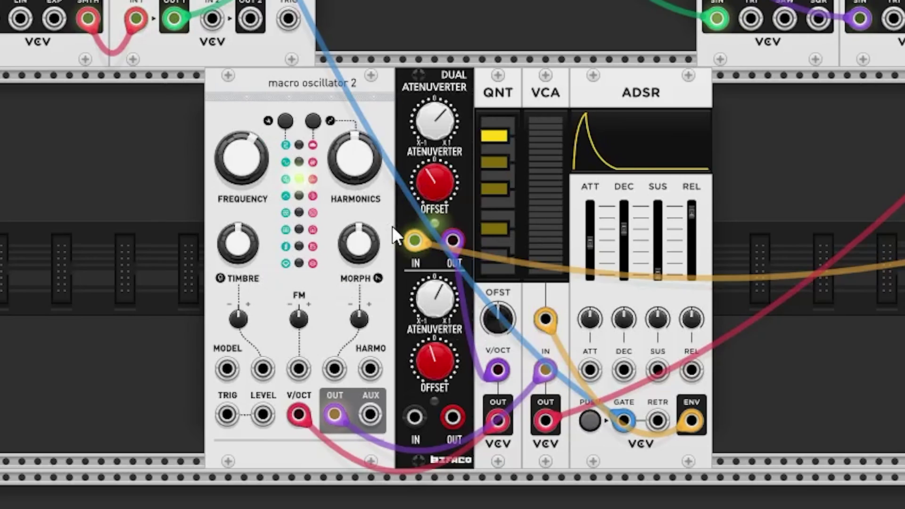
drag(623, 229, 623, 221)
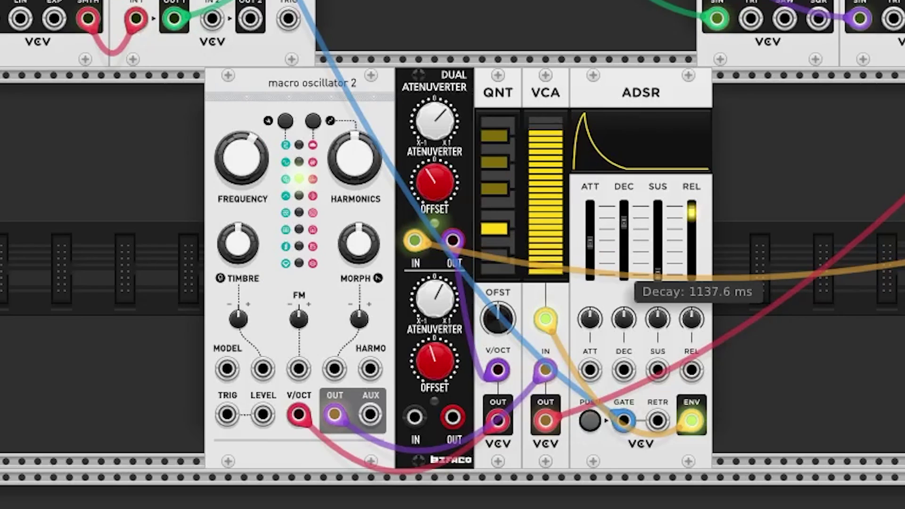
Adjust the copied macro oscillator's harmonics and morph slightly and turn its timbre well down.
drag(354, 158, 355, 151)
mouse_move(358, 266)
mouse_down()
mouse_move(357, 302)
mouse_move(357, 248)
mouse_up()
drag(238, 243, 238, 272)
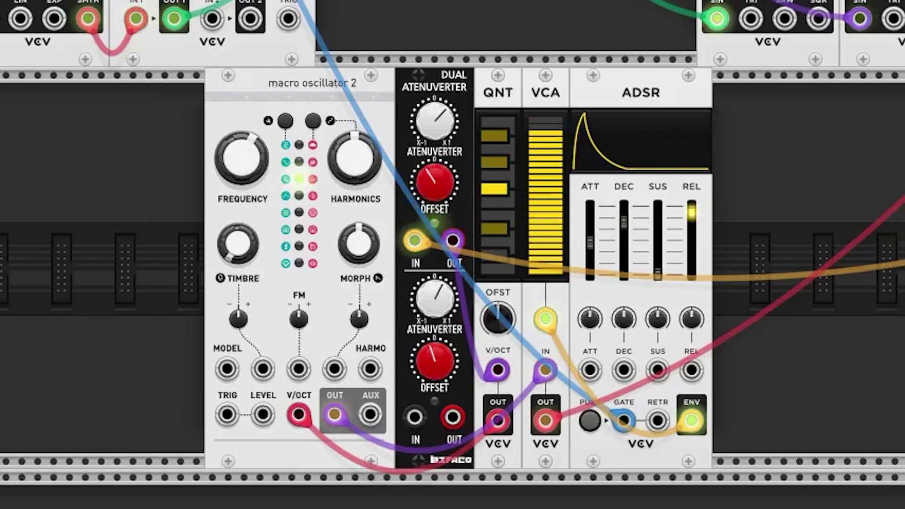
Try modulating the copied macro oscillator's timbre from OUT 1 of Random's Scope, and unplug that cable from the timbre input.
scroll(452, 255, up, 10)
scroll(452, 254, down, 9)
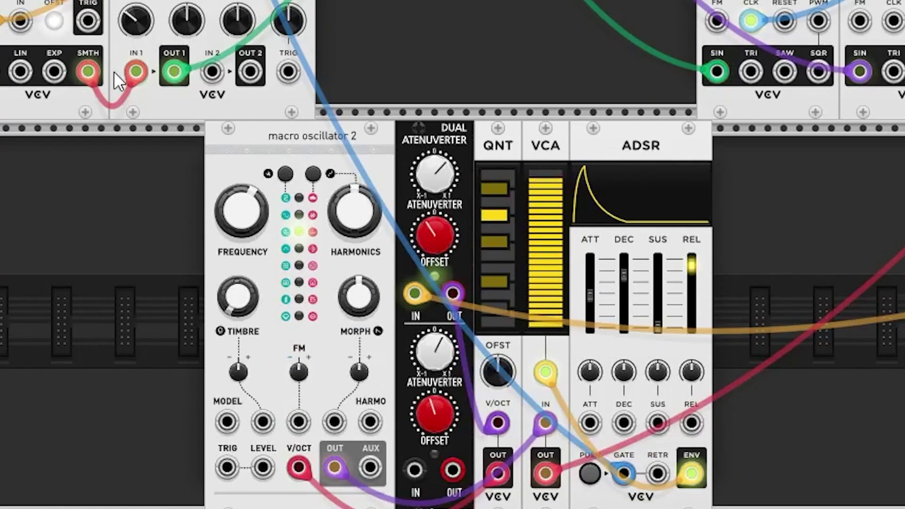
scroll(363, 480, down, 2)
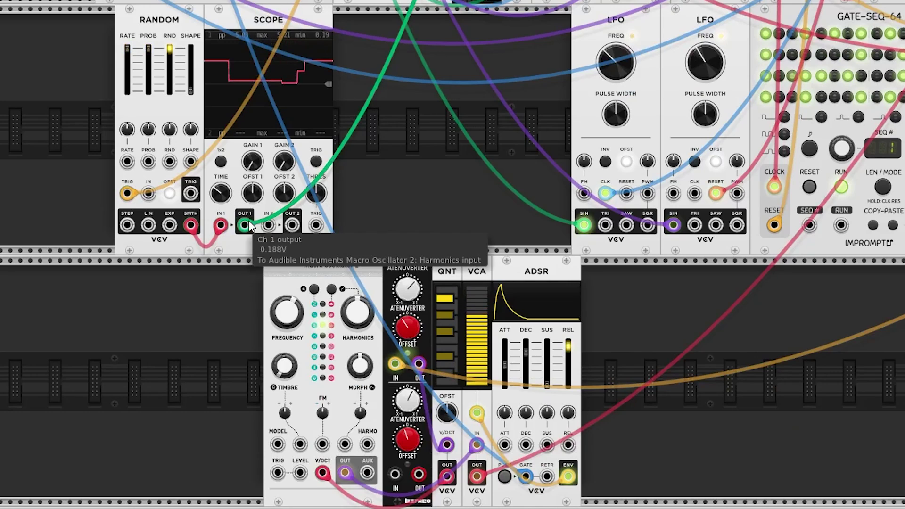
drag(244, 225, 302, 444)
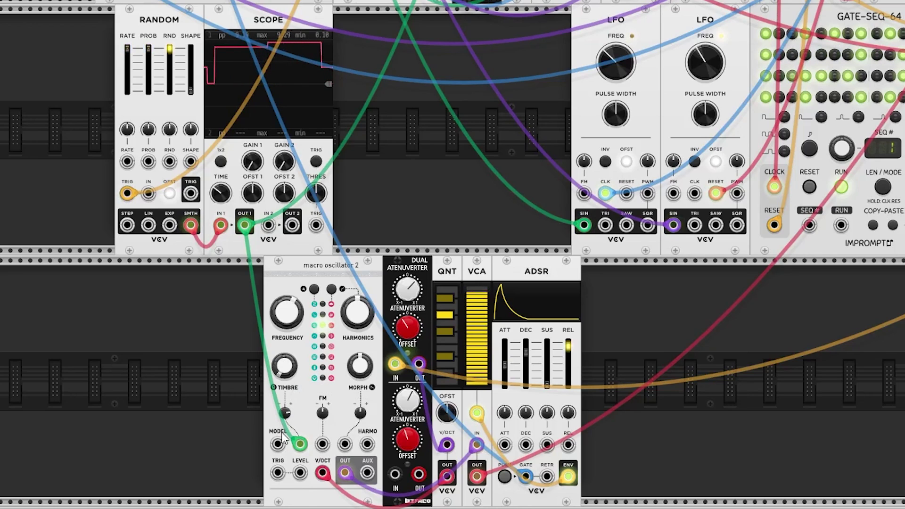
drag(300, 444, 189, 445)
Make room before the copied oscillator group and place an LFO and a Scope there, beneath Random and its Scope.
drag(657, 318, 383, 286)
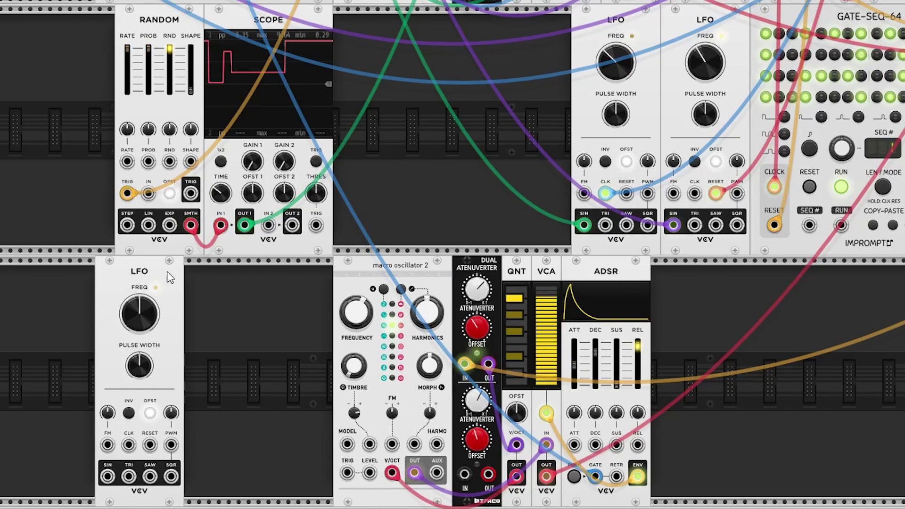
drag(115, 286, 265, 286)
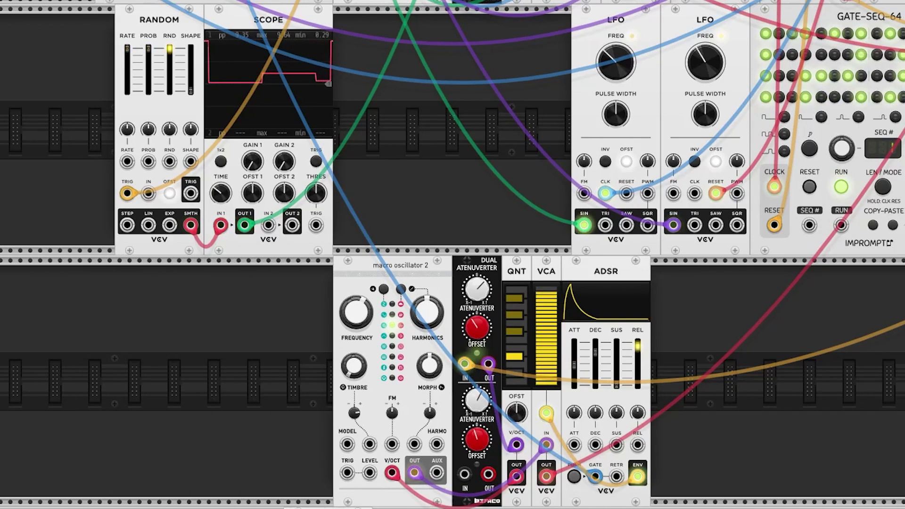
drag(249, 478, 123, 462)
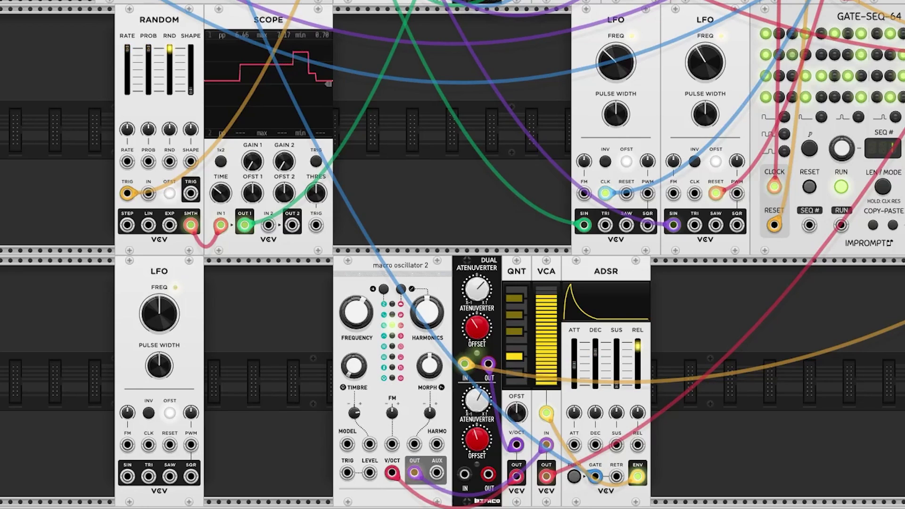
drag(452, 2, 224, 289)
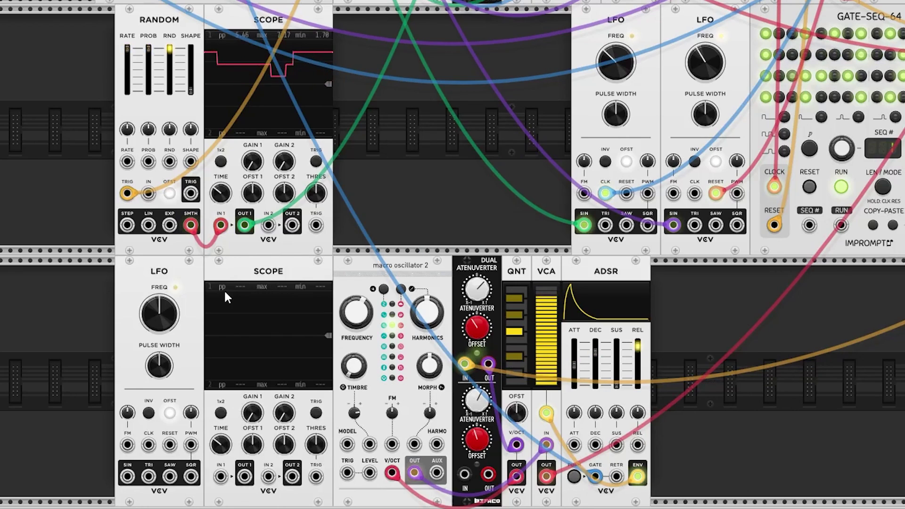
Patch the new LFO's SIN output through the new Scope into the copied oscillator's timbre input and slow the LFO.
mouse_move(123, 476)
mouse_down()
mouse_move(282, 490)
mouse_move(369, 446)
mouse_up()
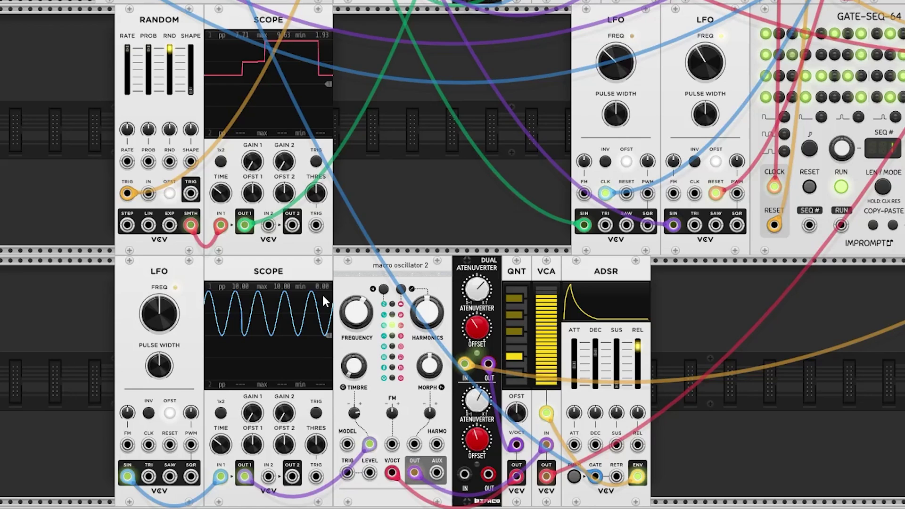
drag(159, 313, 176, 325)
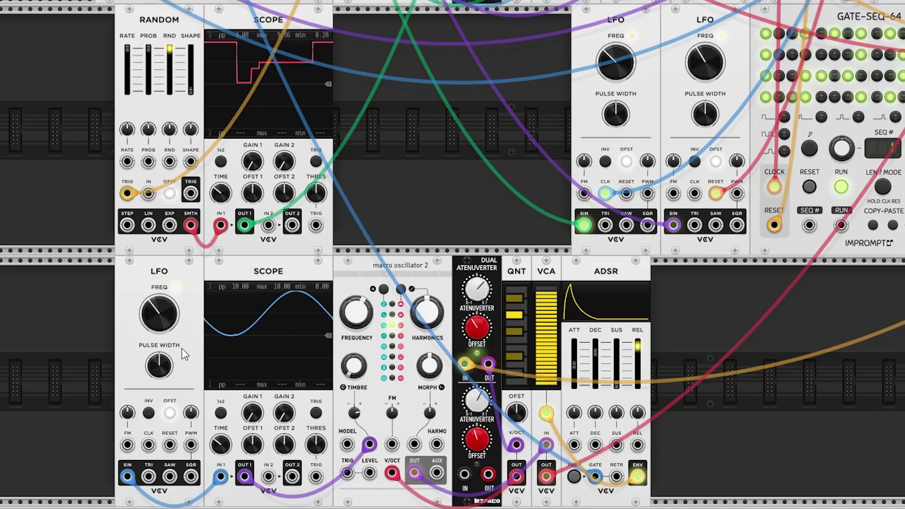
Patch OUT 1 of Random's Scope into the new LFO's FM input, setting its frequency to 0.17255 Hz and frequency modulation to 62.4%.
drag(244, 225, 127, 443)
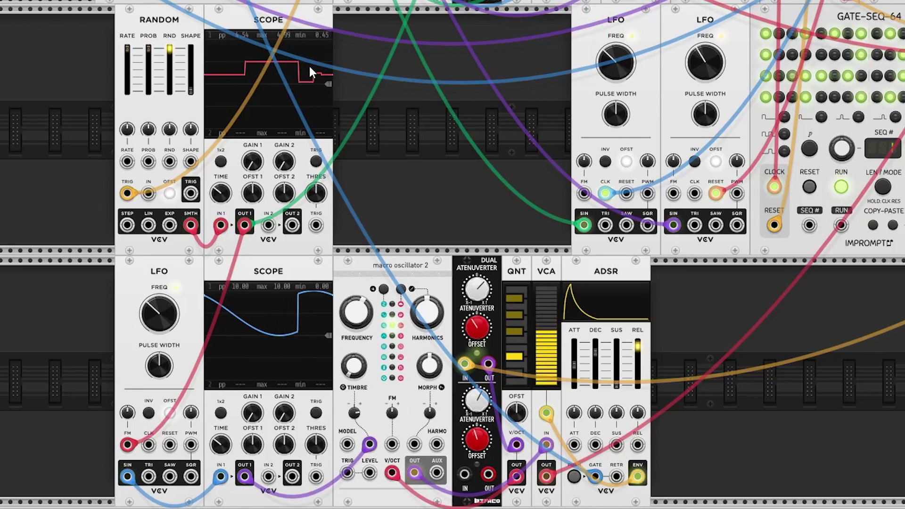
mouse_move(147, 306)
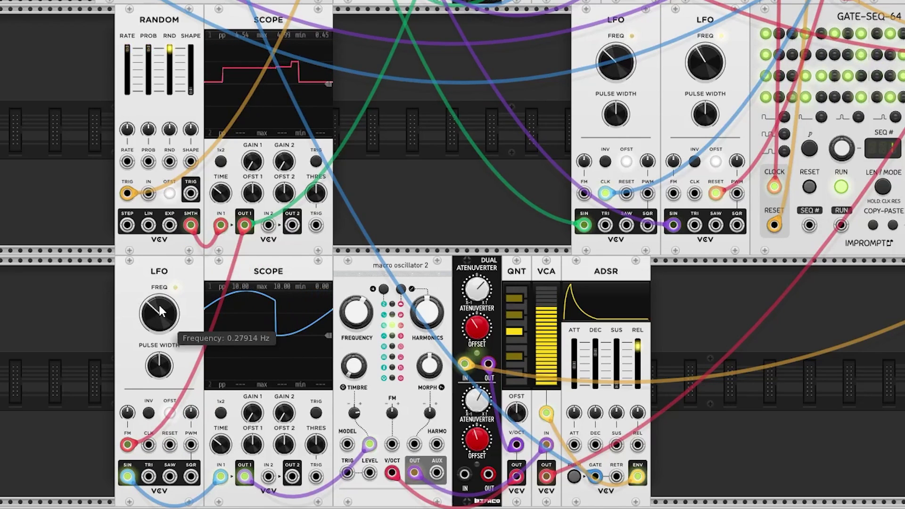
drag(156, 303, 155, 308)
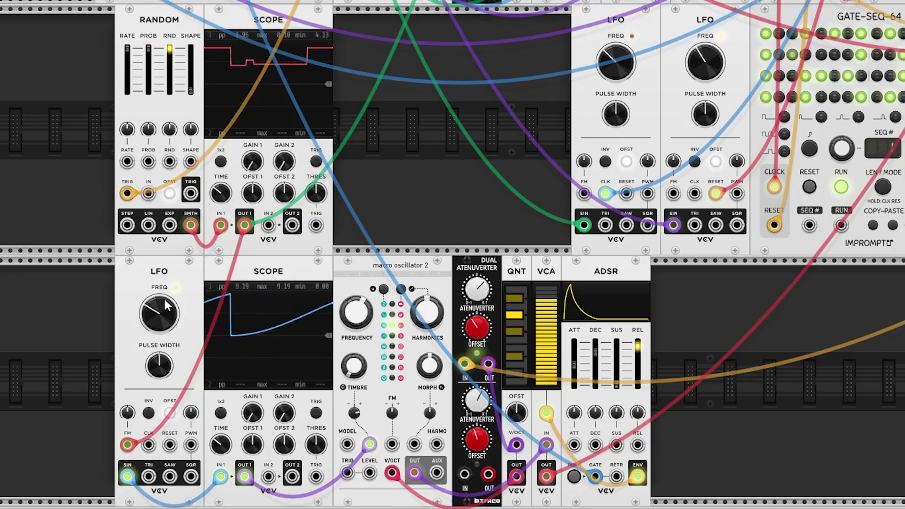
mouse_move(128, 419)
drag(128, 419, 128, 415)
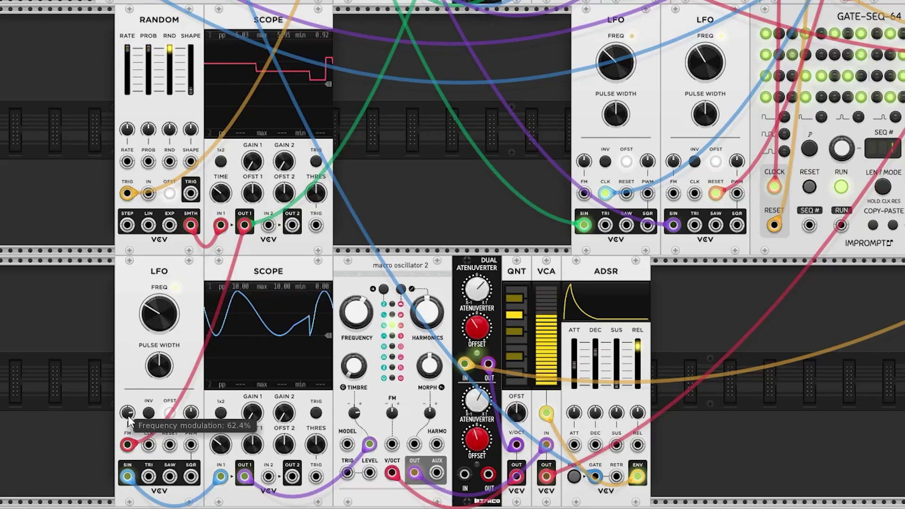
scroll(141, 417, up, 4)
scroll(163, 419, down, 4)
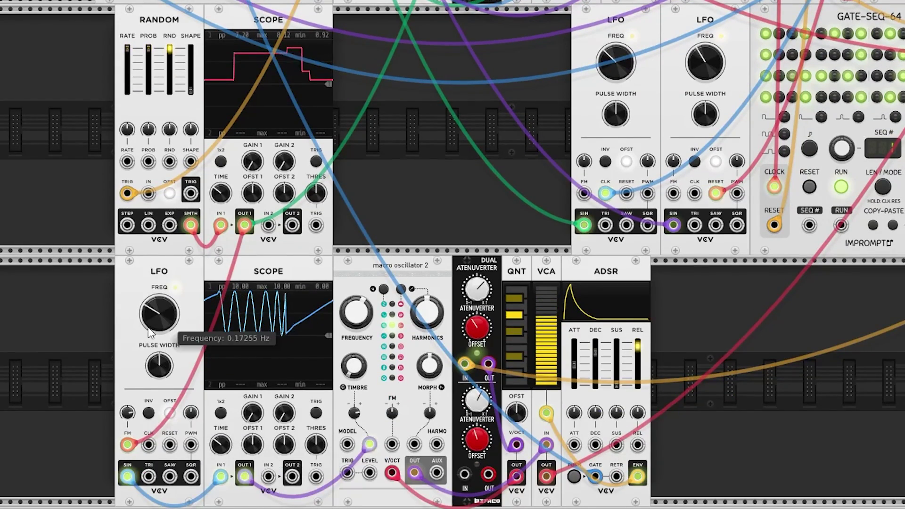
scroll(146, 330, up, 2)
scroll(144, 336, down, 3)
scroll(279, 354, up, 4)
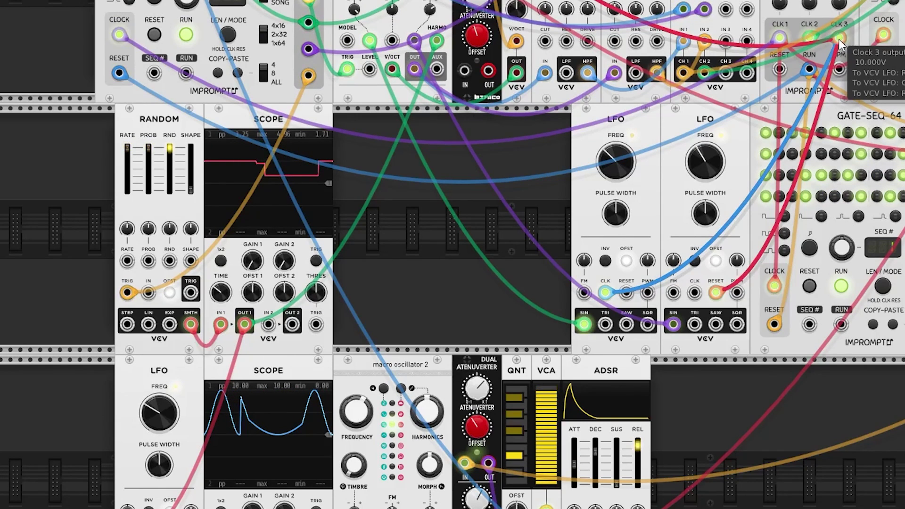
Patch CLKD's CLK 3 output into the CLK input of the LFO beneath Random and adjust that LFO's FM amount.
drag(839, 38, 148, 444)
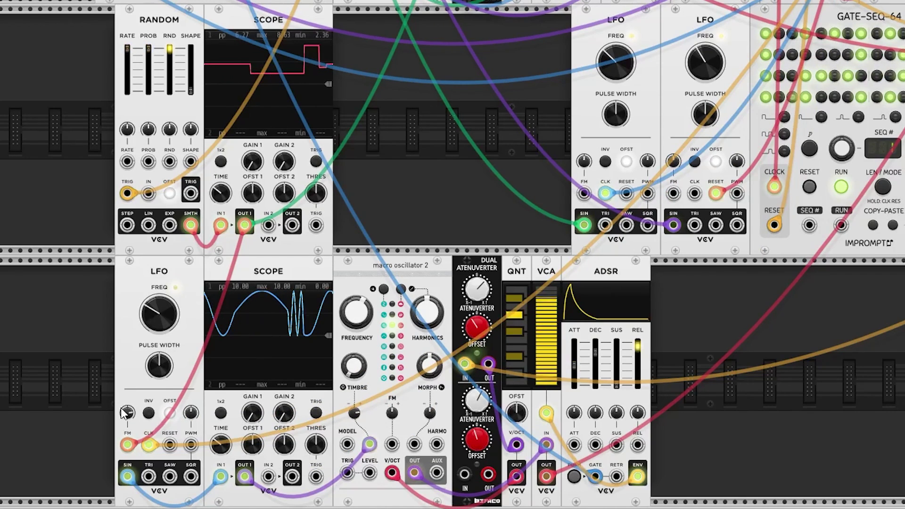
drag(125, 409, 125, 398)
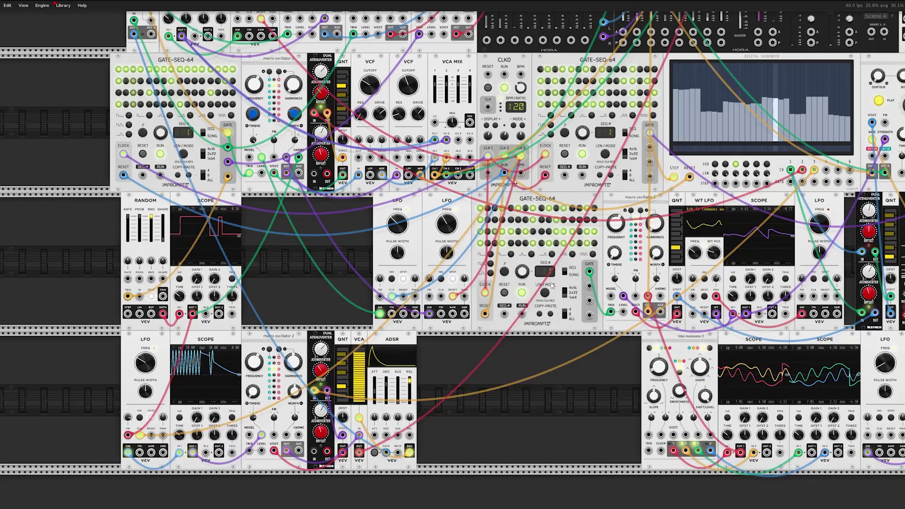
scroll(552, 110, up, 5)
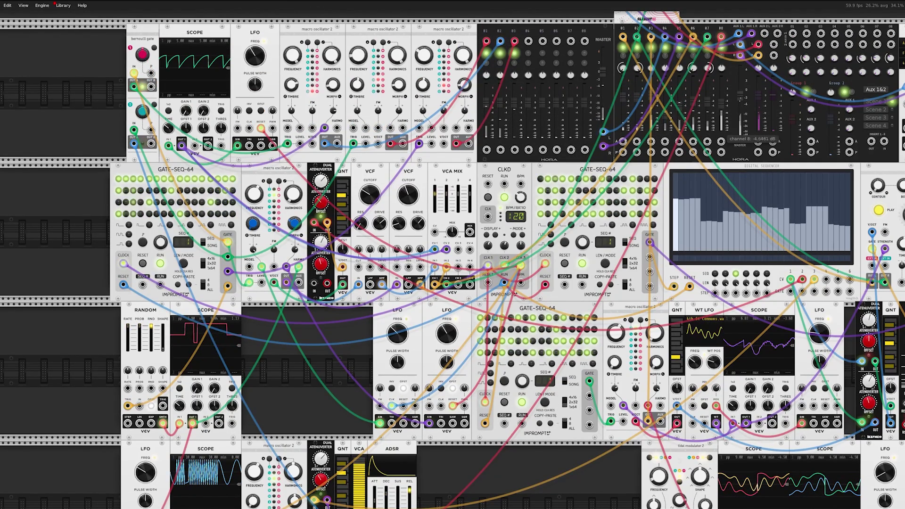
scroll(565, 217, down, 5)
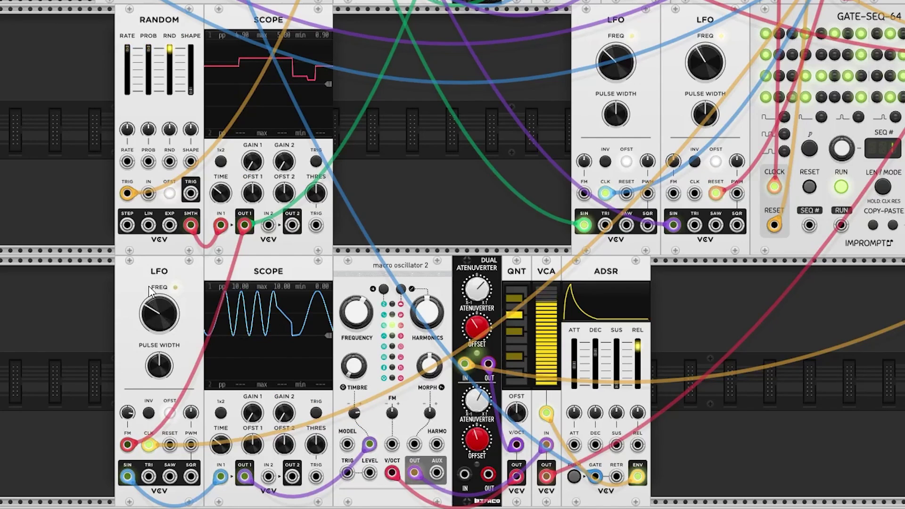
Speed up the LFO beneath Random until its wave fills the Scope, and bring its frequency back down to a slow rate.
drag(159, 314, 154, 303)
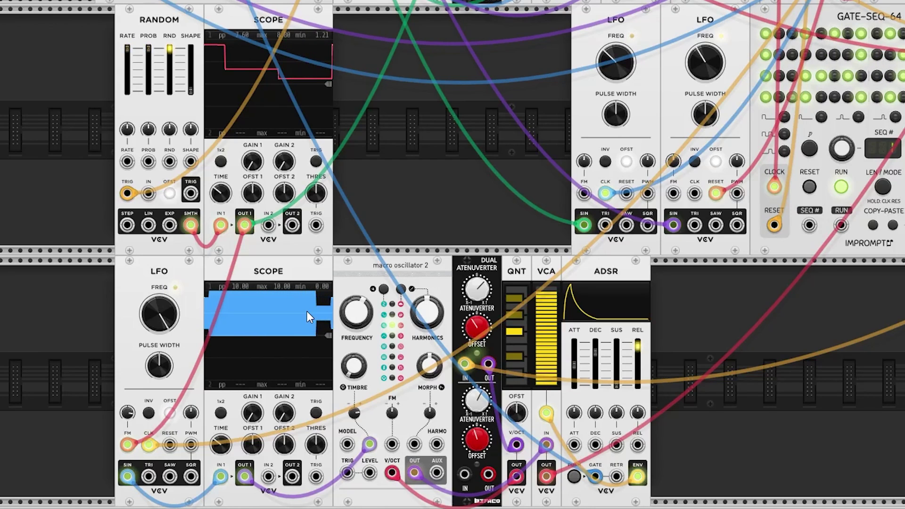
mouse_move(160, 314)
mouse_down()
mouse_move(159, 301)
mouse_move(159, 318)
mouse_up()
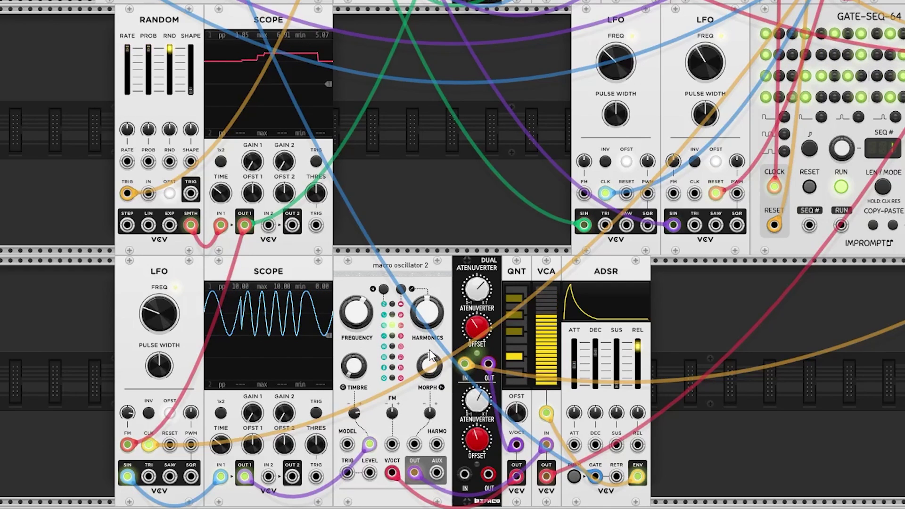
drag(426, 312, 426, 312)
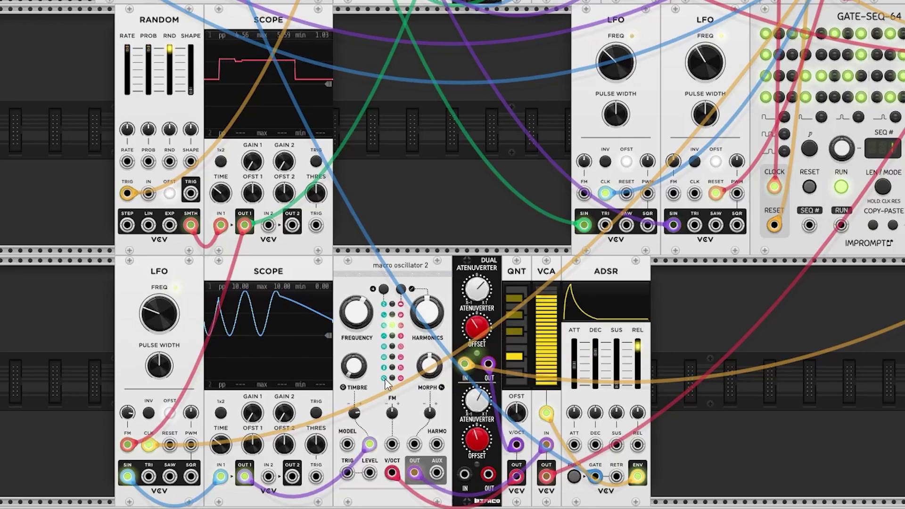
Add a VCV VCO beside the ADSR and patch its SIN output into the second channel input of the dual attenuverter.
mouse_move(630, 377)
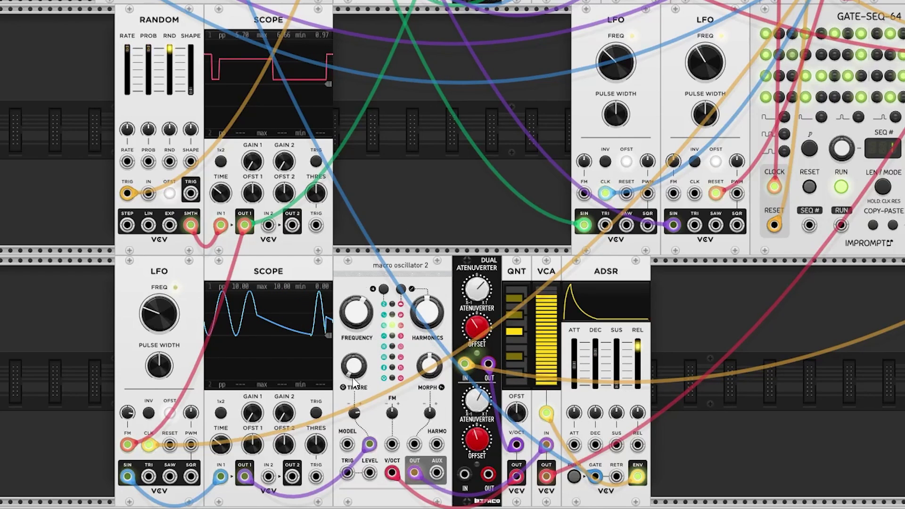
right_click(781, 335)
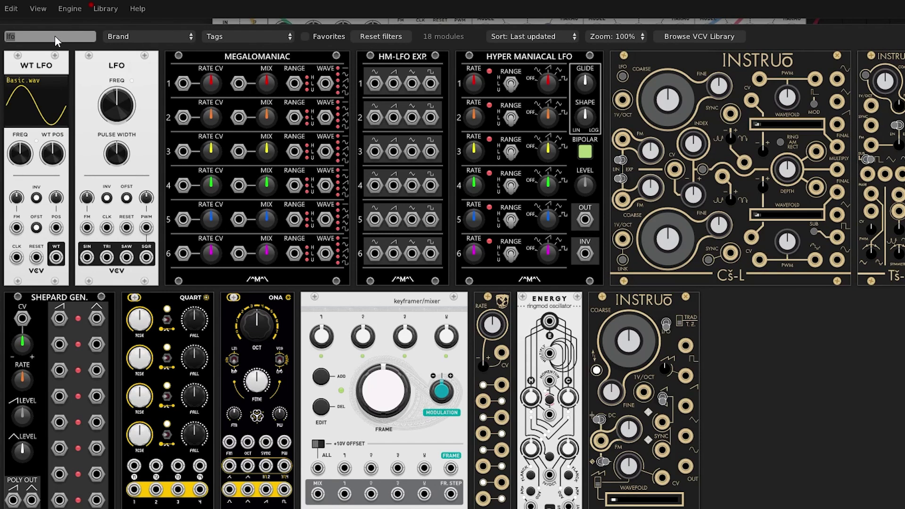
text(osc)
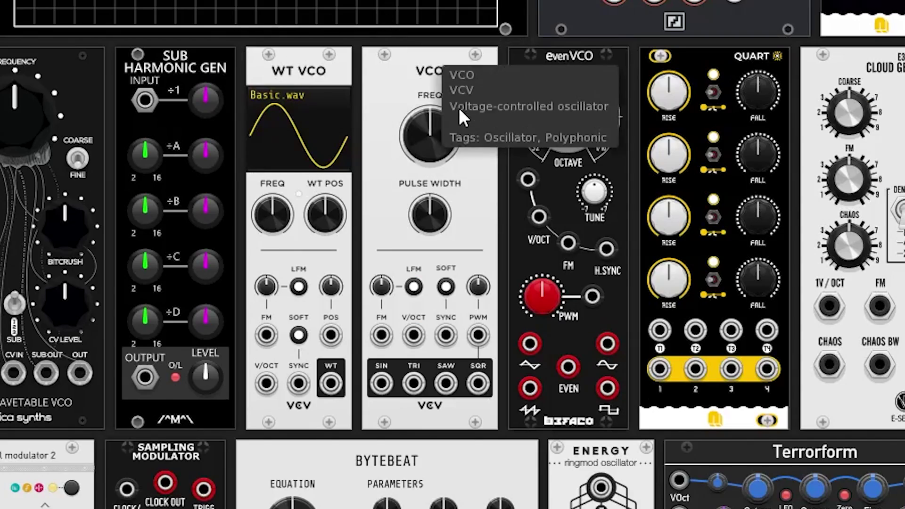
click(769, 329)
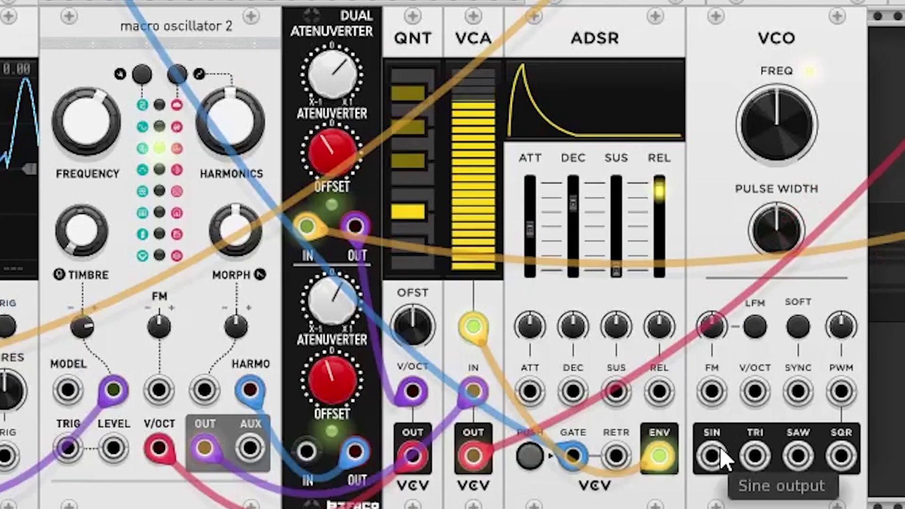
drag(712, 455, 306, 451)
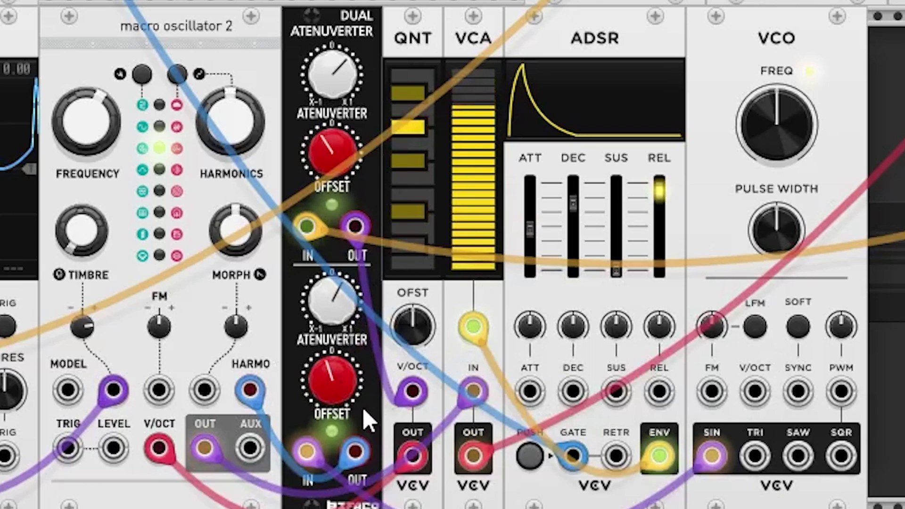
Reset the dual attenuverter's channel 2 offset to 0 V and set its channel 2 gain to 0.94217.
mouse_move(343, 393)
double_click(325, 365)
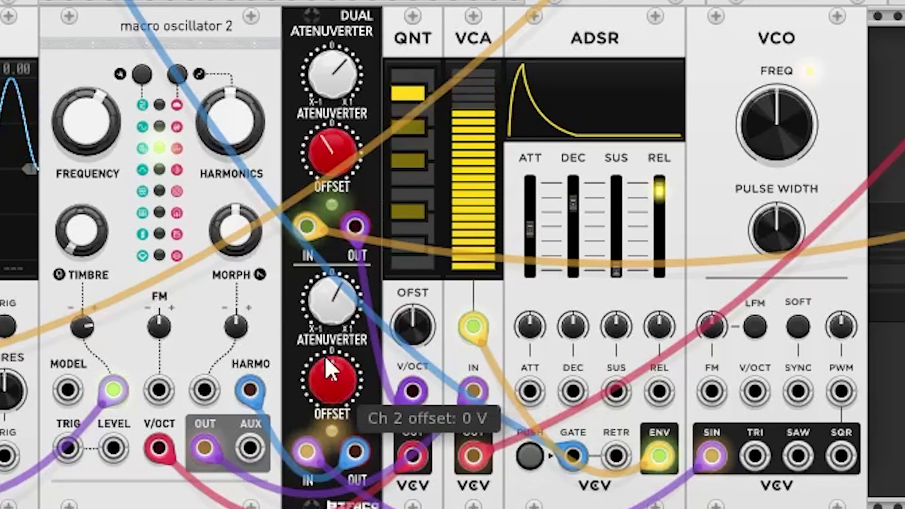
double_click(343, 315)
drag(332, 301, 332, 270)
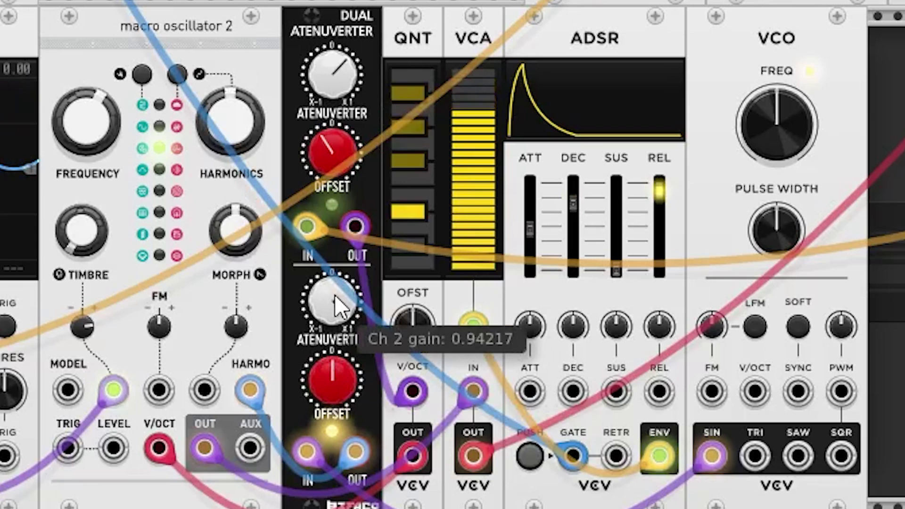
Turn the new VCO's frequency down to a low rate and fine-tune it.
mouse_move(780, 129)
mouse_down()
mouse_move(780, 188)
mouse_move(779, 94)
mouse_move(779, 127)
mouse_up()
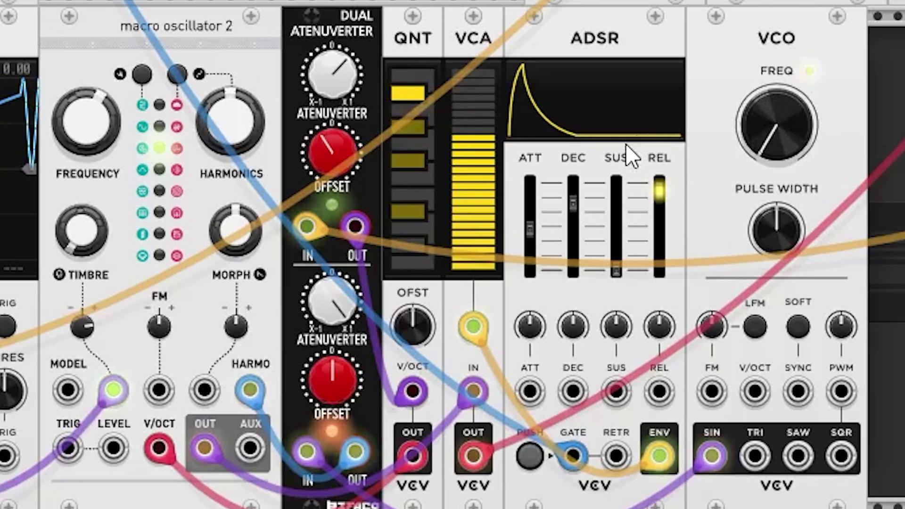
drag(337, 398, 337, 438)
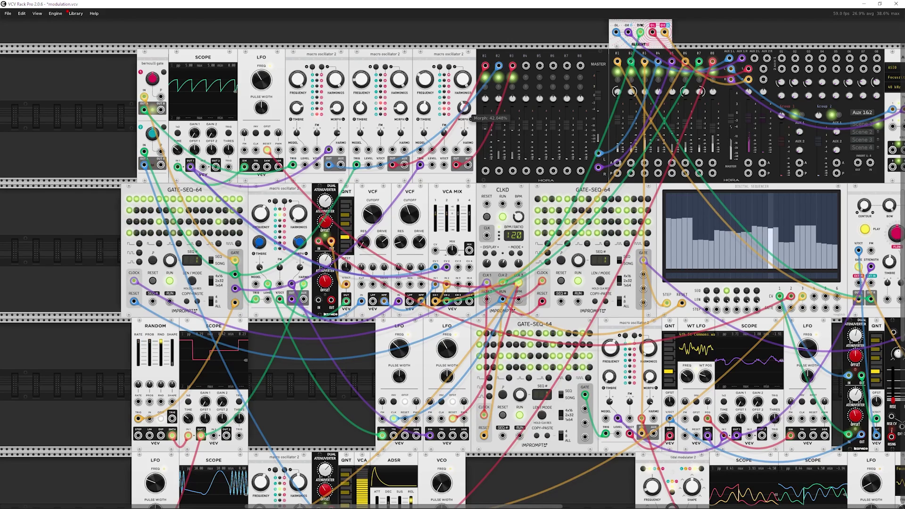
right_click(457, 56)
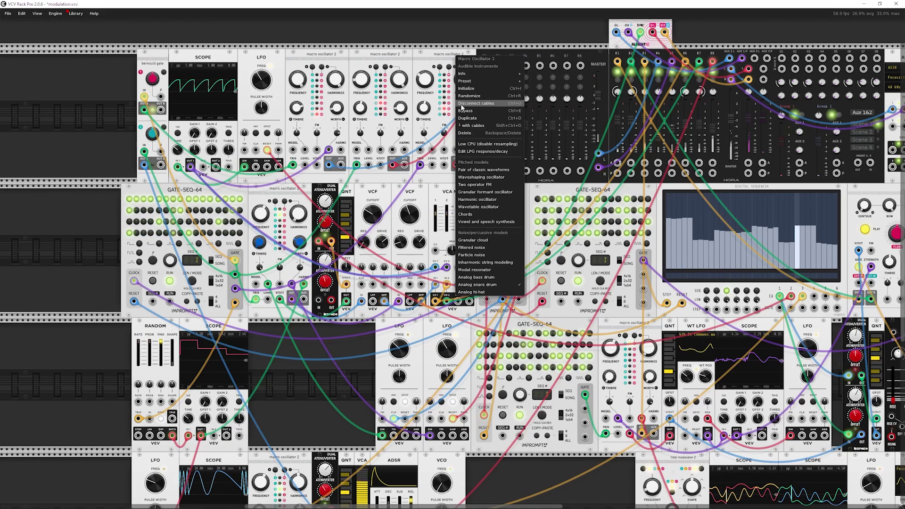
click(513, 485)
scroll(505, 473, down, 5)
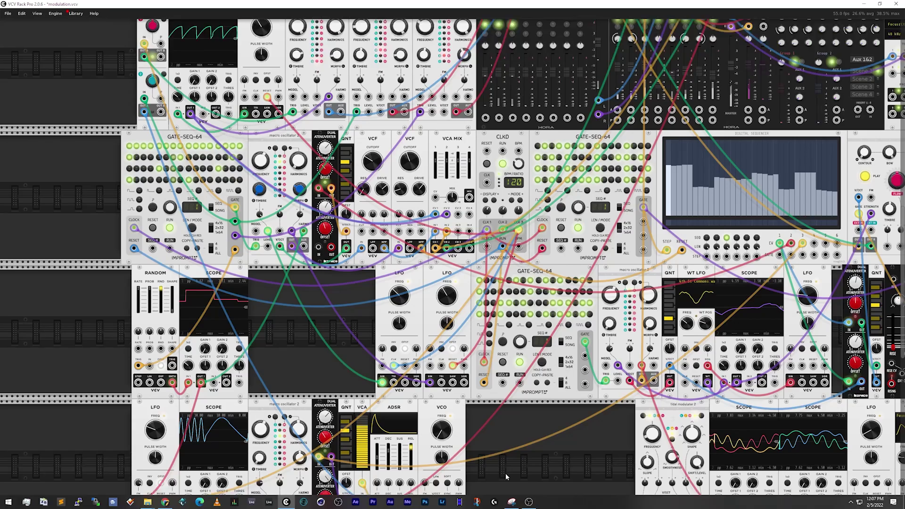
mouse_move(443, 379)
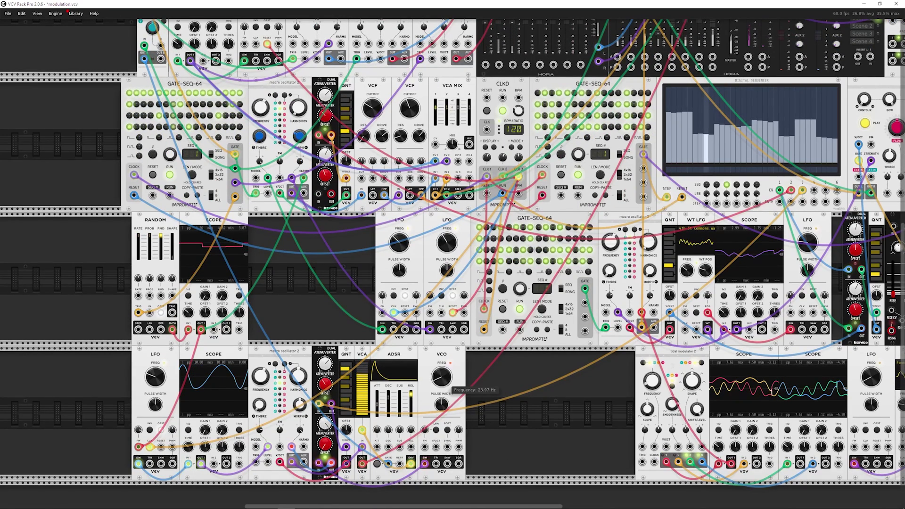
drag(442, 379, 443, 372)
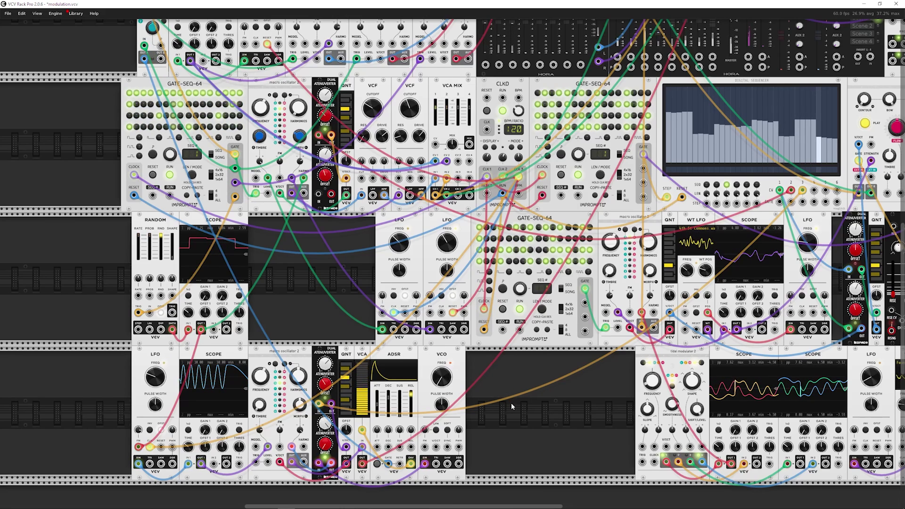
Place a VCV LFO beyond the VCO, with a gap between them, and patch its SIN output into the VCO's V/OCT input.
right_click(508, 380)
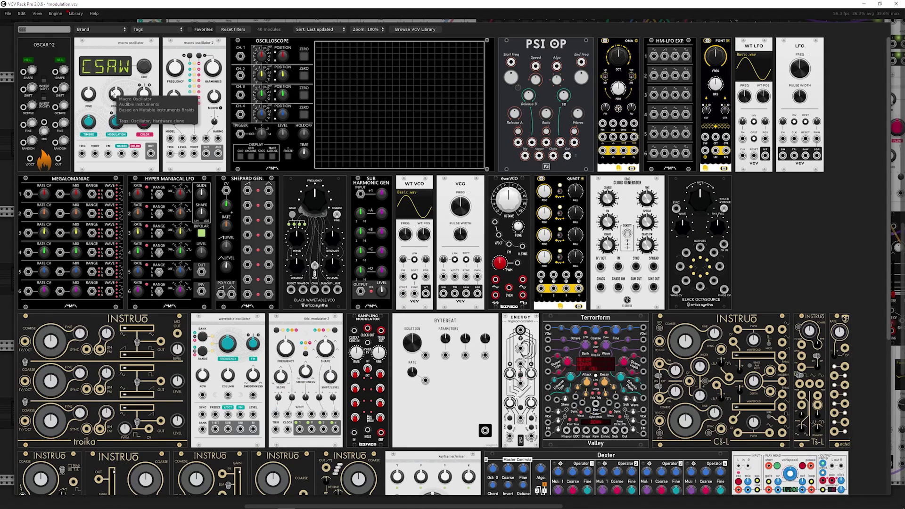
text(osc)
key(BackSpace)
key(BackSpace)
key(BackSpace)
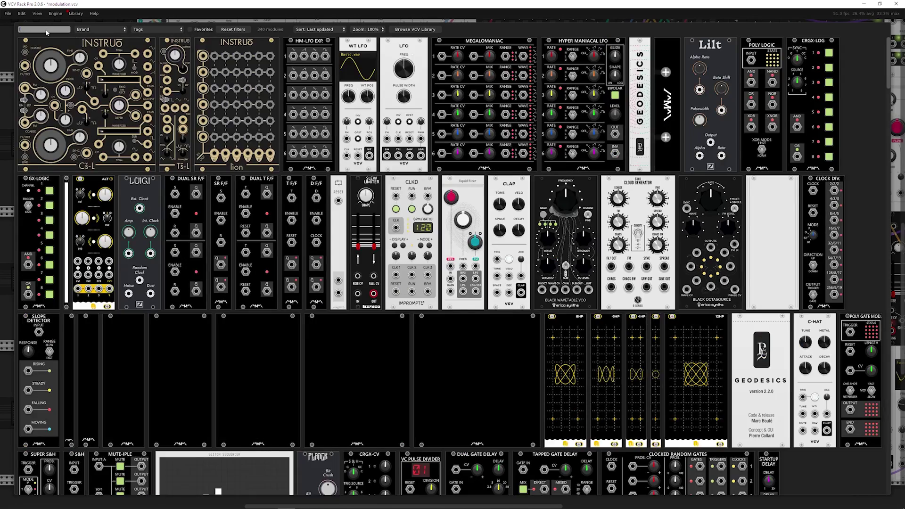
text(lfo)
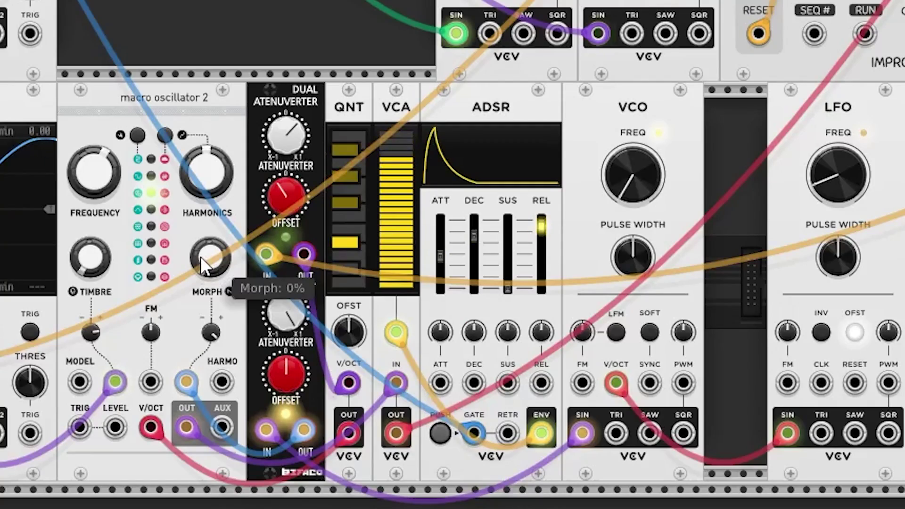
drag(801, 182, 809, 142)
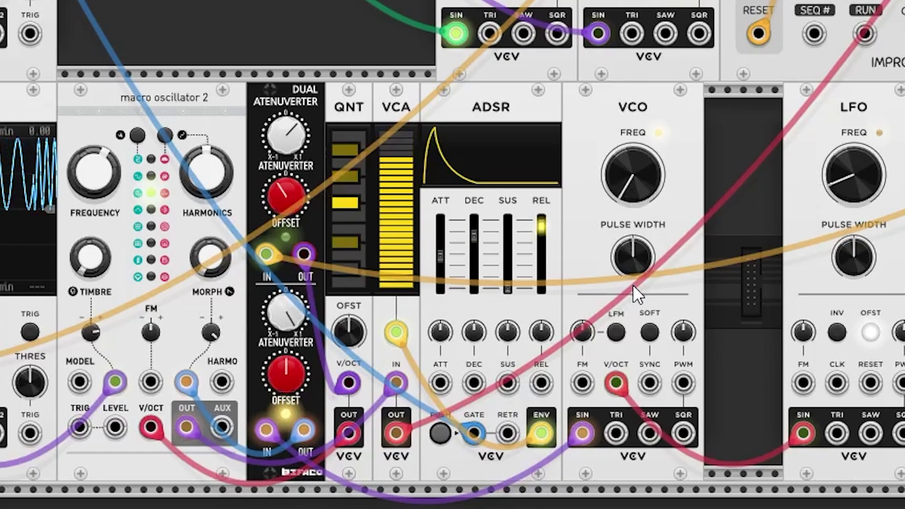
Move the attenuverter cable from the VCO's SIN output to its SQR output, and try a different pulse width before resetting it.
drag(579, 430, 683, 432)
drag(632, 252, 639, 289)
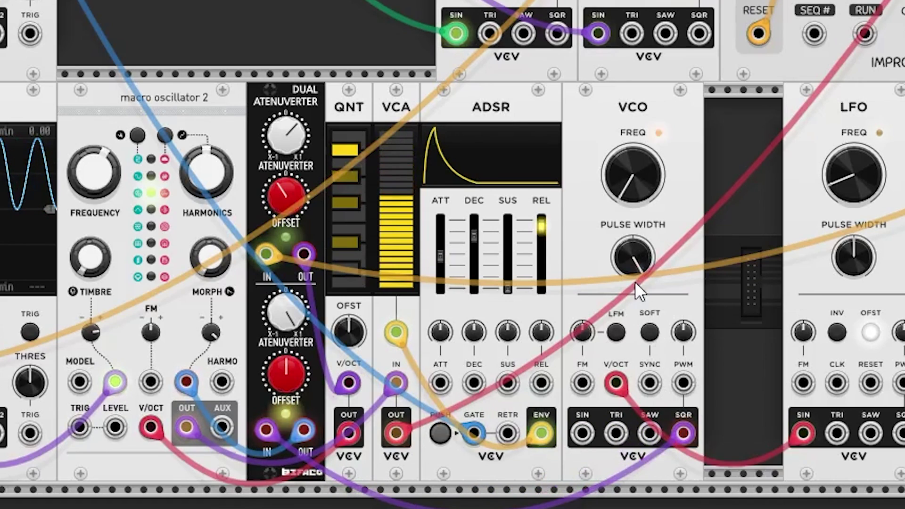
double_click(634, 281)
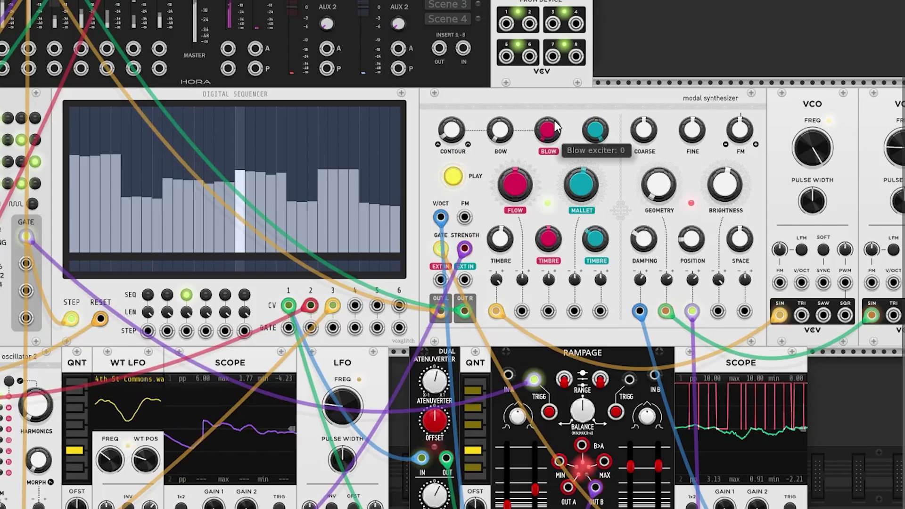
Examine the modal synthesizer's blow and mallet controls and survey the whole patch from the mixer down to the bottom row.
drag(556, 126, 556, 115)
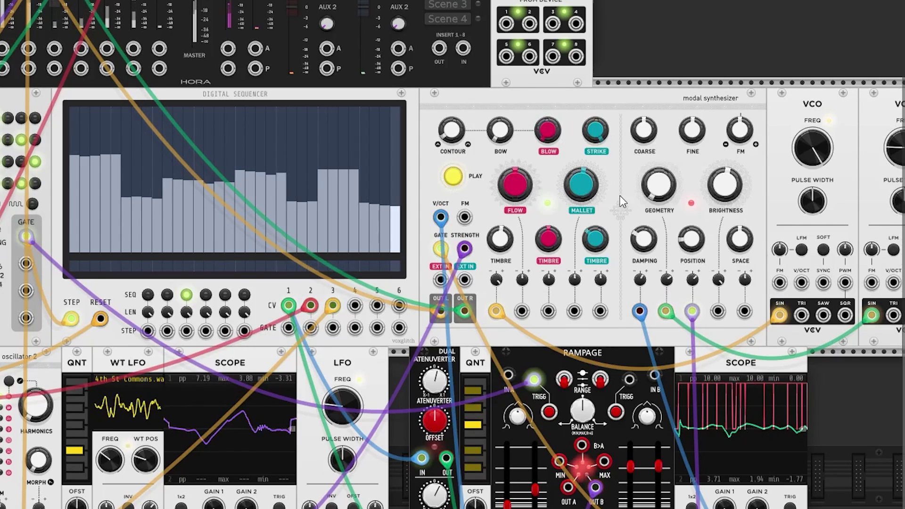
drag(581, 186, 580, 172)
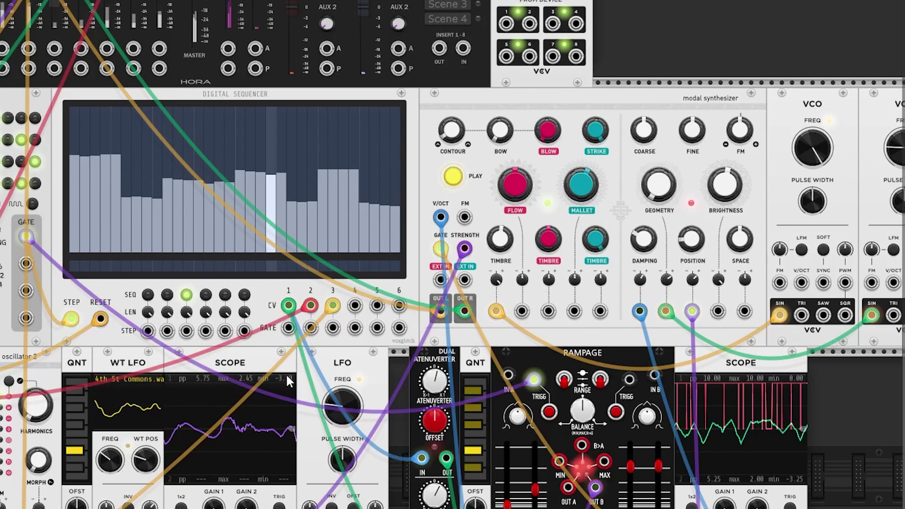
scroll(177, 347, up, 10)
scroll(10, 230, down, 4)
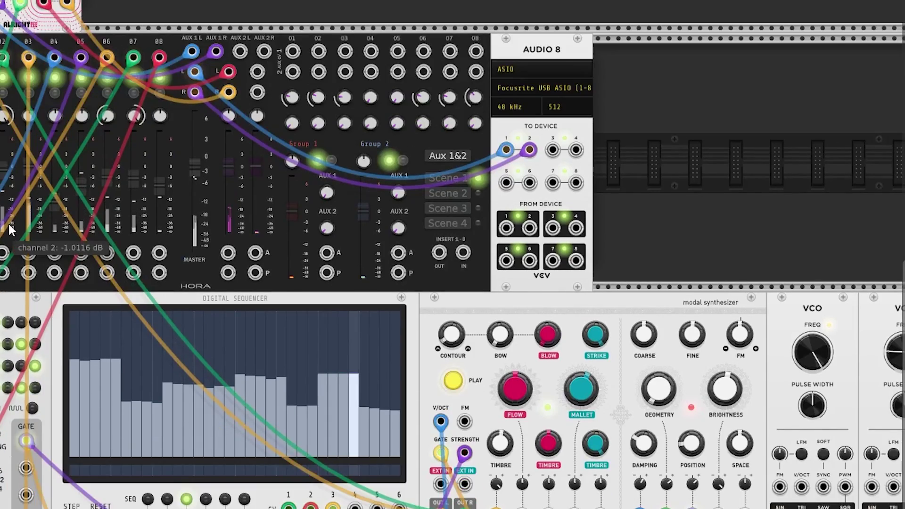
scroll(11, 230, down, 3)
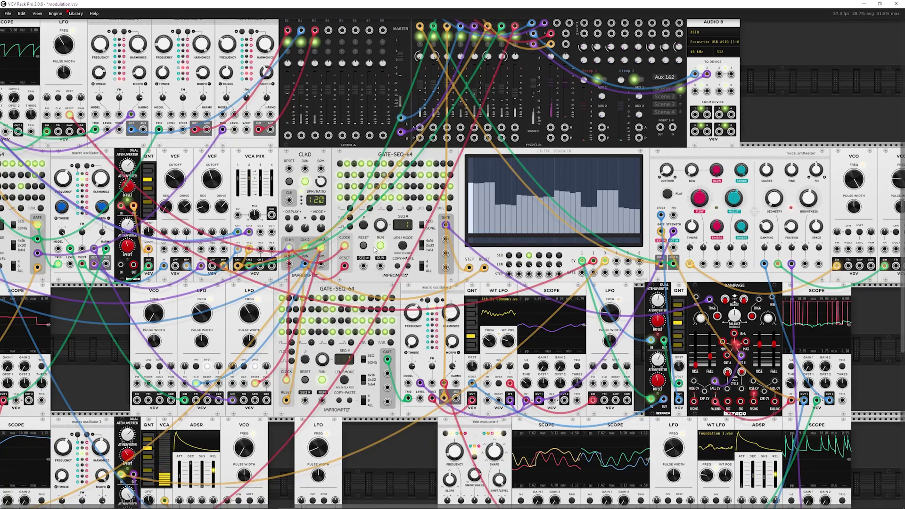
scroll(337, 313, down, 2)
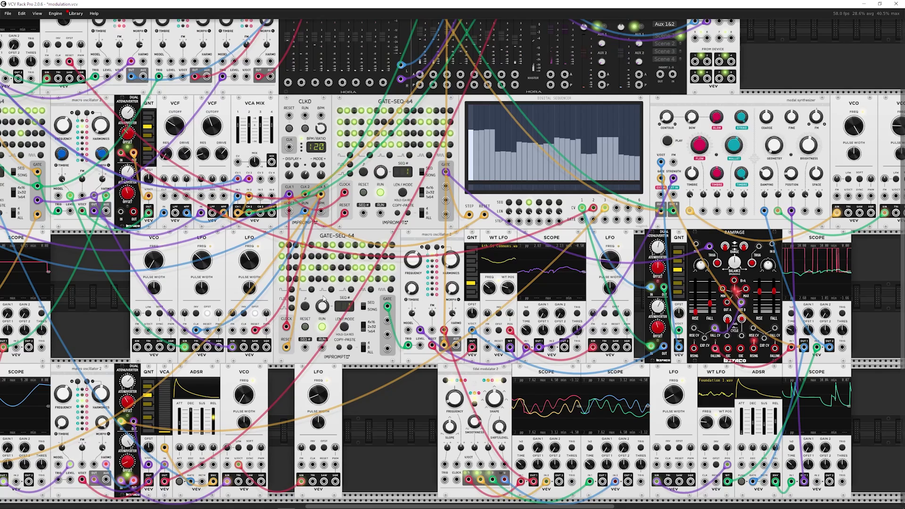
scroll(323, 298, down, 2)
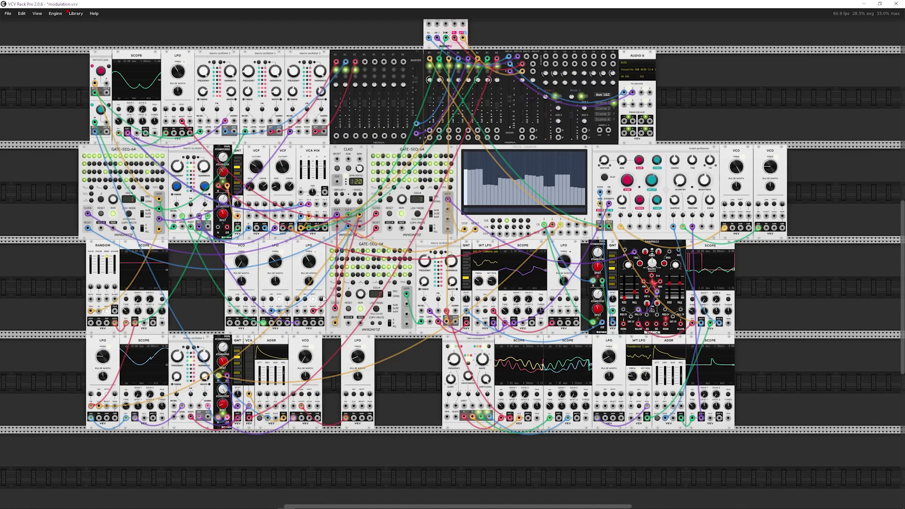
scroll(347, 300, up, 2)
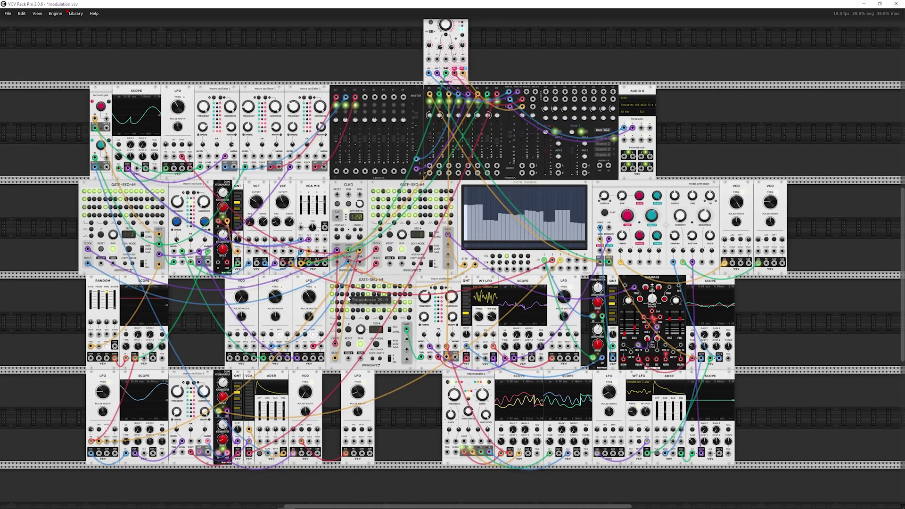